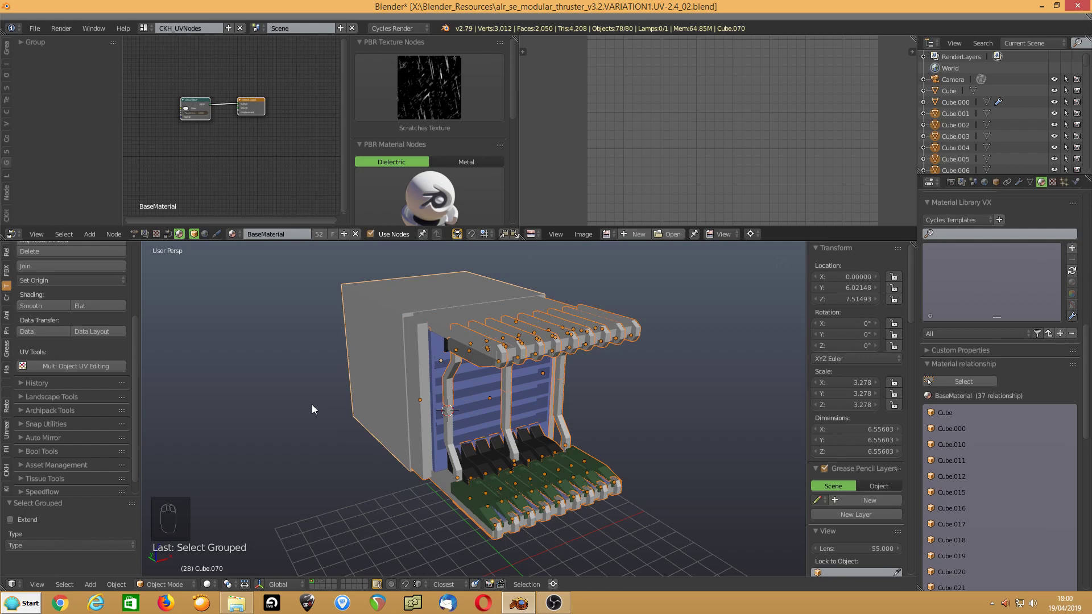
Limit the outliner to visible layers and move the selected objects to layer 11.
click(1016, 43)
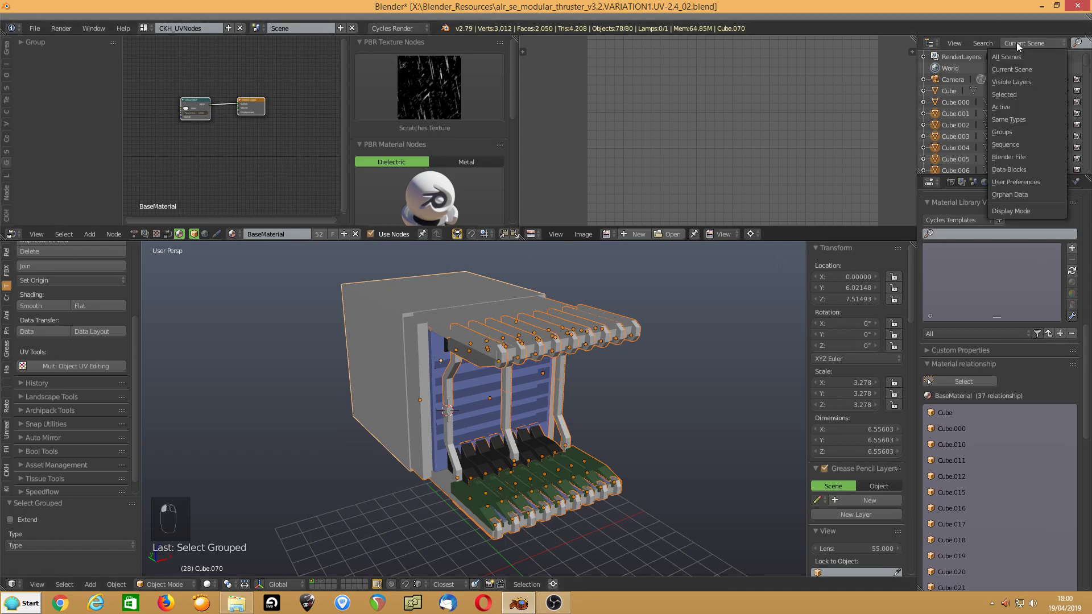
click(1022, 82)
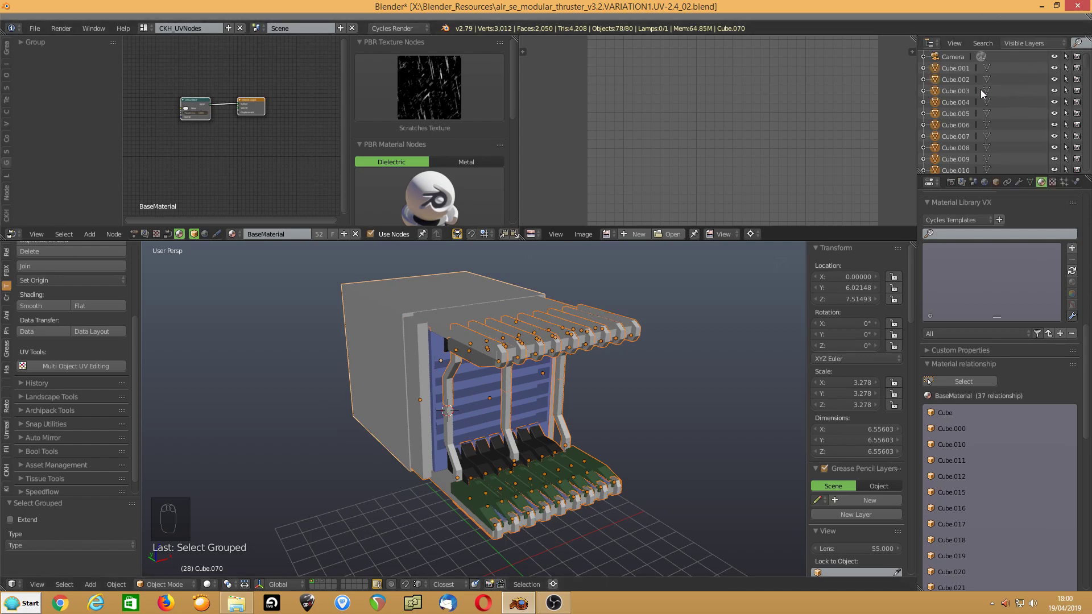
key(m)
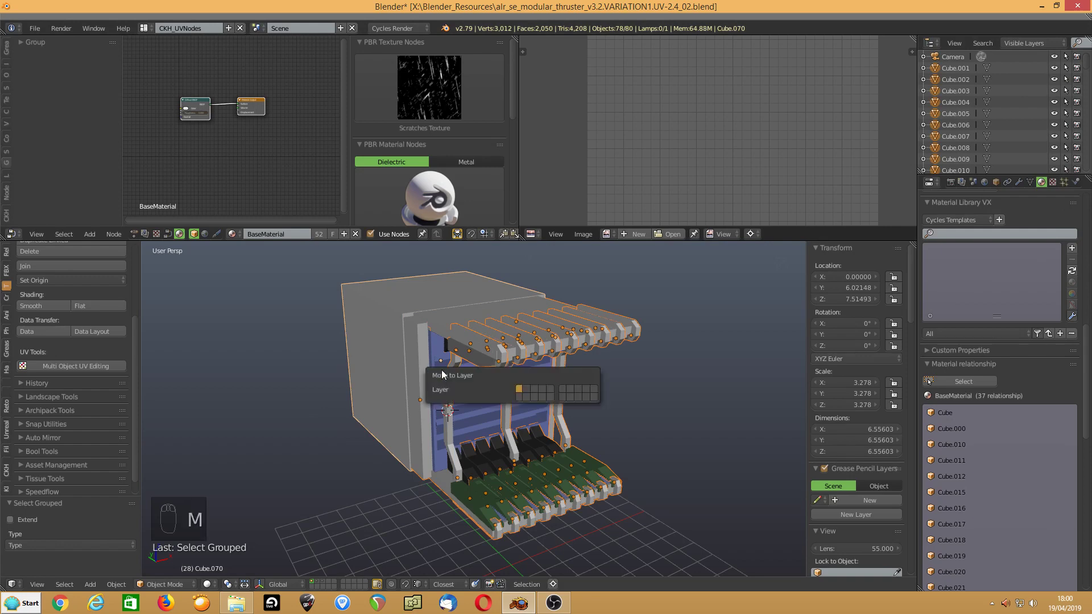
click(519, 397)
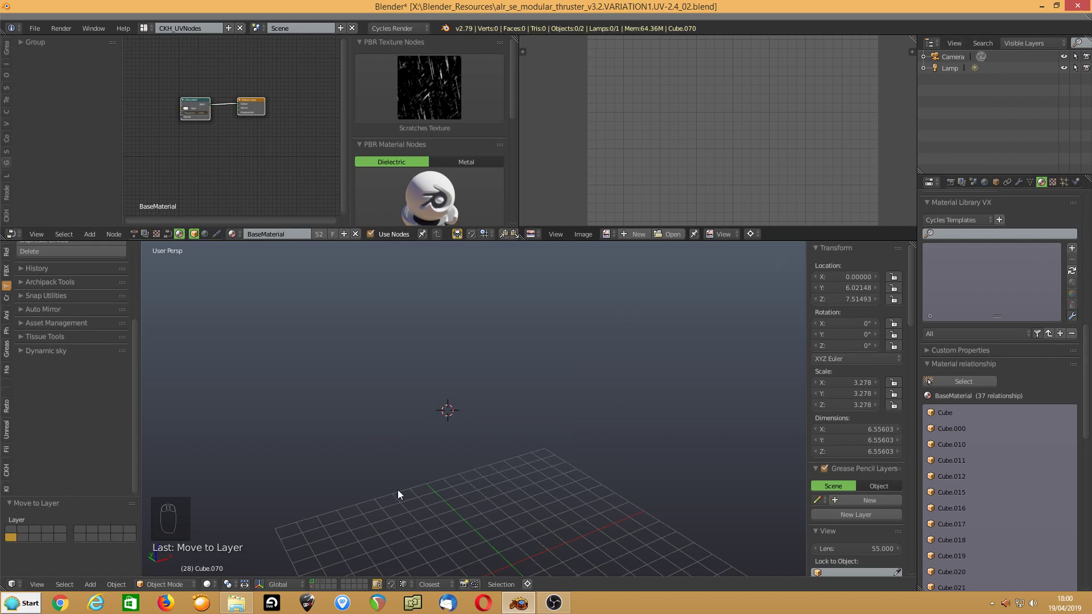
Show layer 2 and align the camera to a three-quarter front view of the thruster.
click(318, 581)
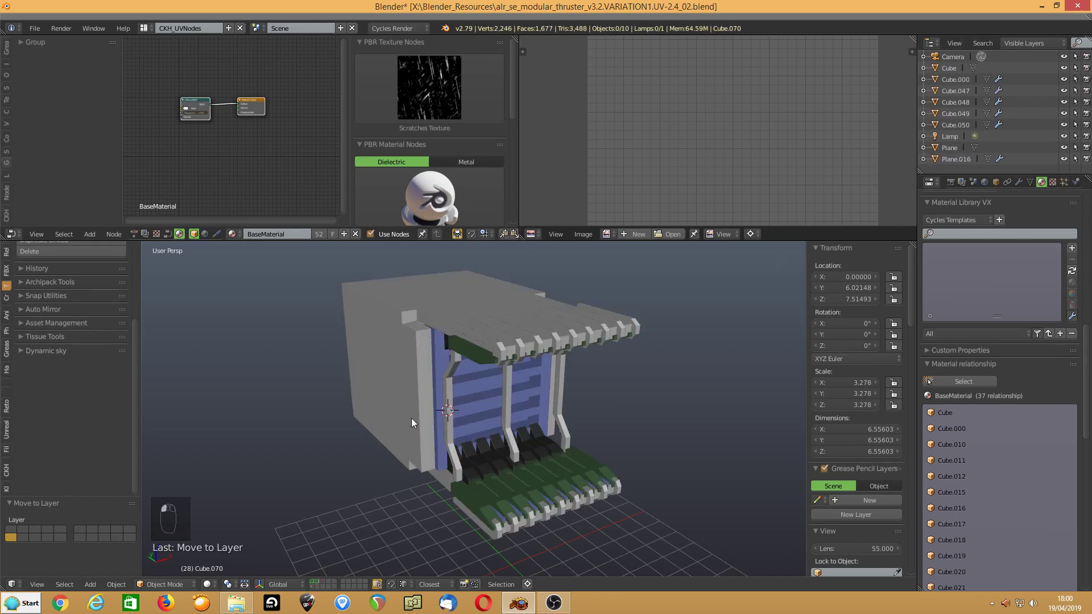
middle_drag(400, 391, 458, 413)
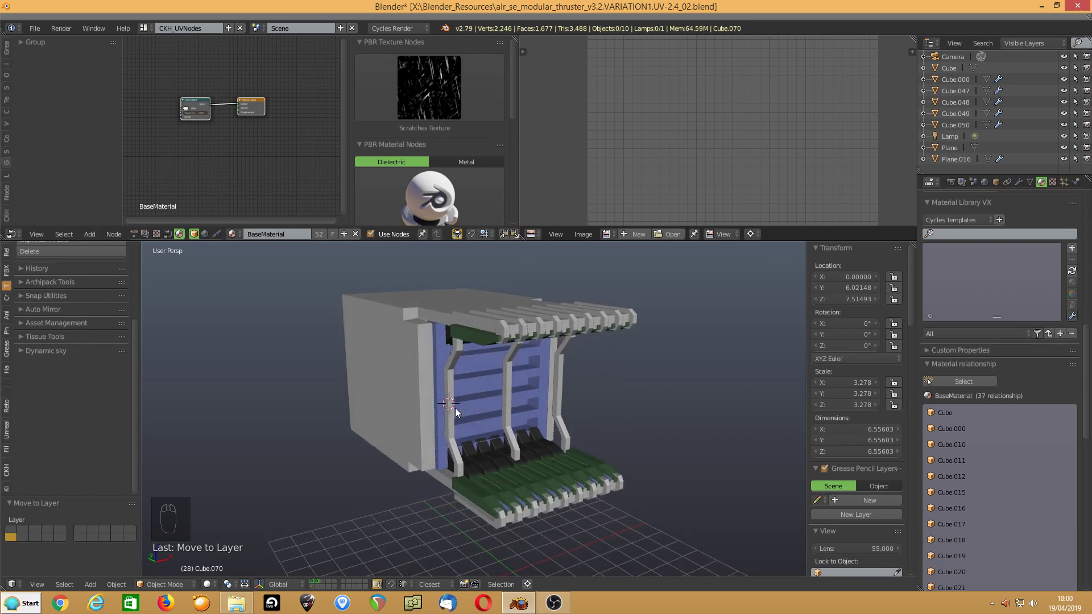
key(ctrl+alt+KP_0)
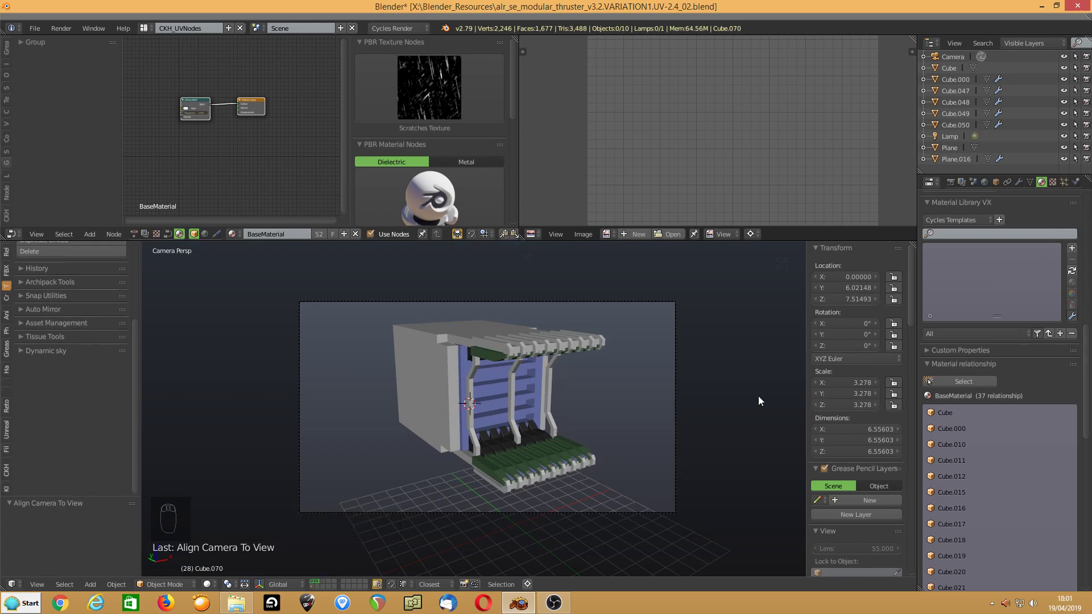
scroll(881, 367, down, 5)
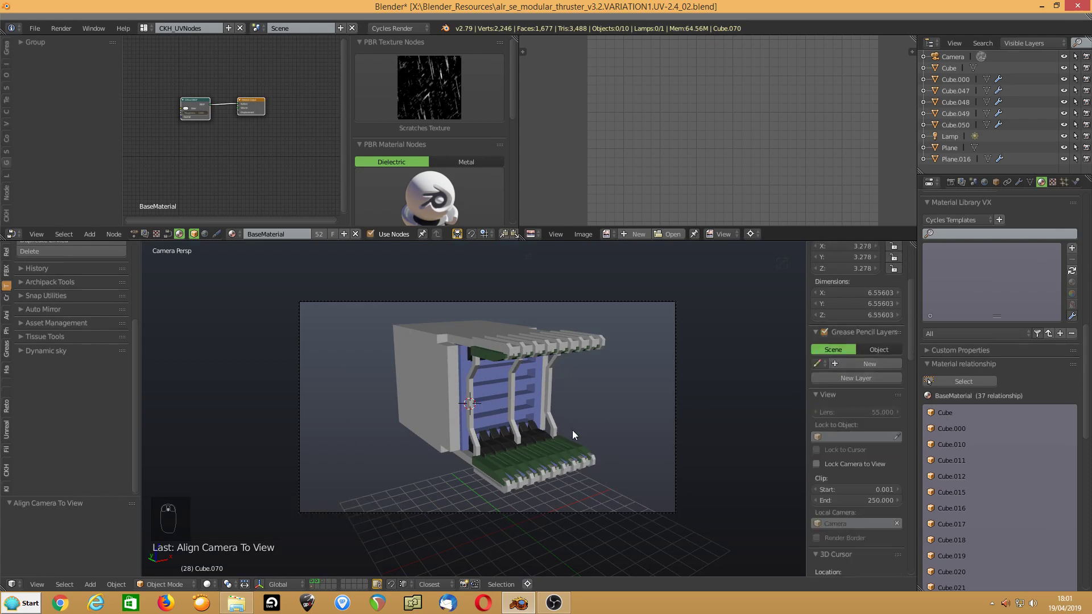
scroll(573, 431, up, 2)
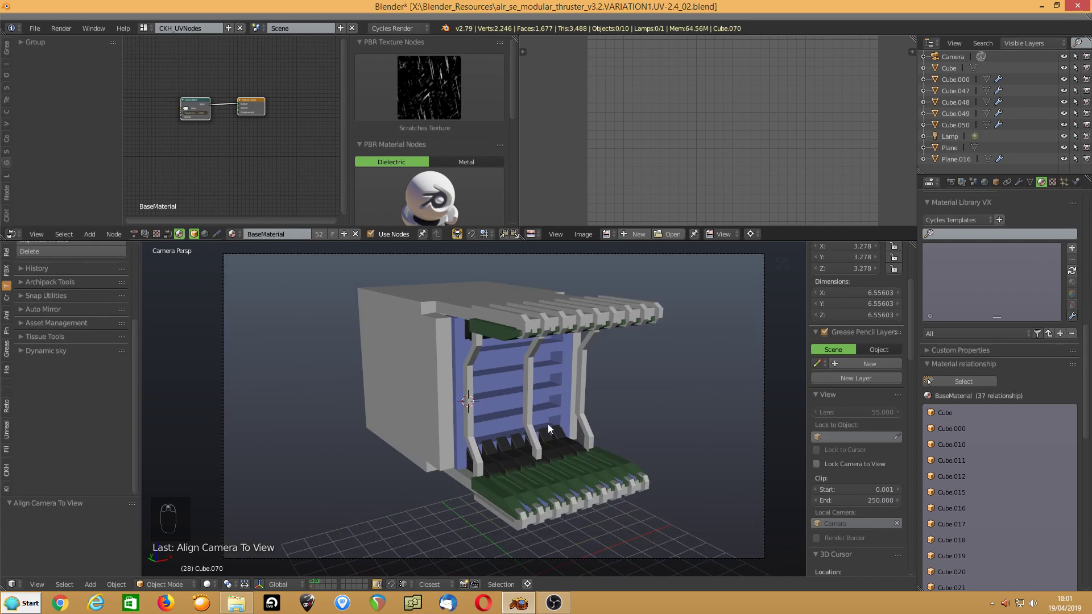
Rotate the sun lamp about 148° in top view to aim at the thruster, and enable nodes for the lamp.
key(KP_7)
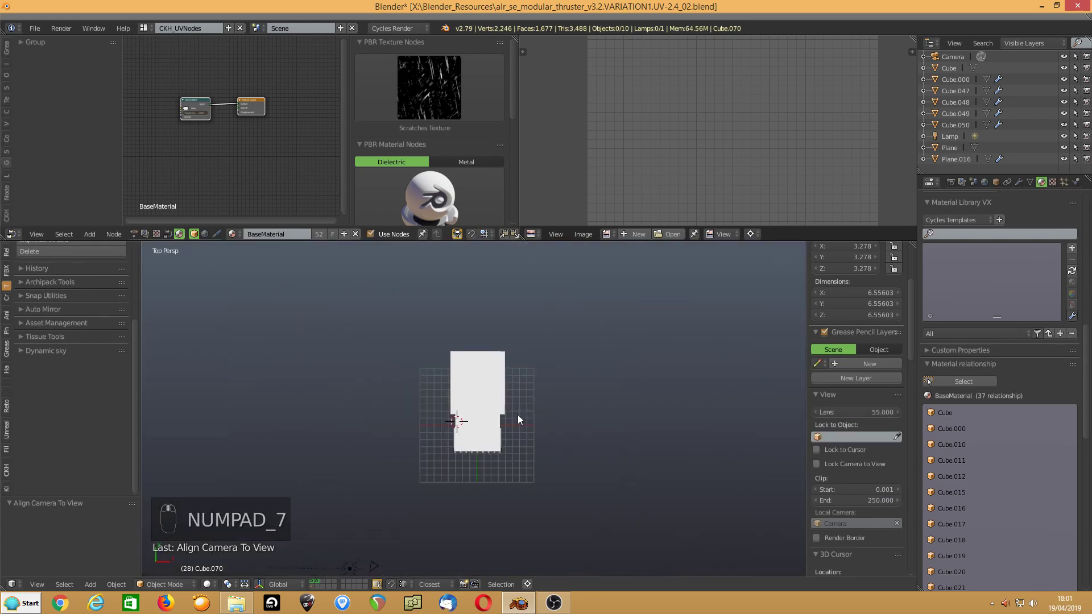
scroll(518, 419, down, 2)
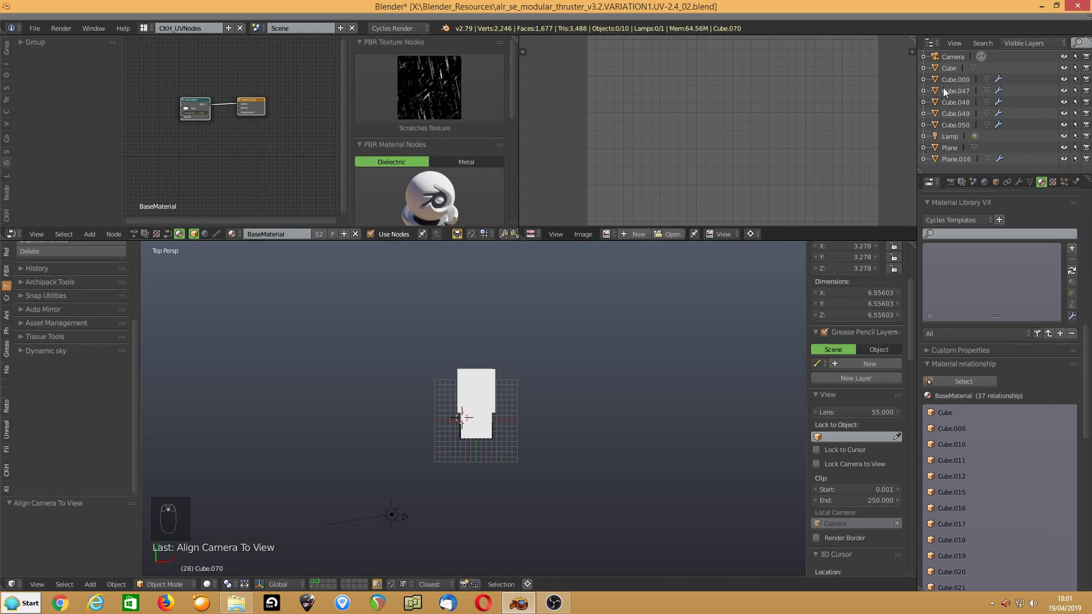
click(936, 138)
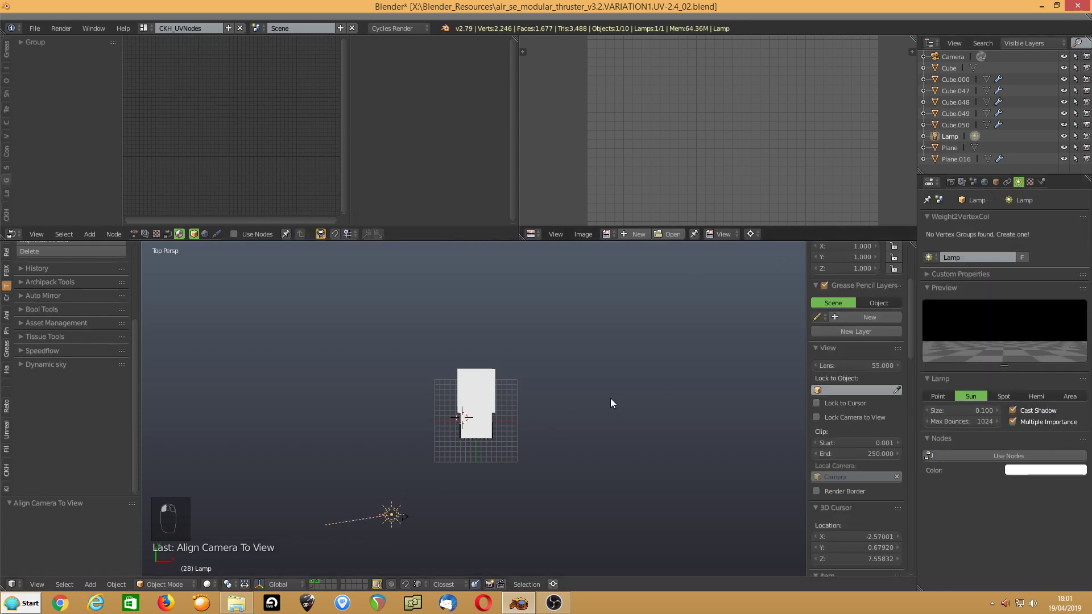
key(r)
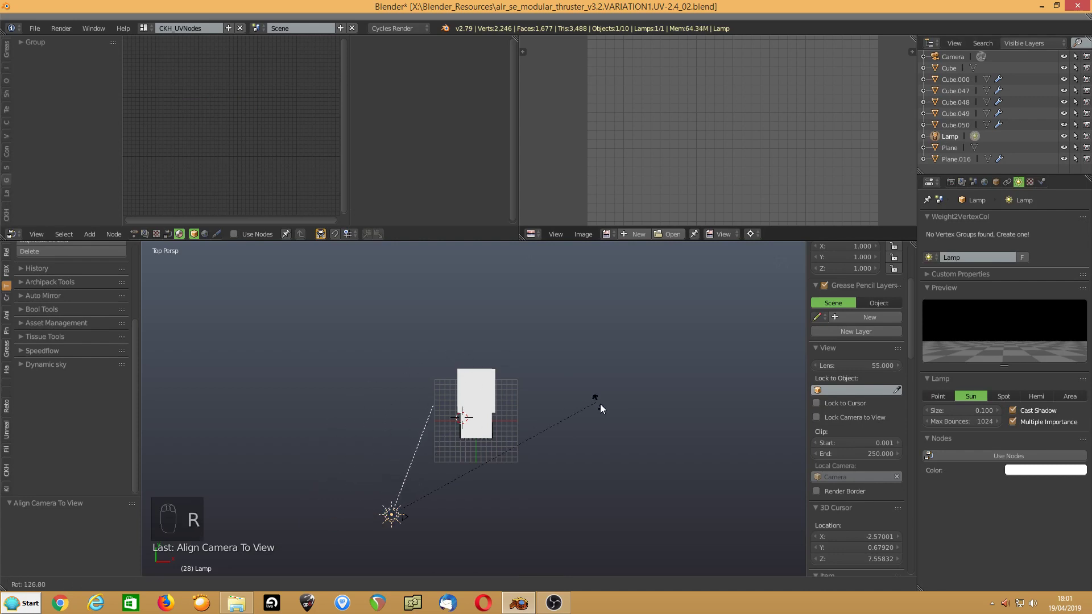
click(663, 475)
click(991, 456)
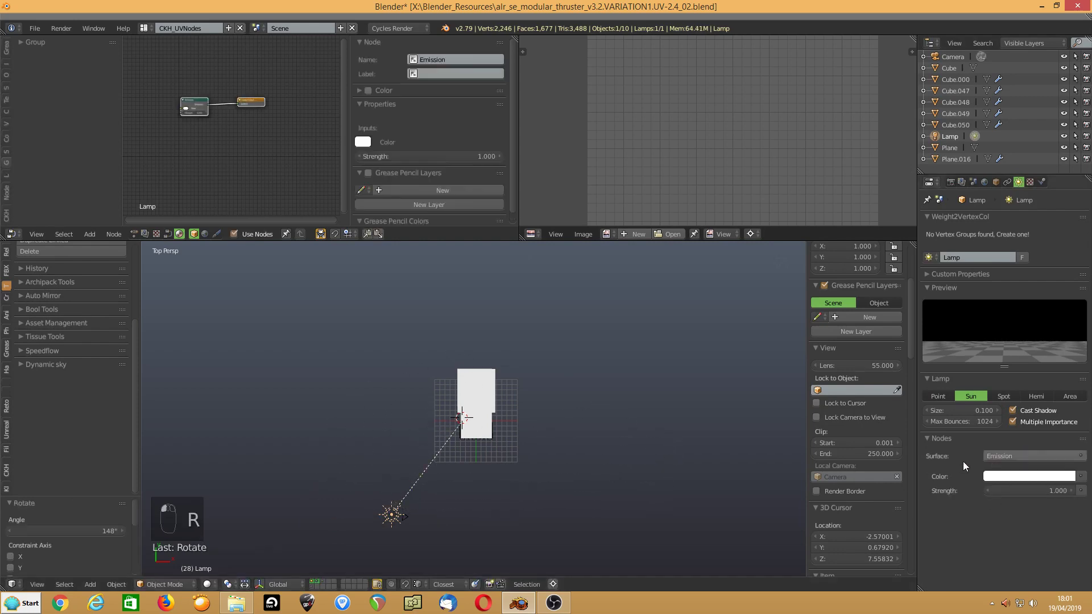
Rotate the sun lamp about -20.5° in the front orthographic view to aim it toward the thruster.
middle_drag(552, 494, 558, 424)
key(KP_1)
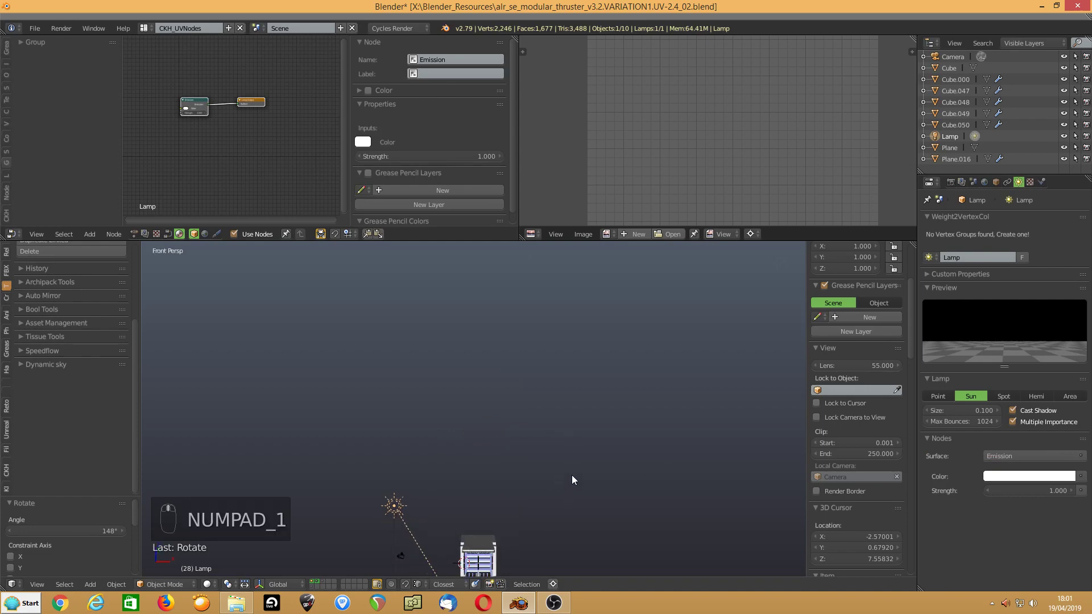
shift+middle_drag(572, 475, 605, 344)
key(KP_5)
scroll(575, 422, up, 2)
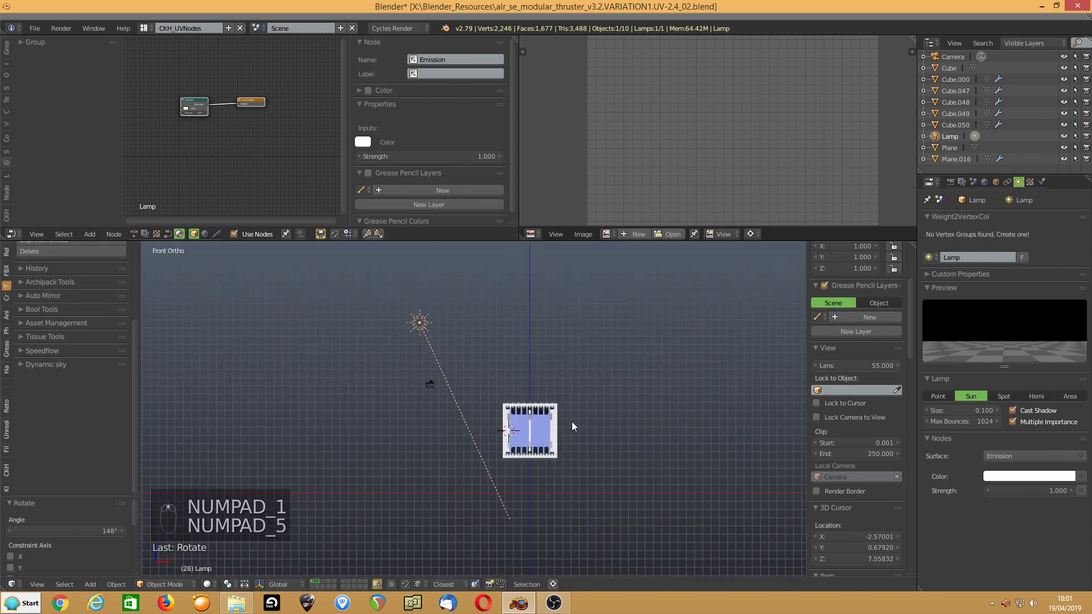
key(r)
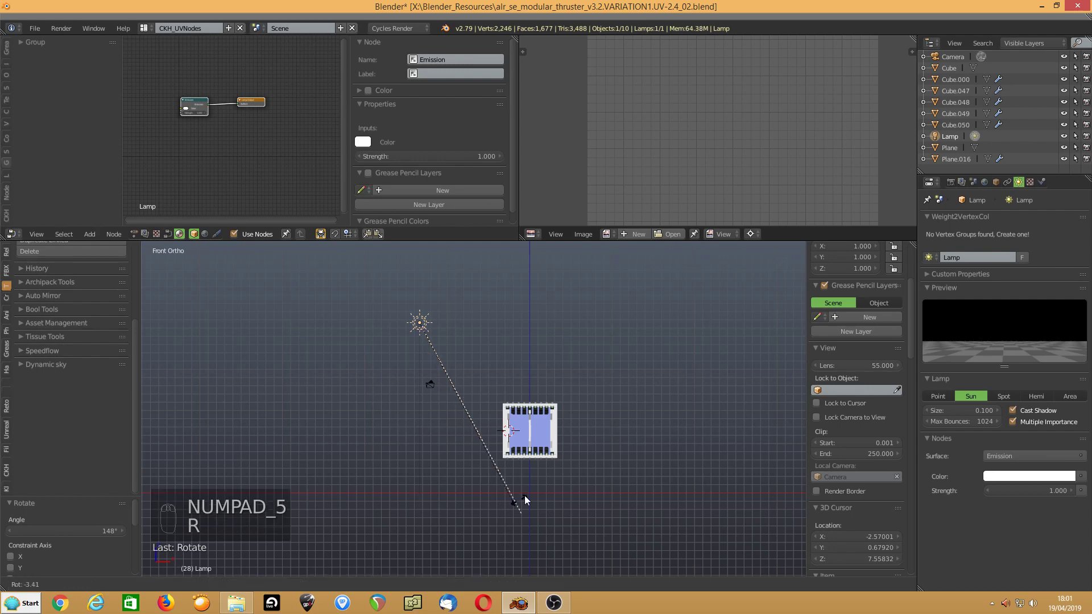
click(558, 463)
Rotate the sun lamp about -12.6° in the right side view so it points at the thruster's opening.
key(KP_3)
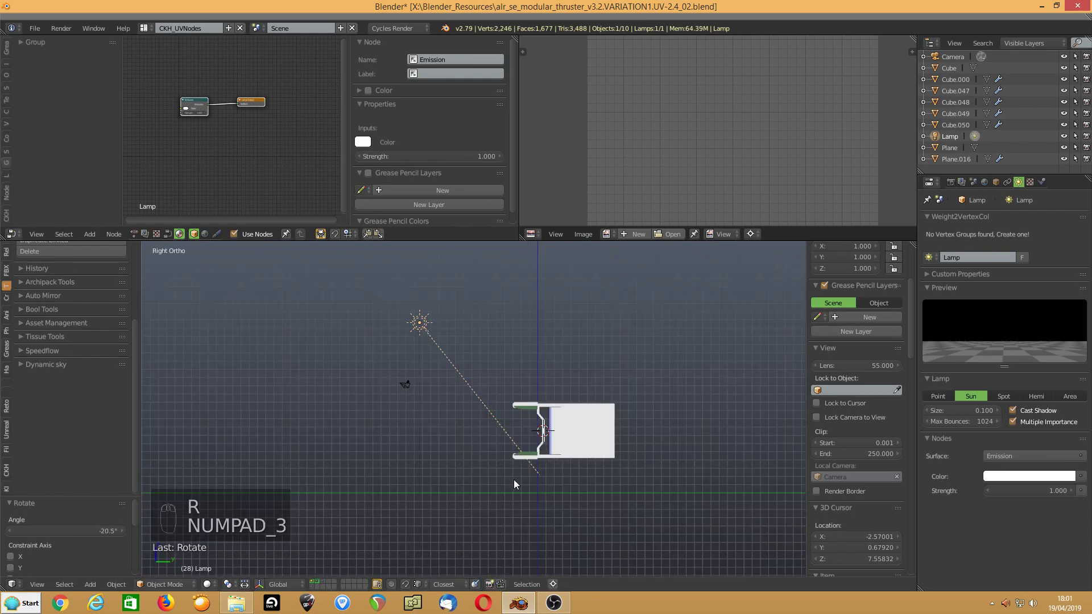
key(r)
click(570, 455)
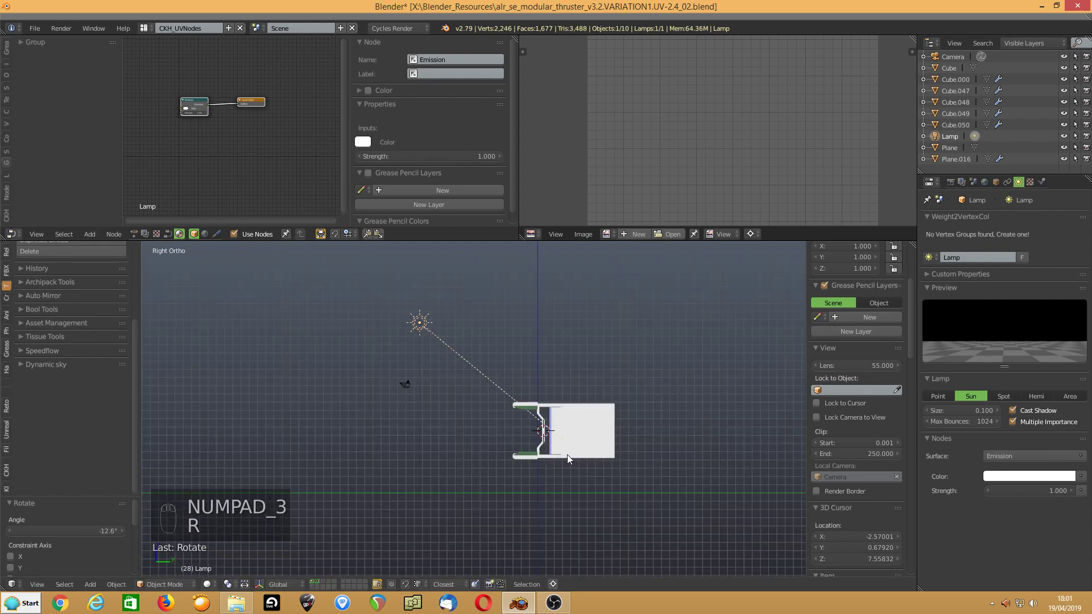
Show the camera view in rendered shading and set the sun lamp's strength to 4.
key(KP_0)
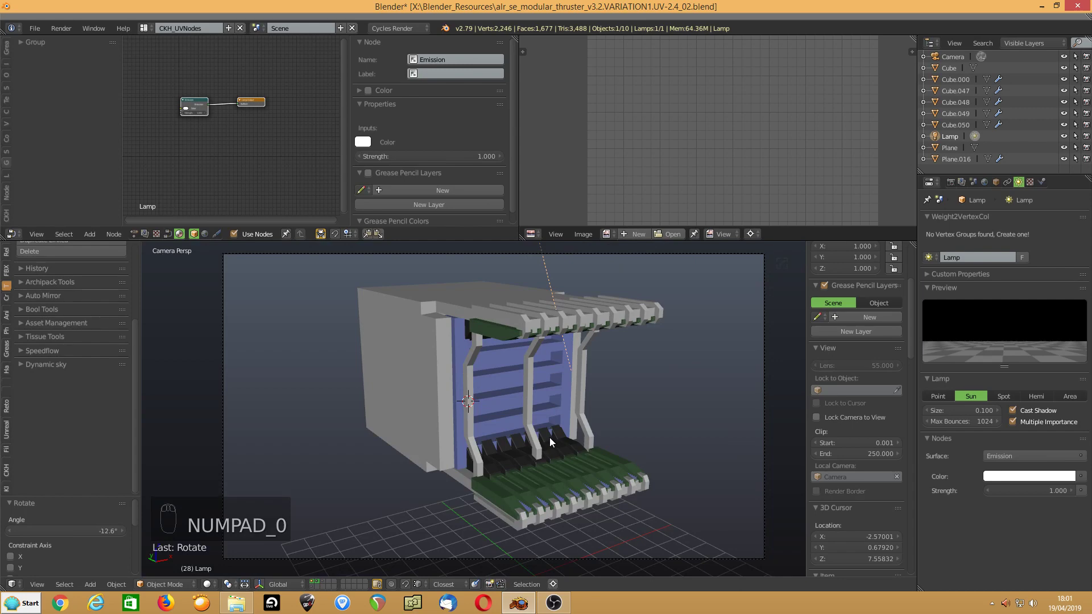
key(z)
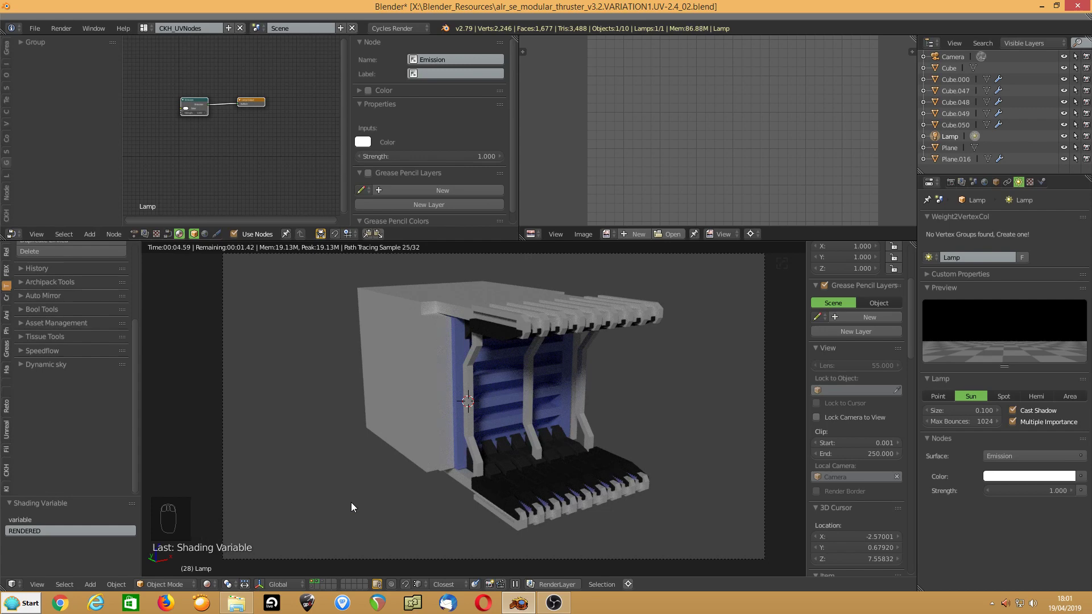
click(1029, 492)
text(4)
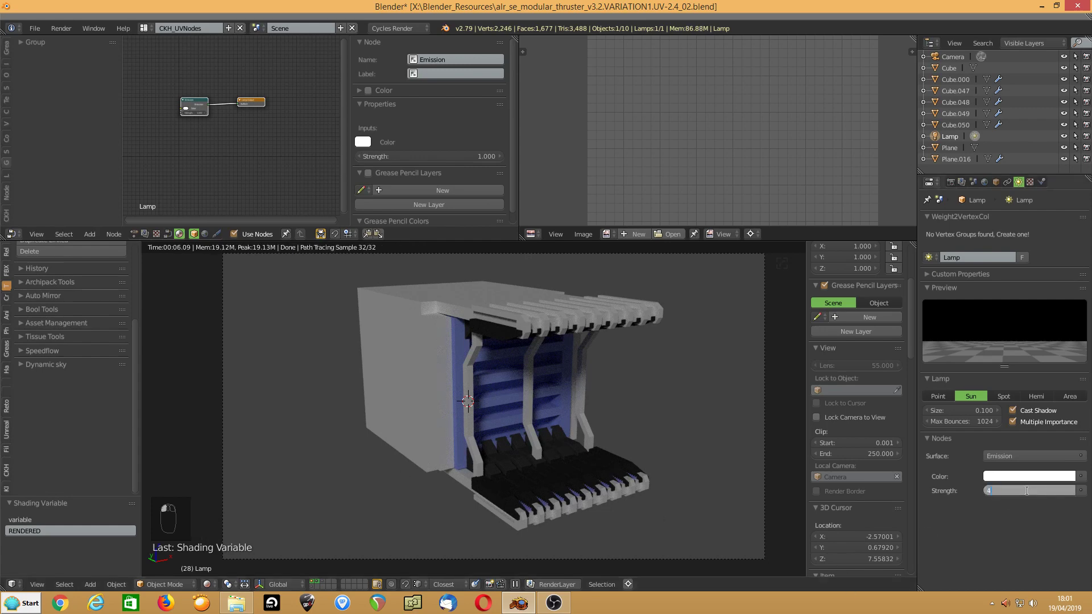
key(Return)
Reduce the sun lamp's strength to 3 and tint its colour warm white, about R 1.000, G 0.907, B 0.795.
click(1039, 491)
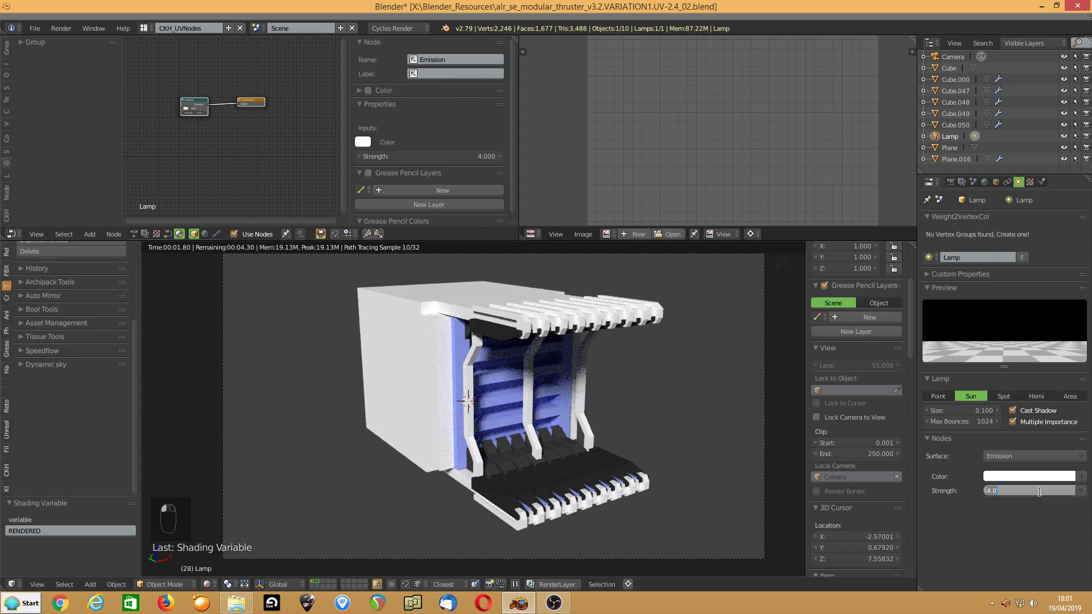
text(3)
key(Return)
click(1027, 478)
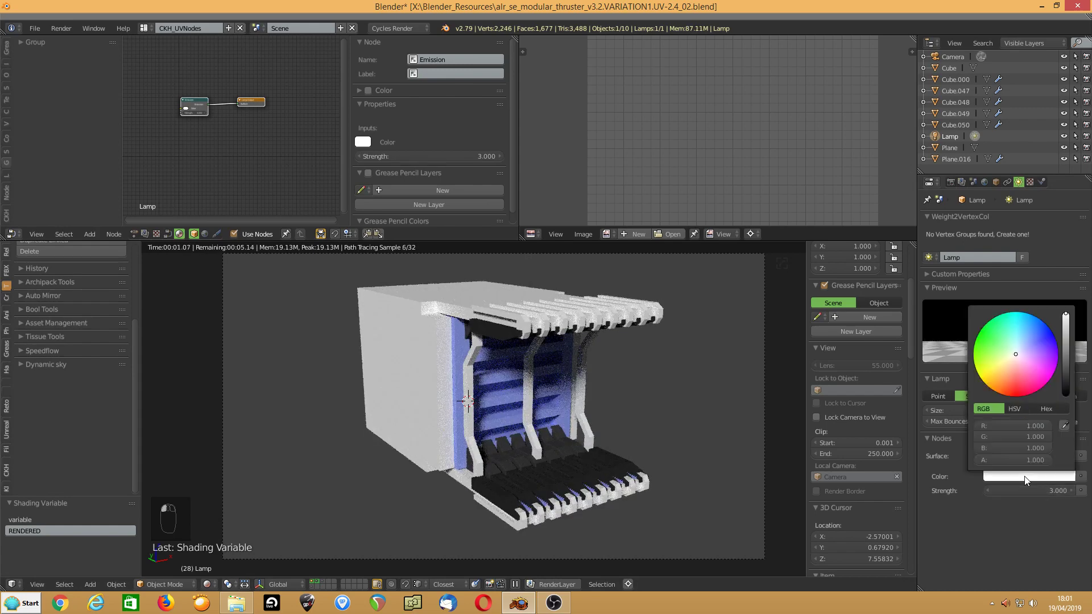
click(1014, 357)
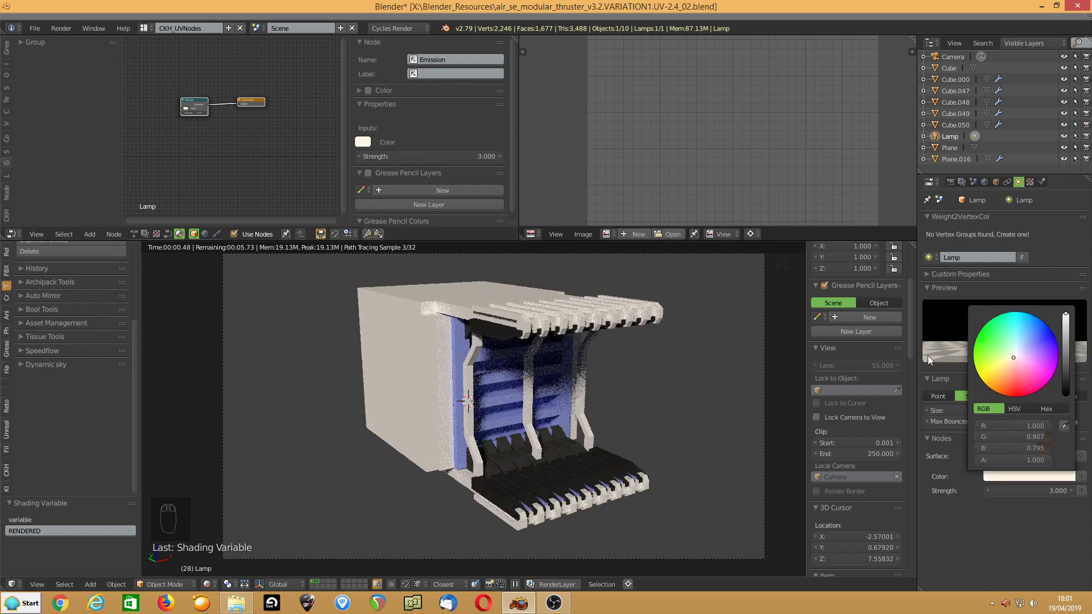
Add a plane, return to solid shading and scale the plane by 20 as a ground surface.
key(shift+a)
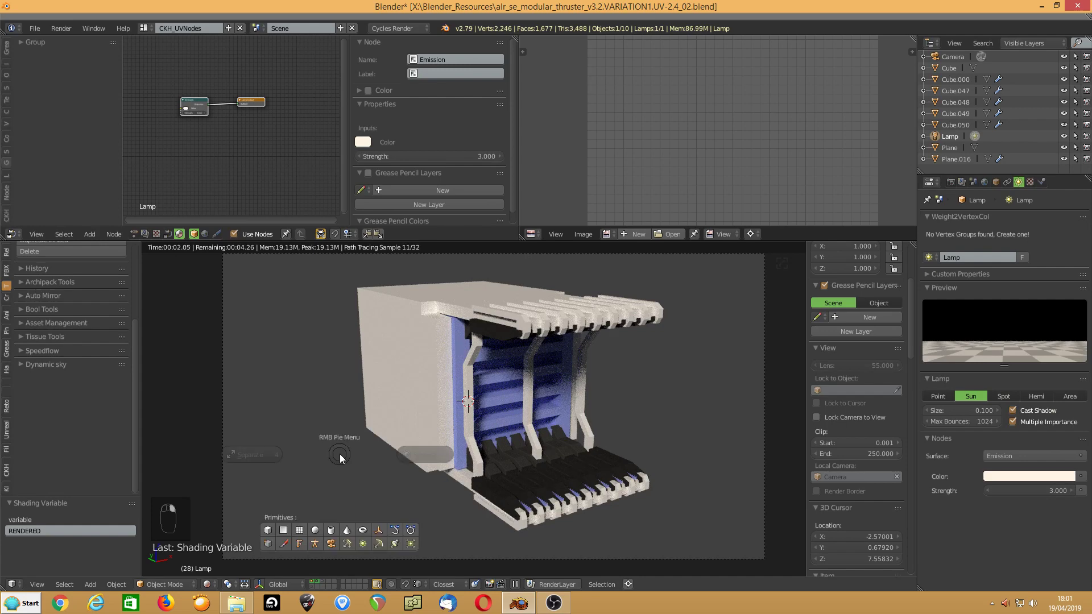
click(283, 532)
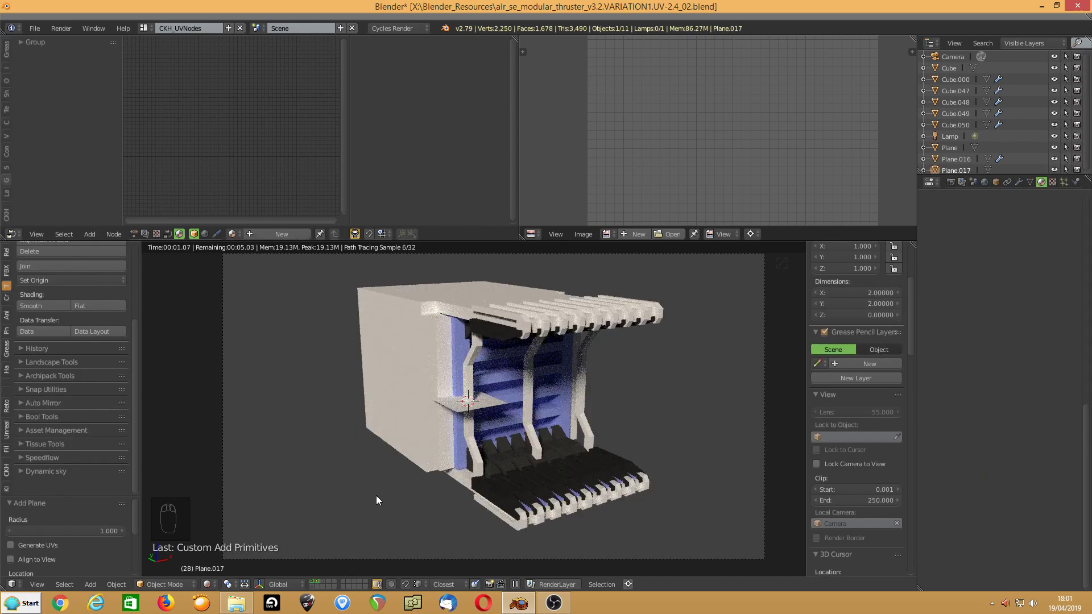
key(z)
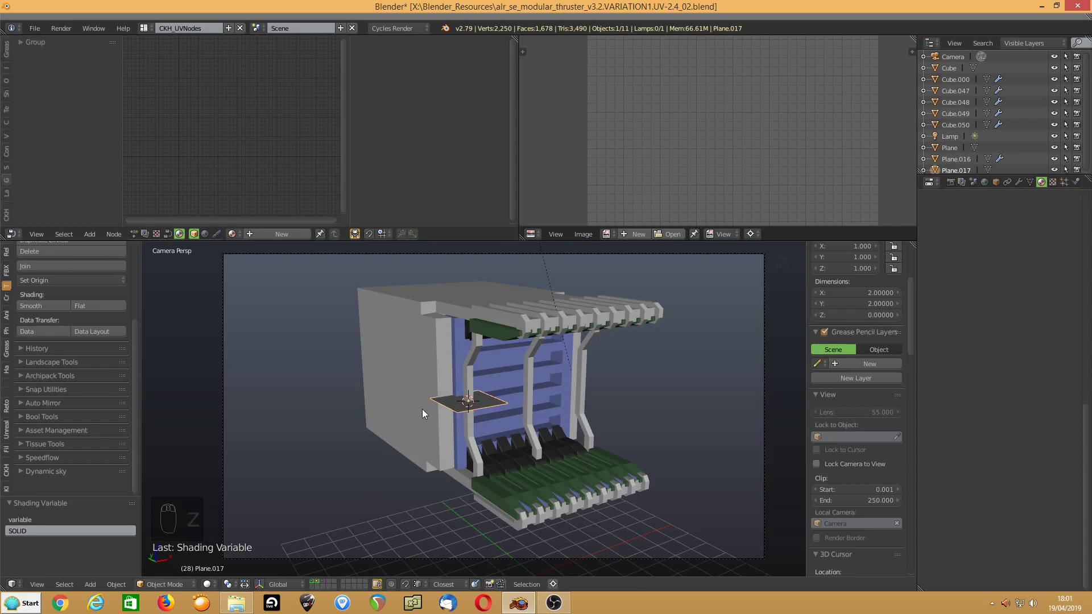
text(s20)
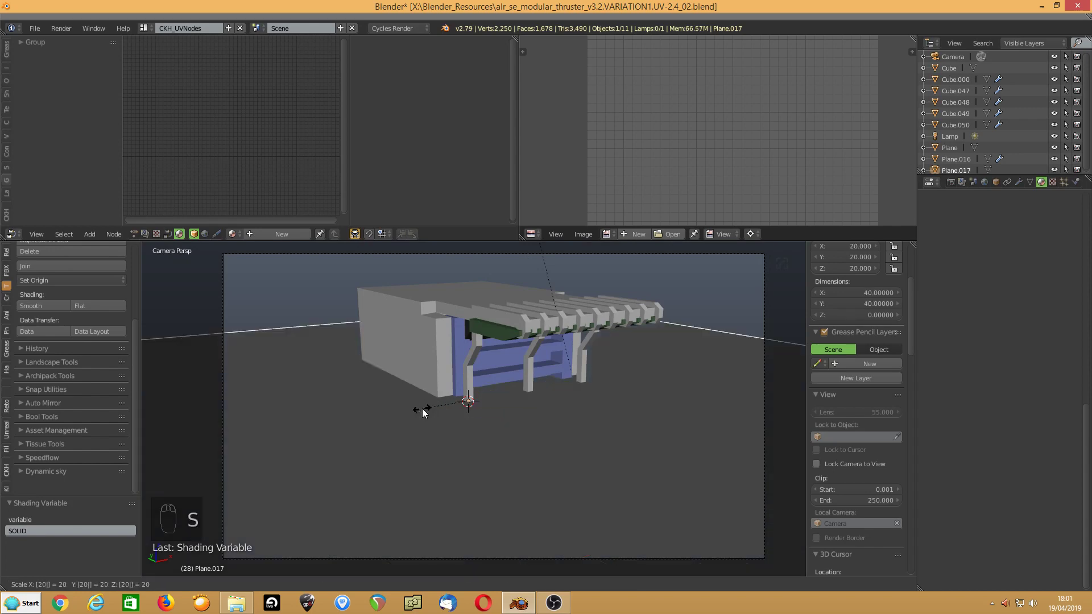
key(Return)
Lower the ground plane along Z by about 3.3 units in total, so it lies beneath the thruster.
key(g)
key(z)
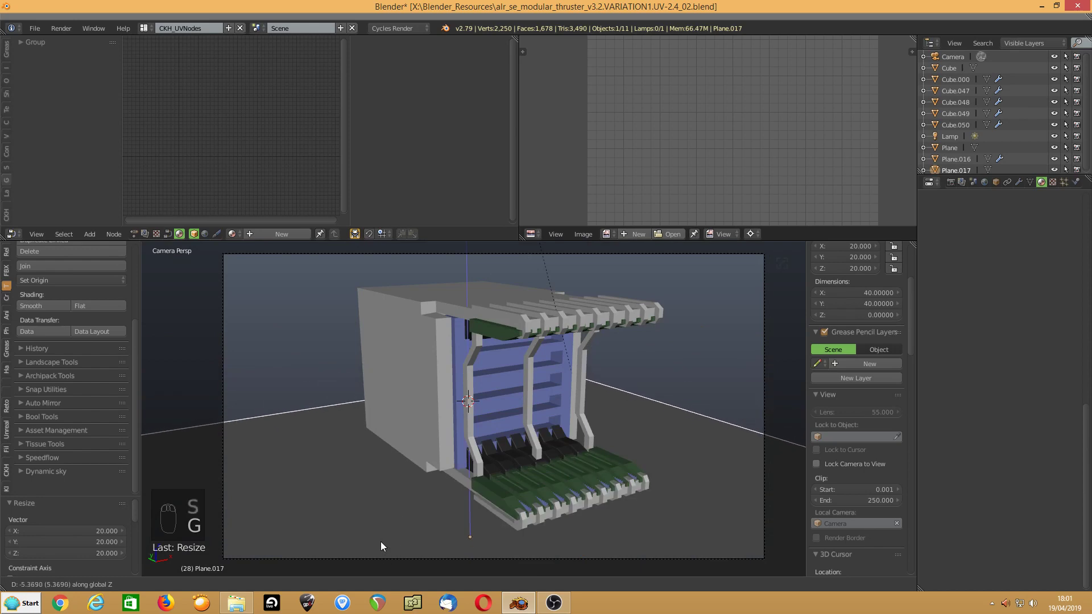
click(380, 541)
key(g)
key(z)
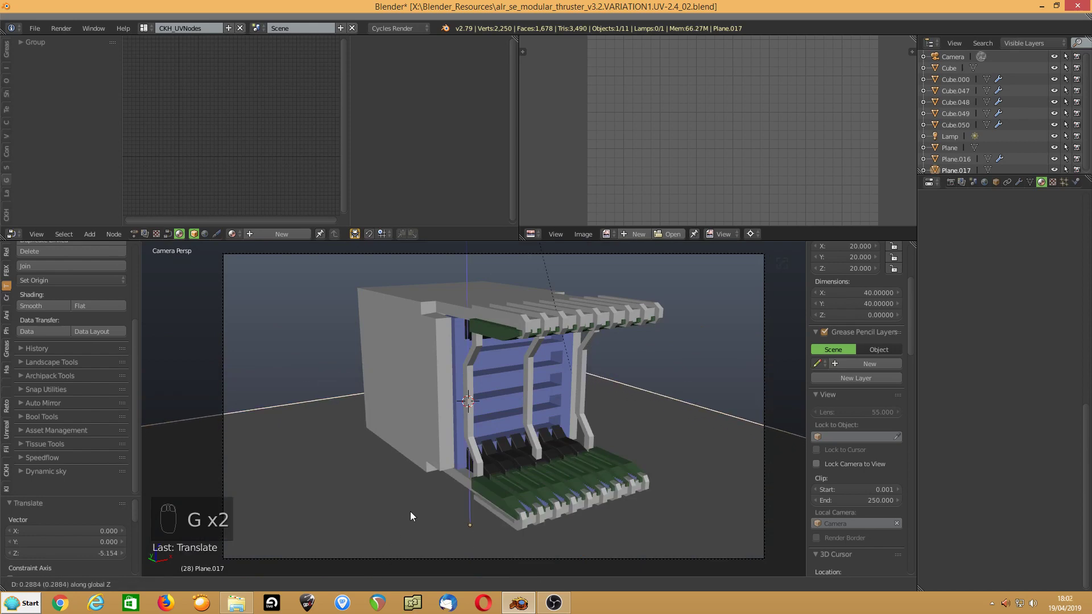
click(425, 477)
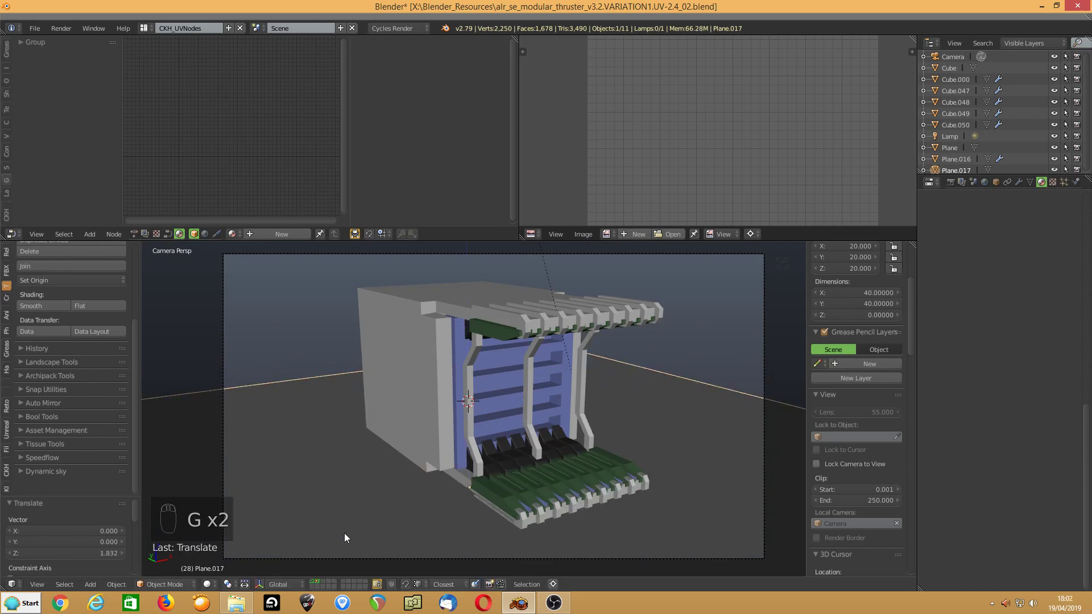
Move the ground plane horizontally by about 10.4 in X and 7.7 in Y, keeping its height locked.
key(g)
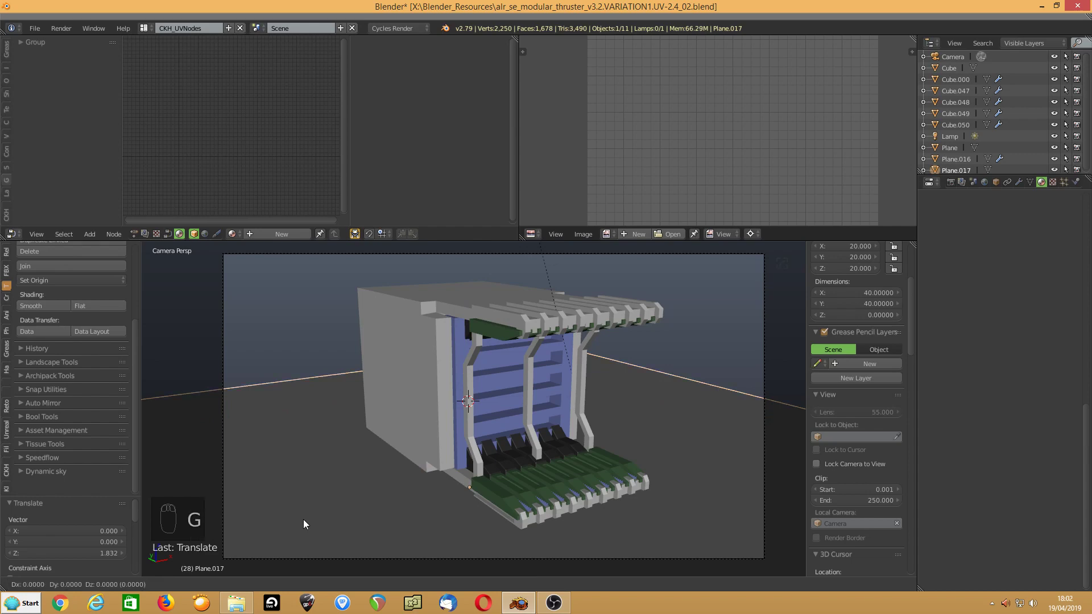
key(z)
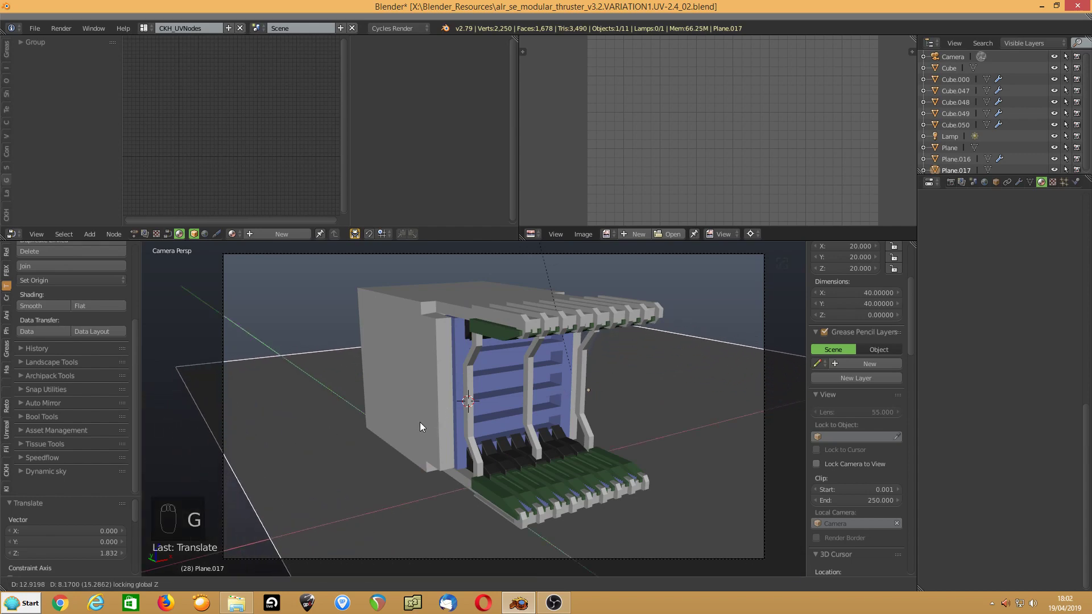
click(394, 430)
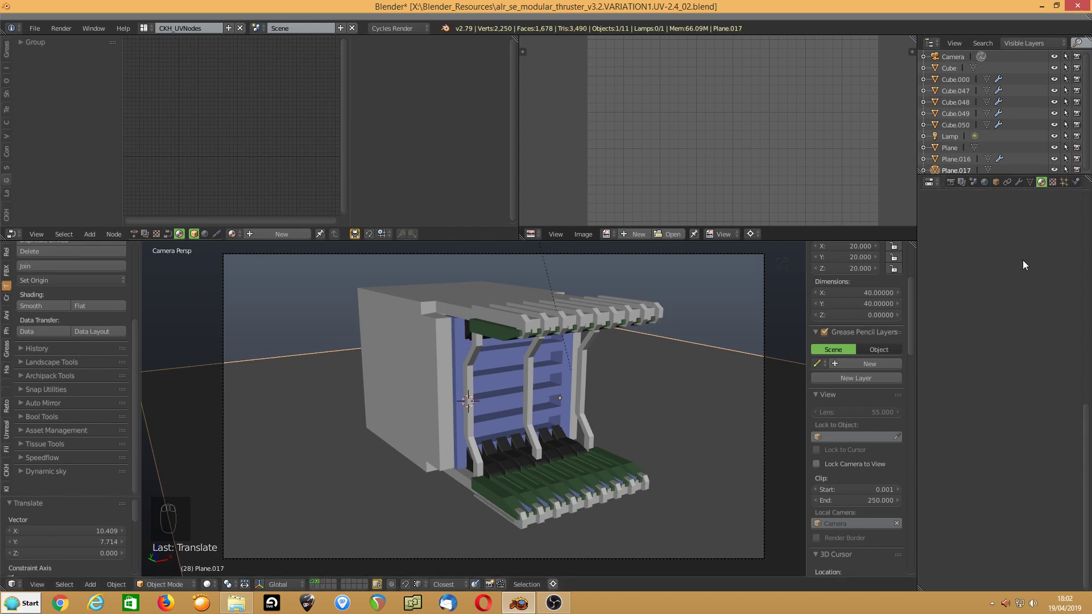
Create a new material for the ground plane and name it groundplane.
click(974, 261)
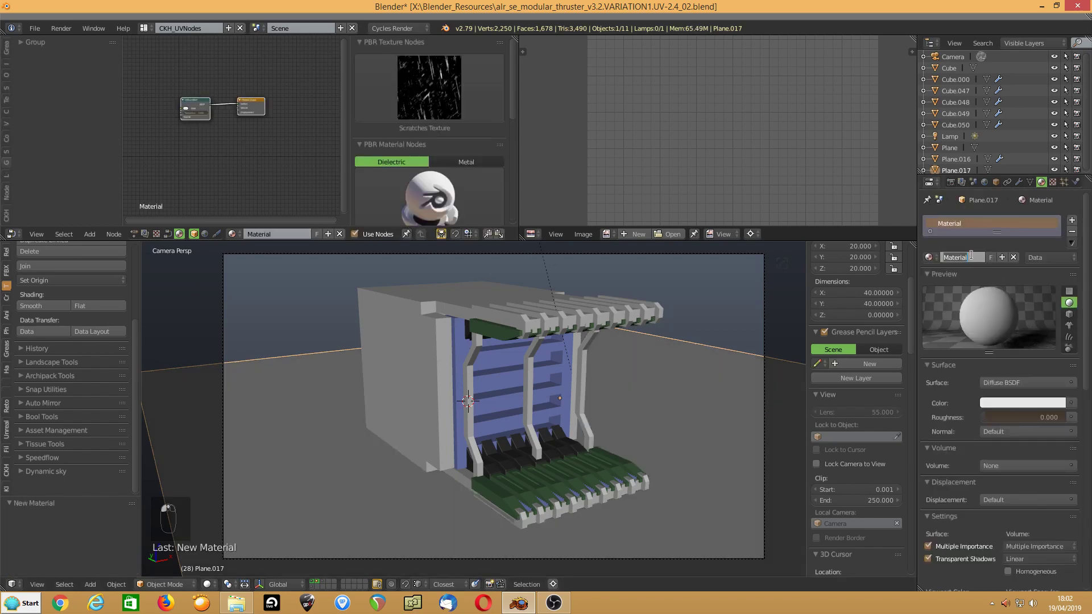
double_click(970, 256)
text(p)
key(BackSpace)
text(groundplane)
key(Return)
Tint the groundplane material's diffuse colour green and darken it to a muted shade.
click(1020, 405)
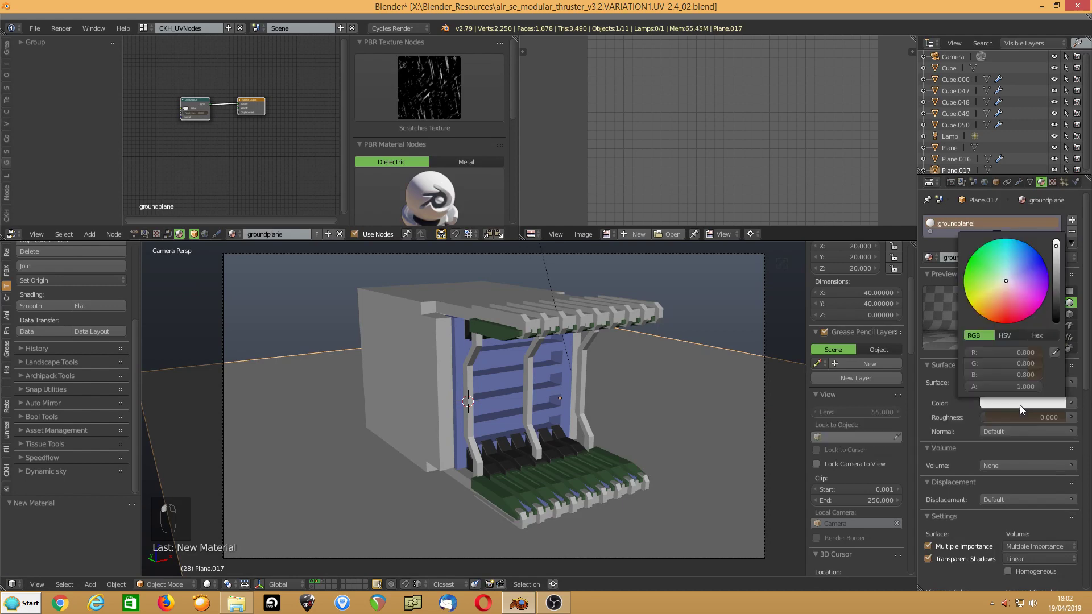
click(1001, 276)
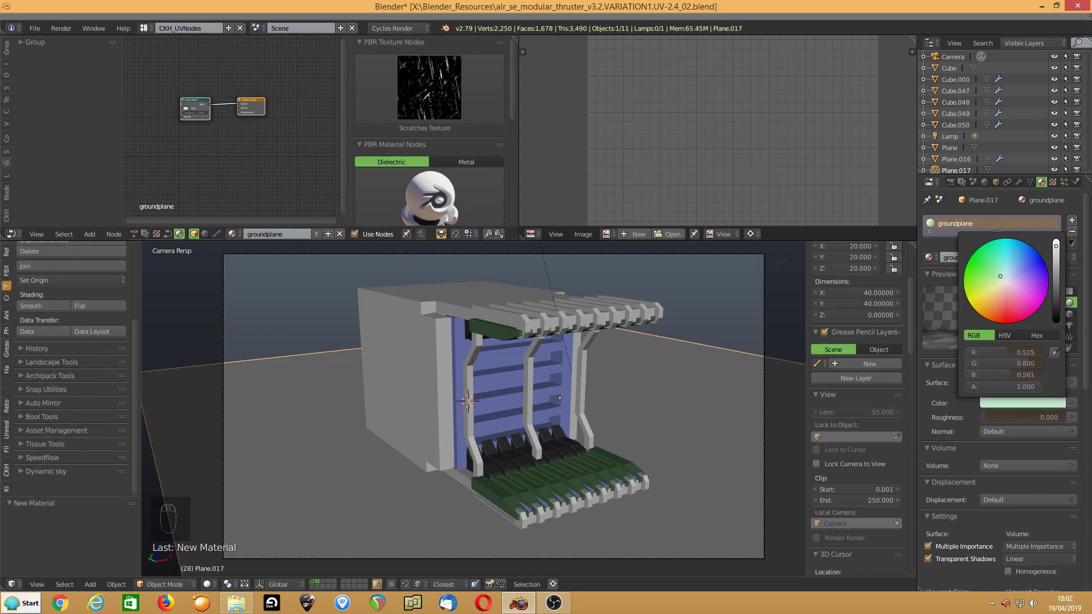
drag(1056, 250, 1056, 284)
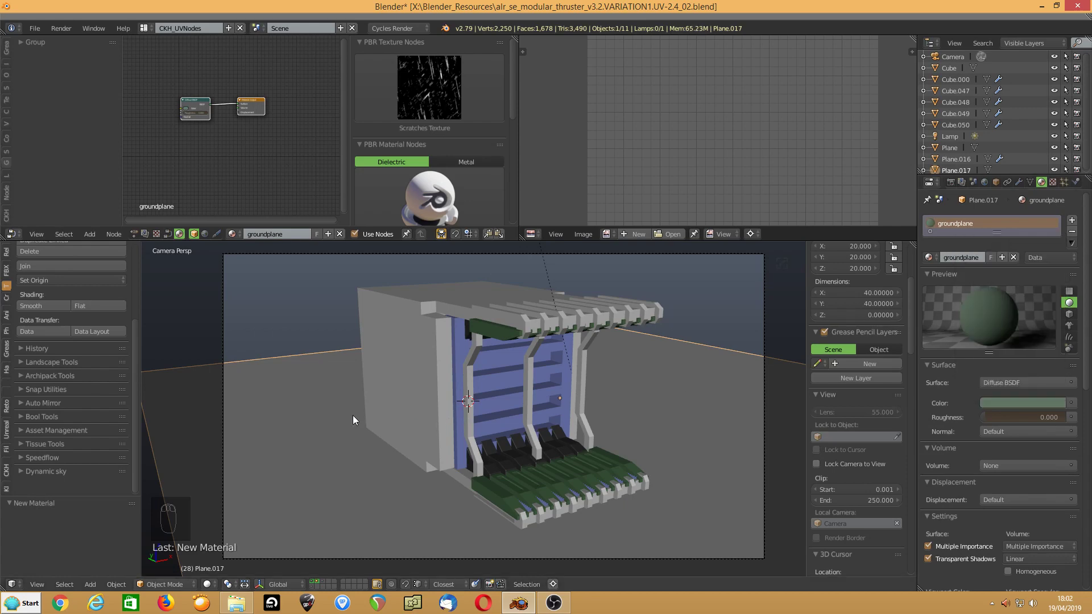
Preview the scene rendered and give groundplane a Principled BSDF with a dark green base colour, about R 0.069, G 0.138, B 0.088.
key(z)
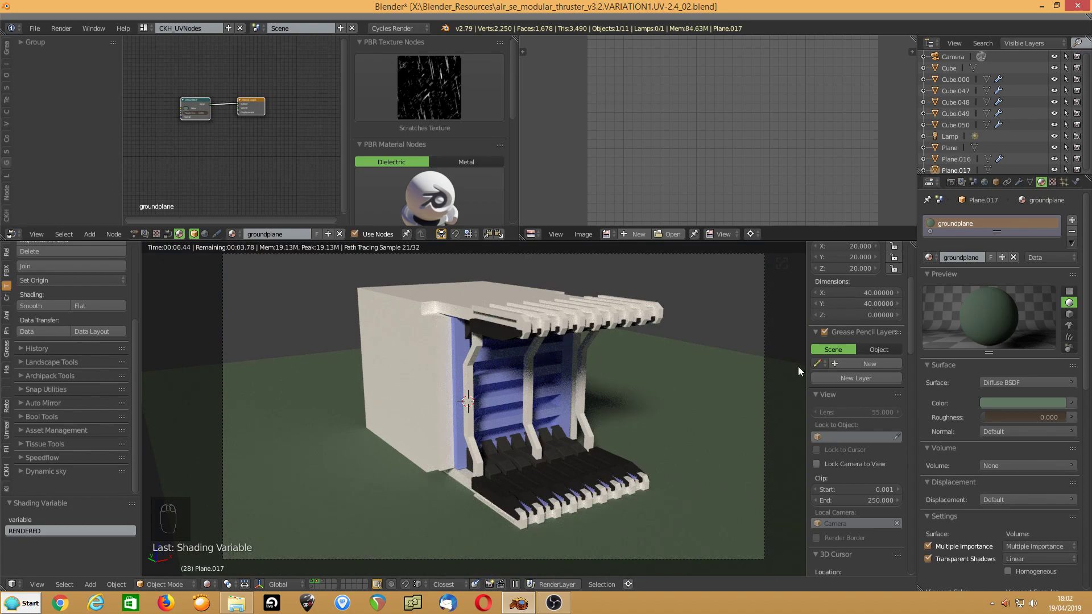
click(1014, 382)
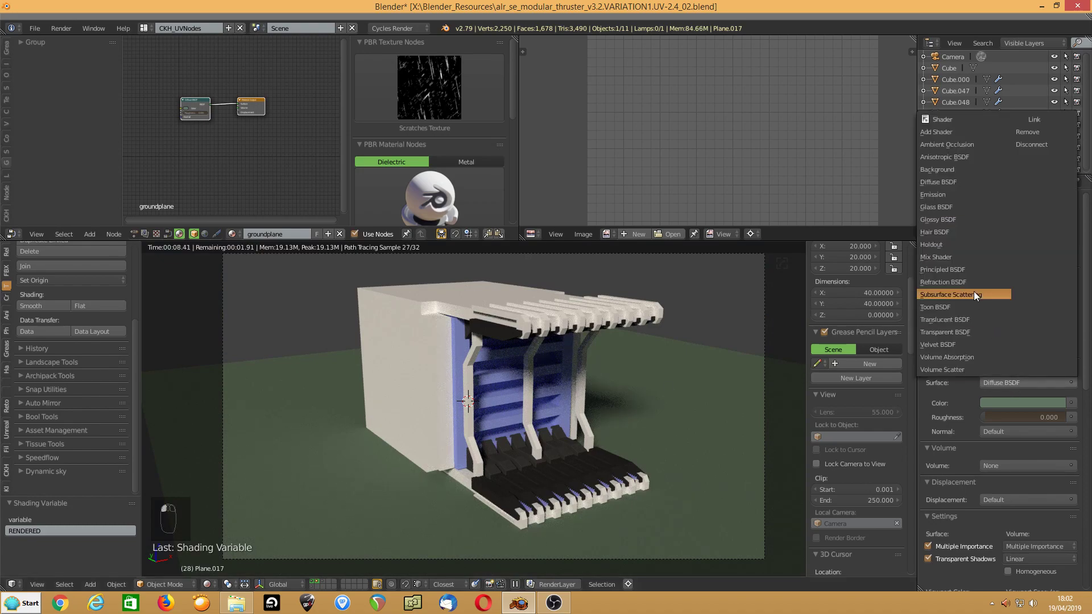
click(957, 266)
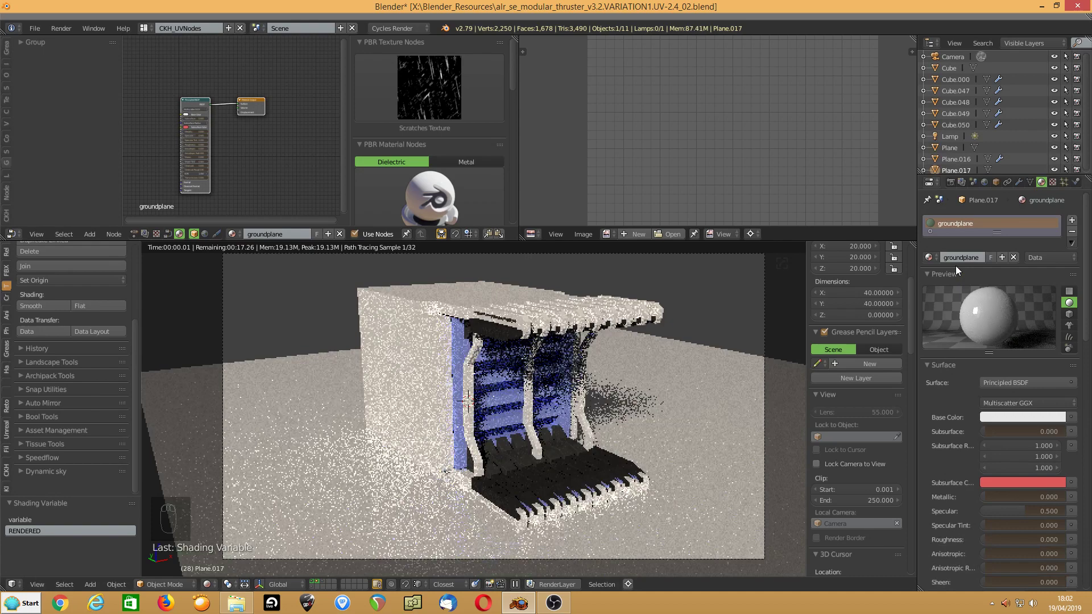
click(996, 417)
click(997, 286)
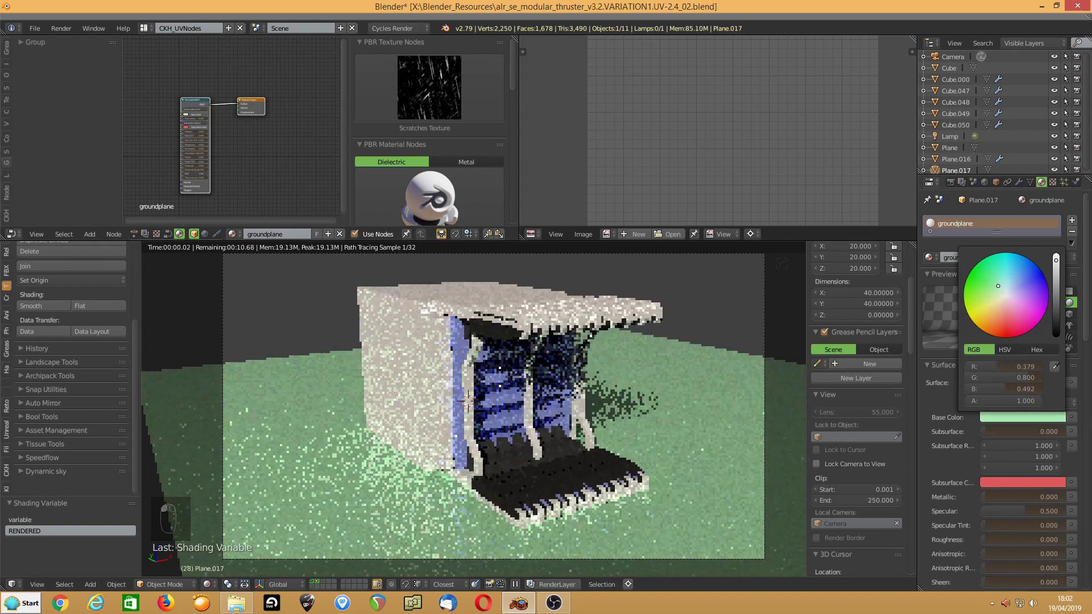
drag(1057, 260, 1057, 304)
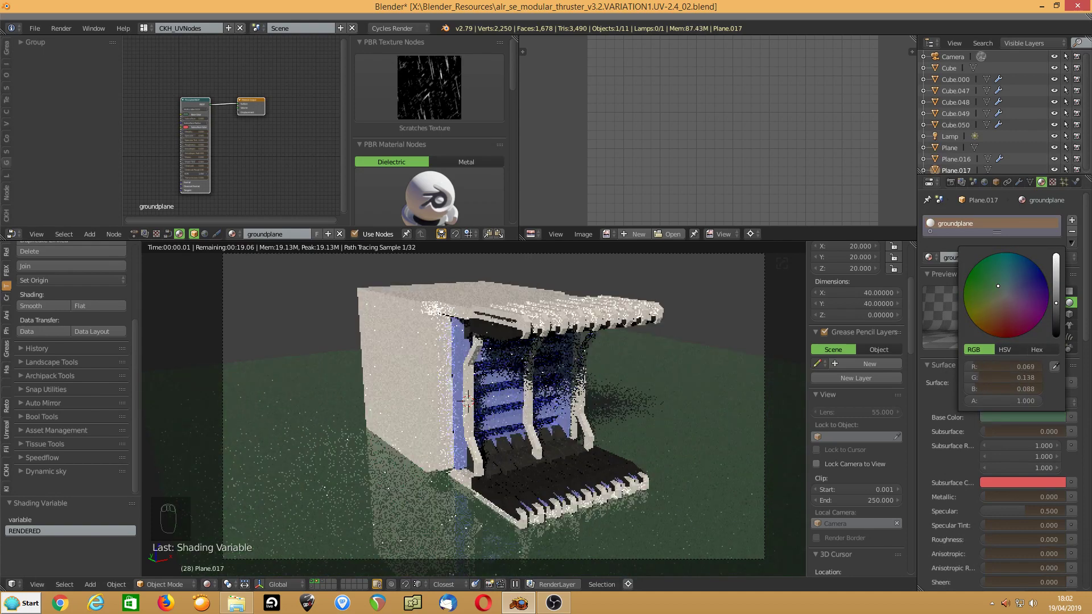
Set the groundplane material's roughness to about 0.51 and metallic to about 0.42, and save over the existing blend file.
drag(986, 537, 1025, 537)
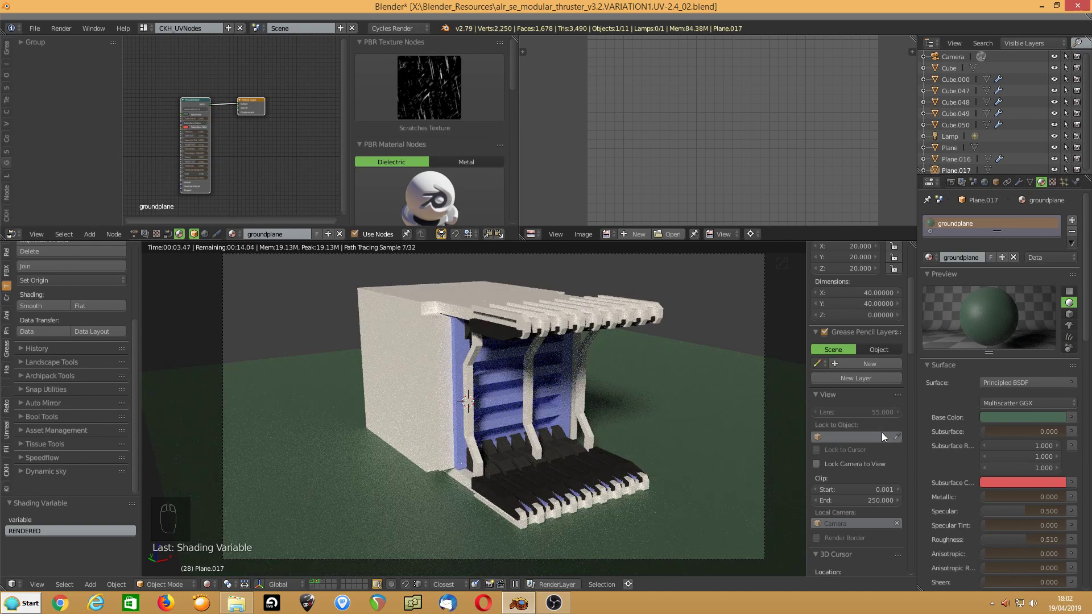
drag(988, 497, 1027, 497)
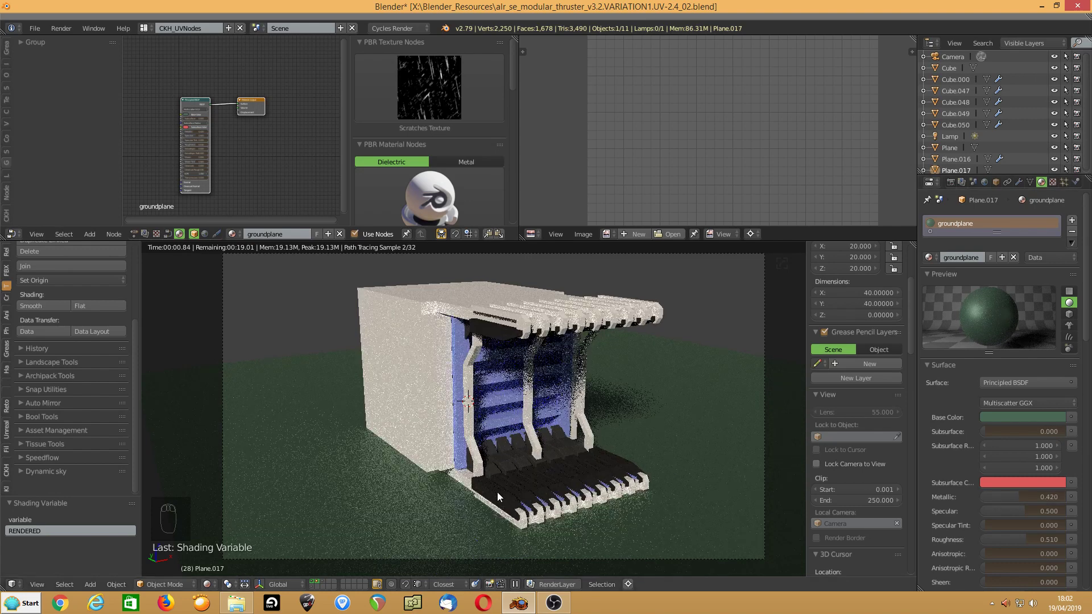
key(ctrl+w)
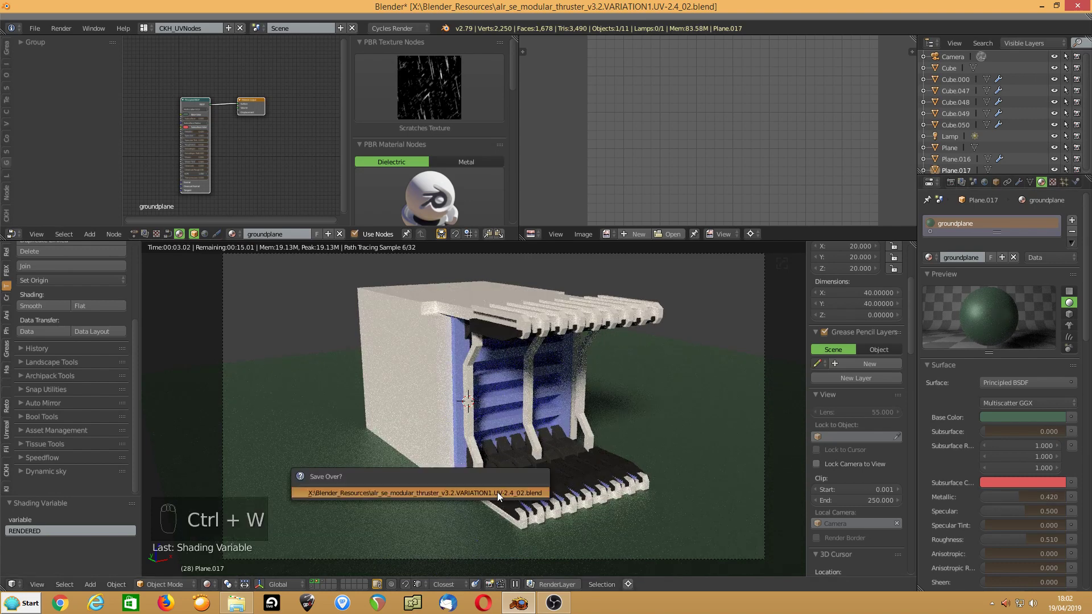
click(498, 493)
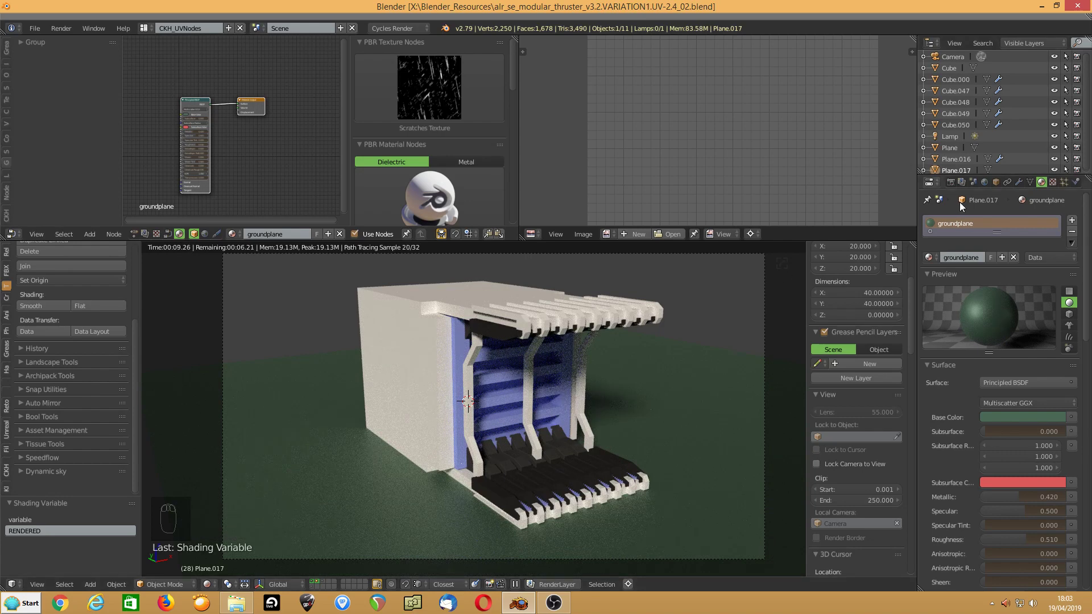
Enable nodes for the world surface and use an Environment Texture as its background colour.
click(985, 182)
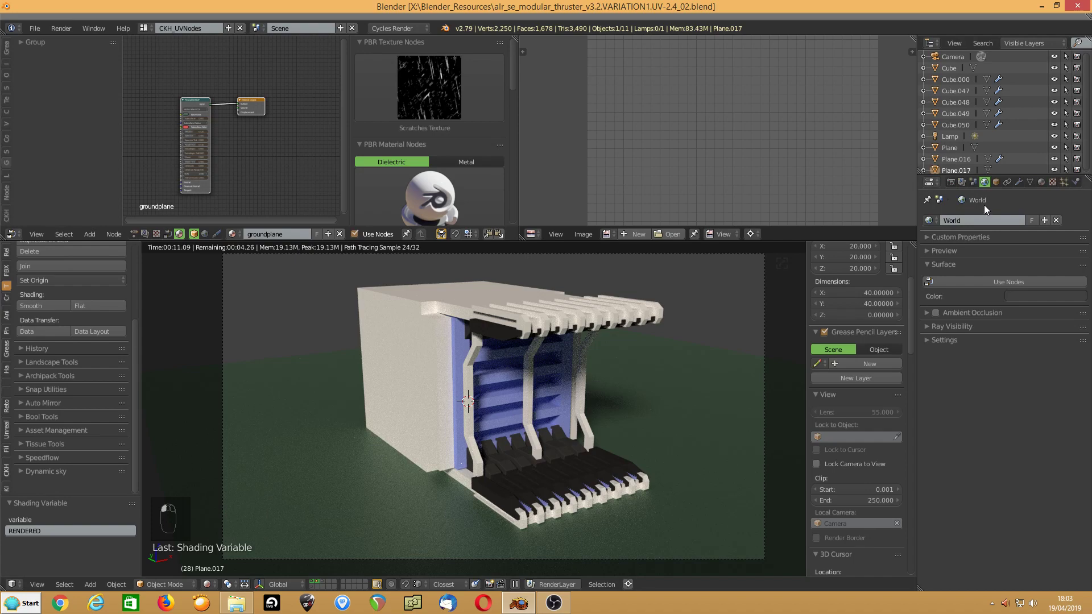
click(983, 282)
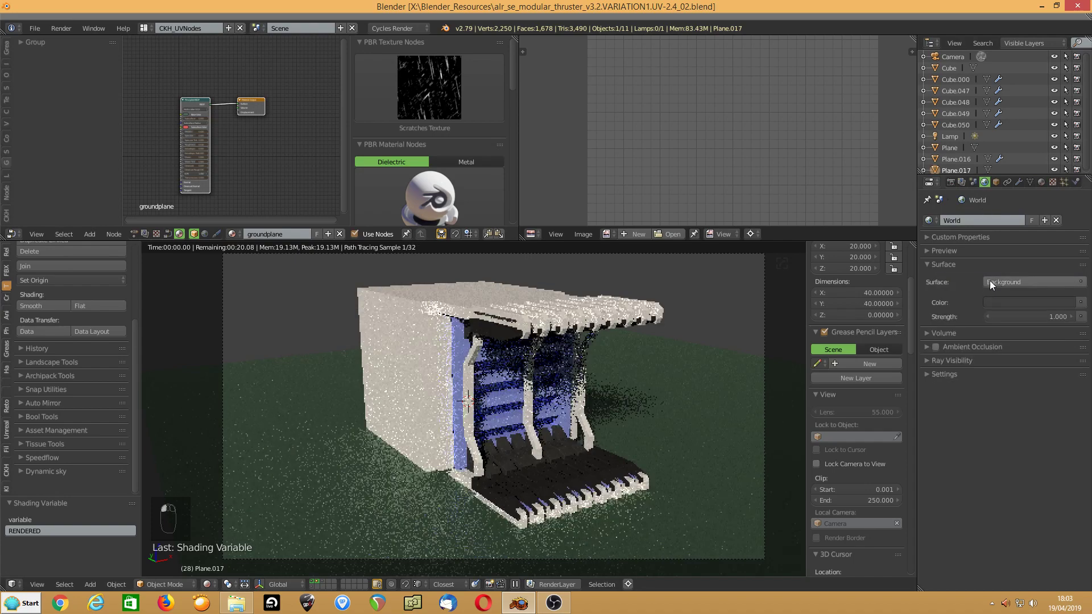
click(1082, 303)
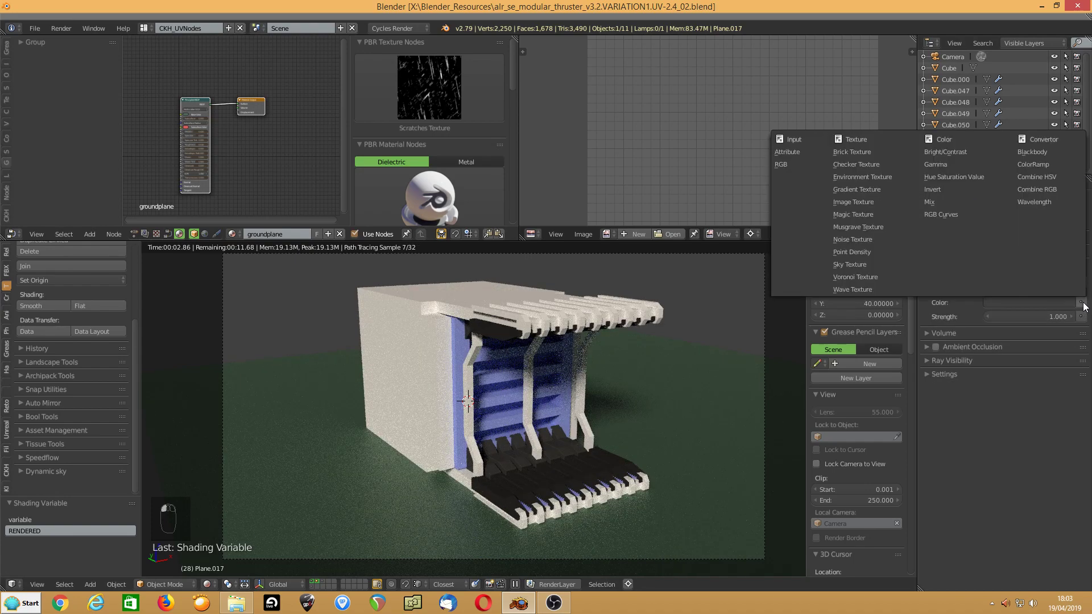
click(842, 177)
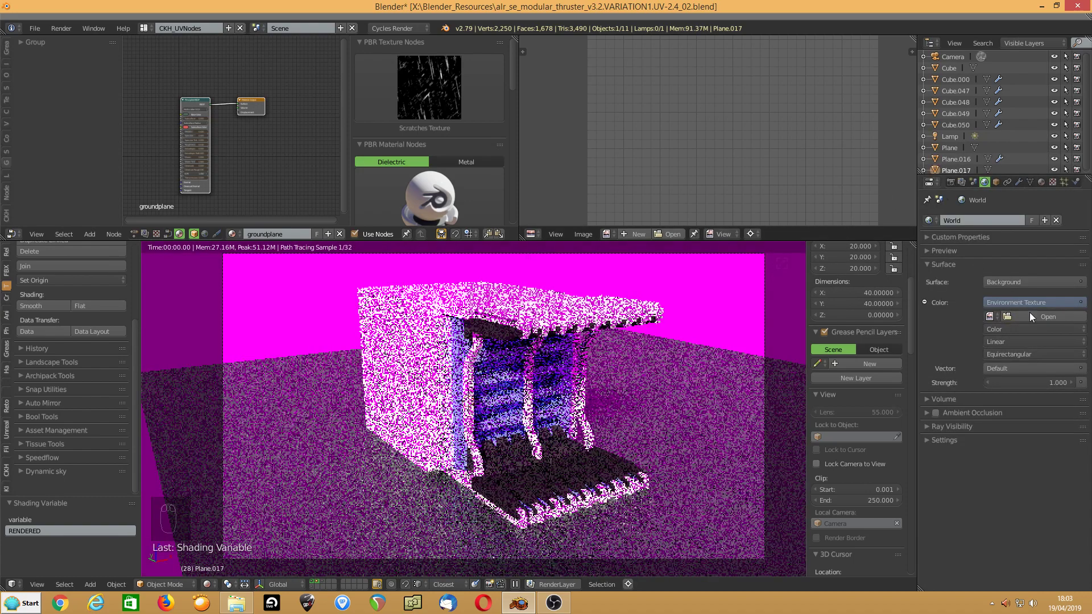
Load river_rocks_4k.hdr from the HDR folder as the world's environment image, browsing the files as thumbnails.
click(991, 315)
click(1027, 317)
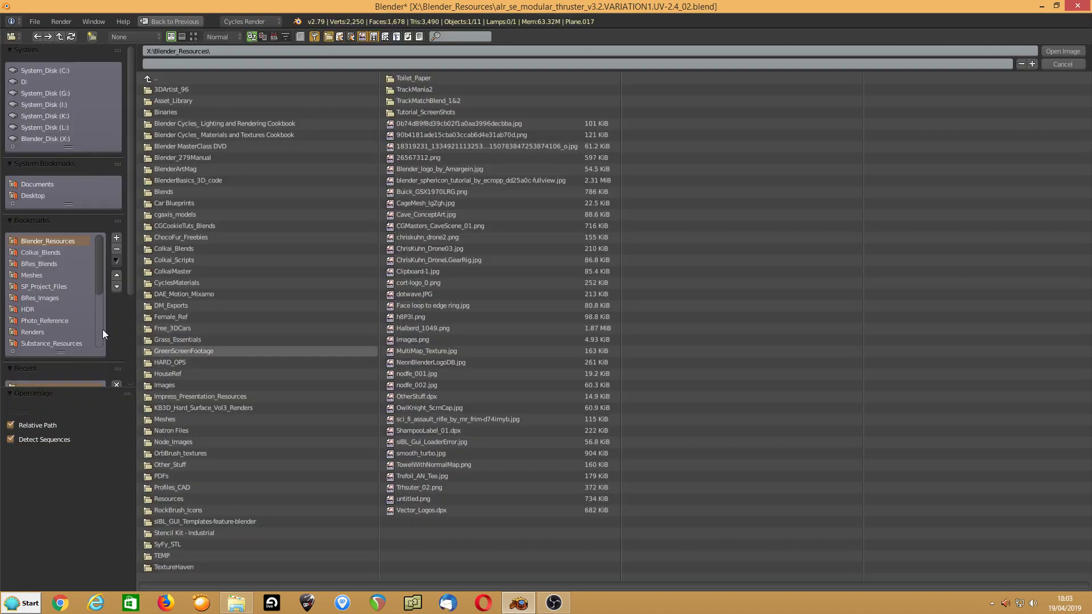
click(32, 308)
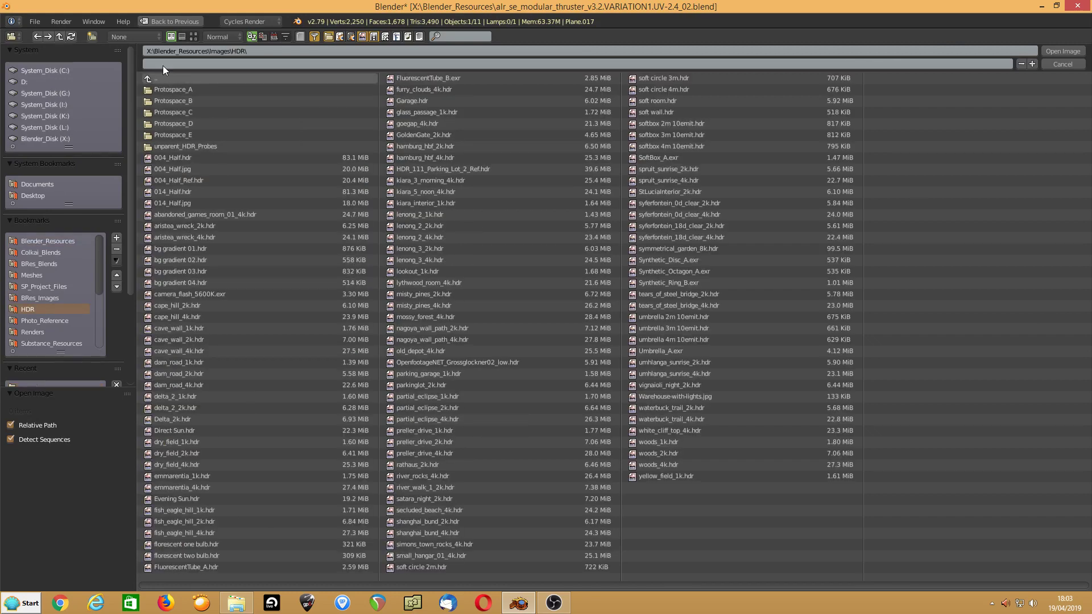
click(194, 37)
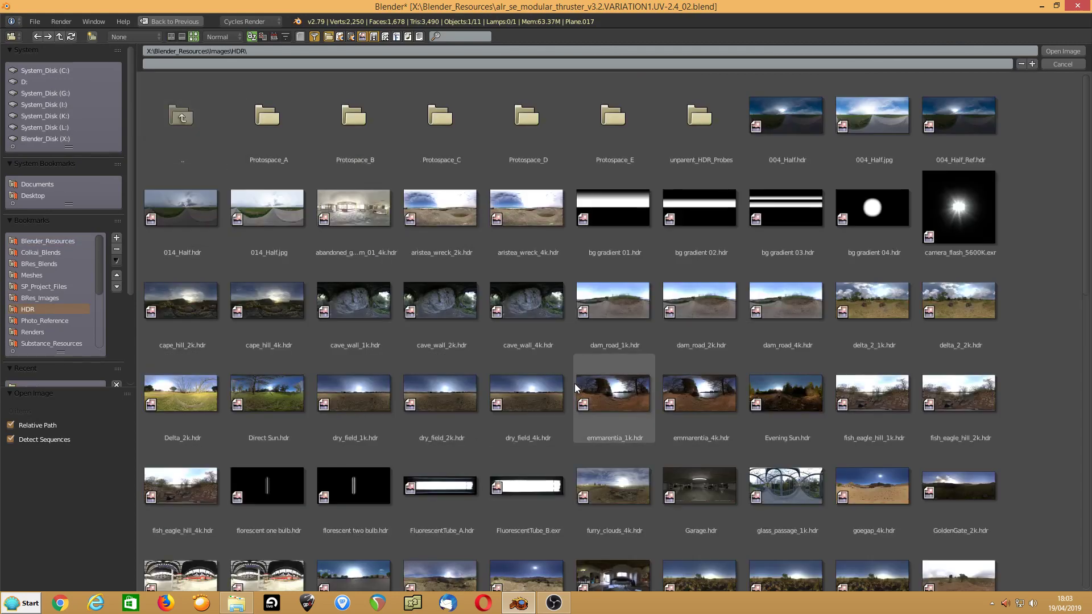
scroll(574, 383, down, 1)
scroll(575, 384, down, 9)
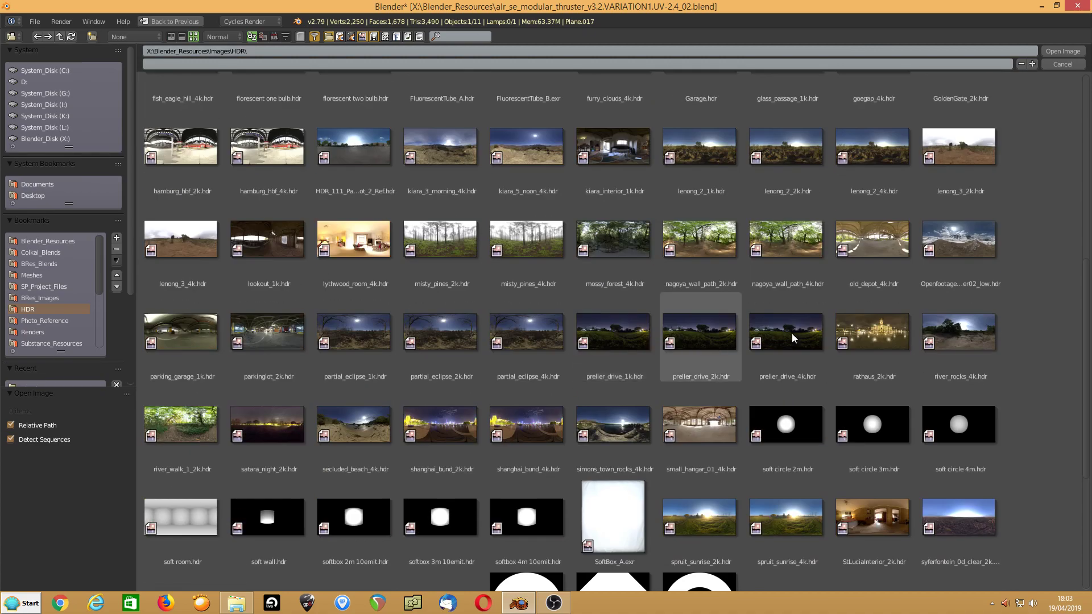
double_click(962, 327)
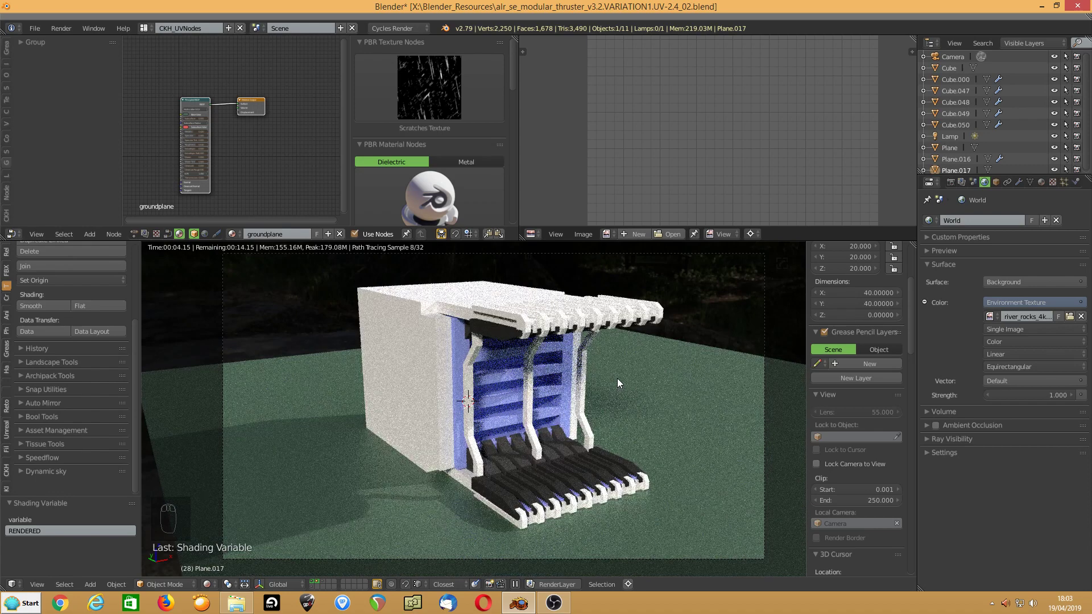
Return to solid shading, select the thruster's main body and change its BaseMaterial surface to Principled BSDF.
scroll(576, 384, up, 2)
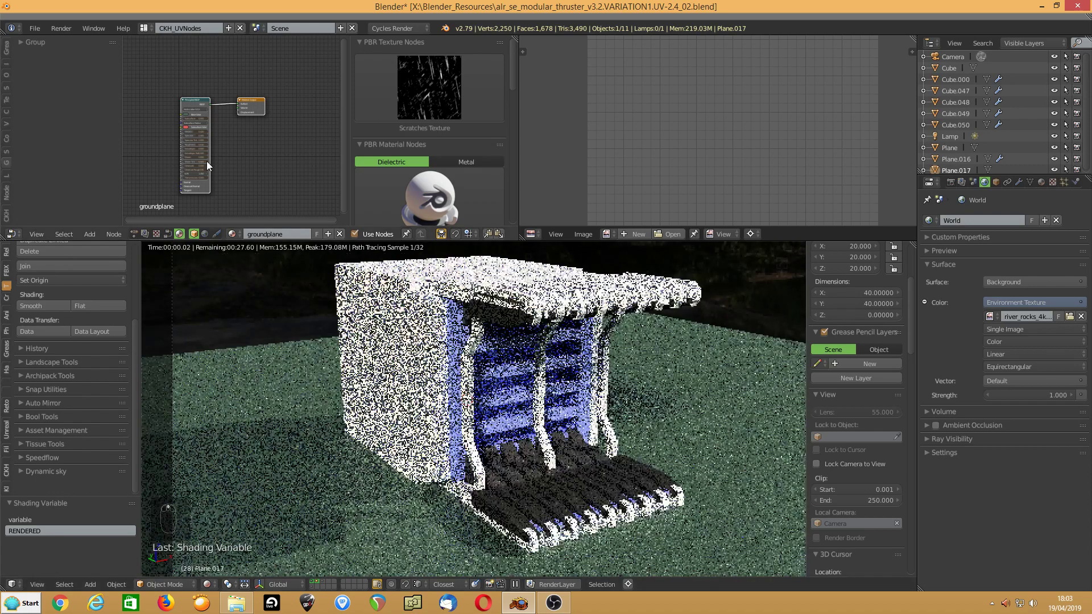
key(z)
click(537, 371)
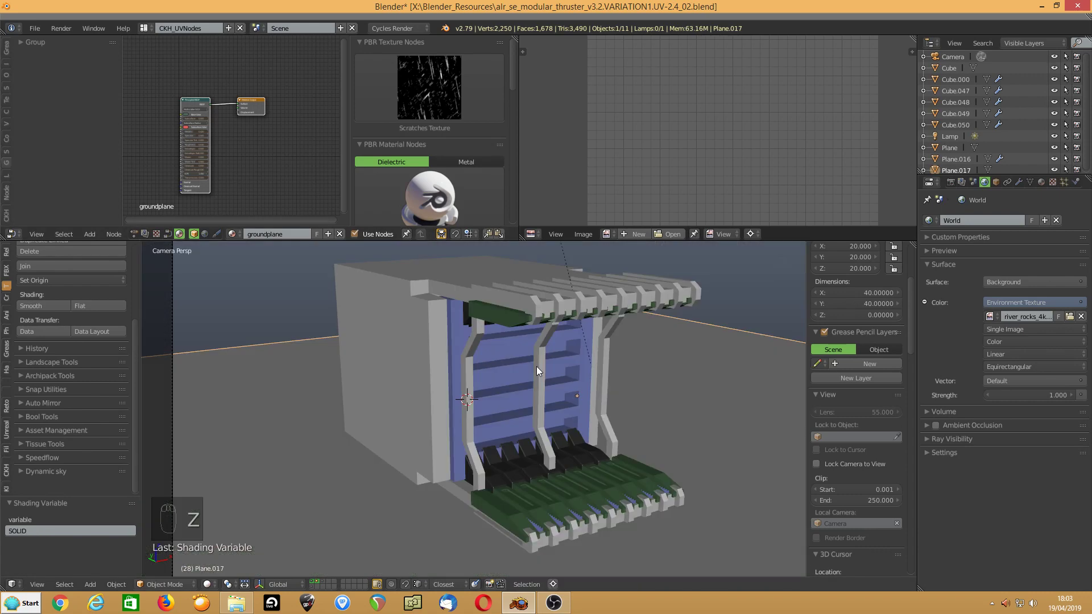
right_click(393, 337)
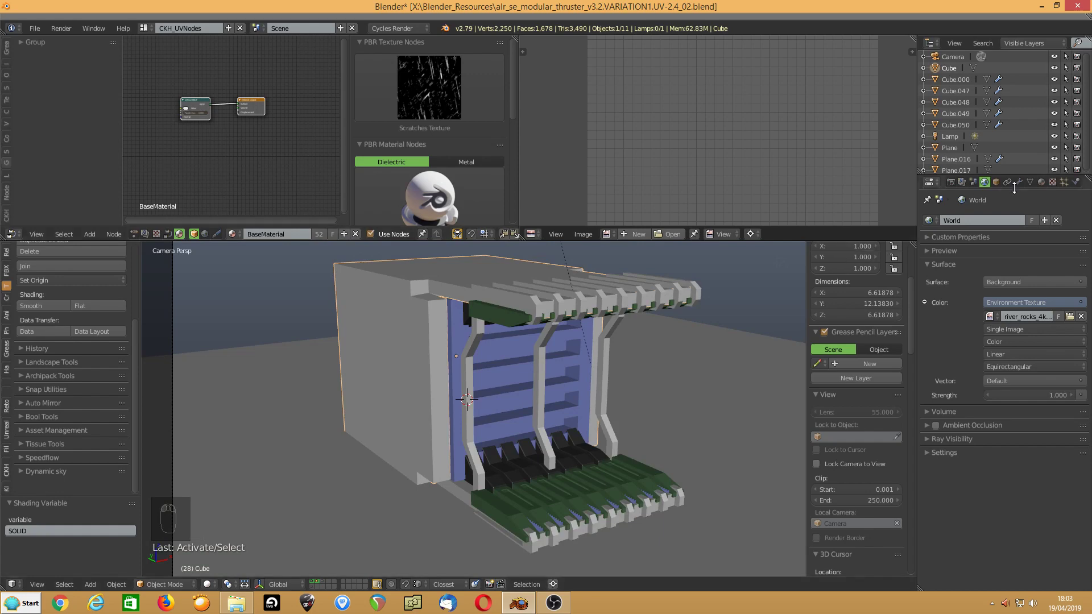
click(1044, 182)
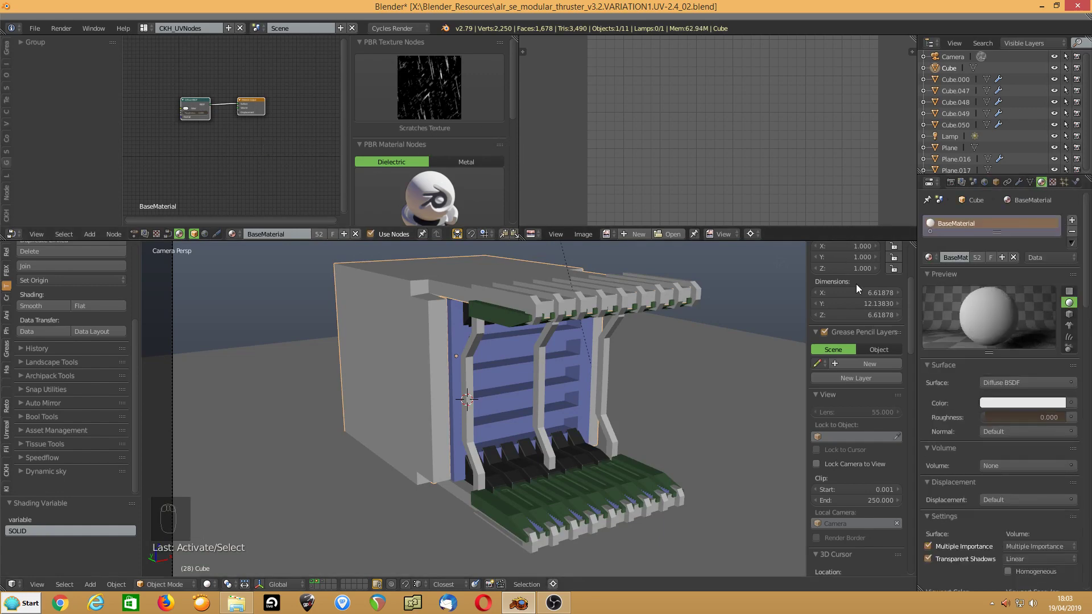
click(1032, 383)
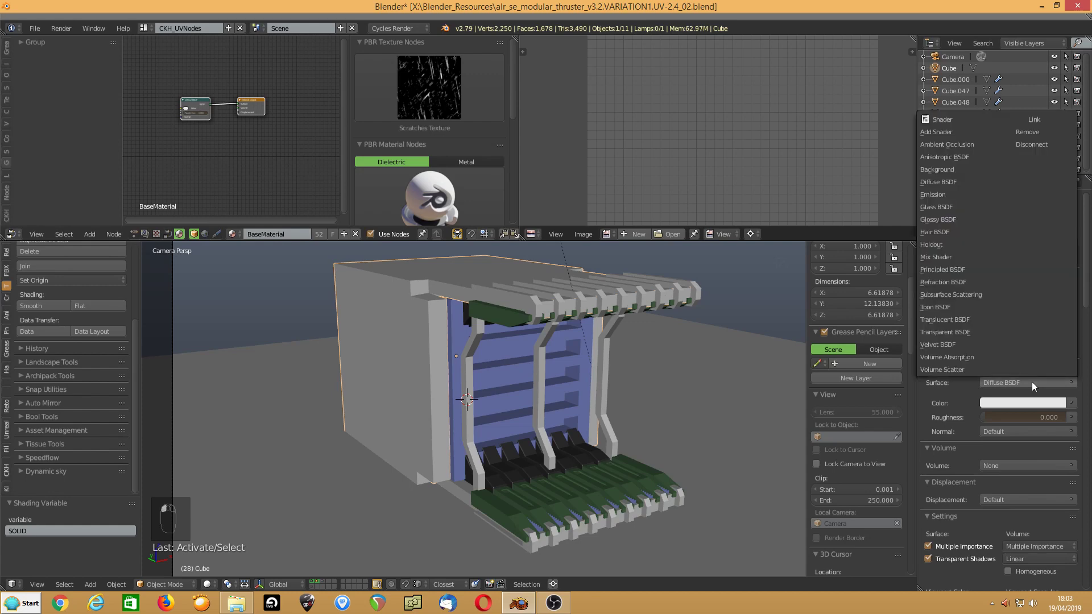
click(937, 268)
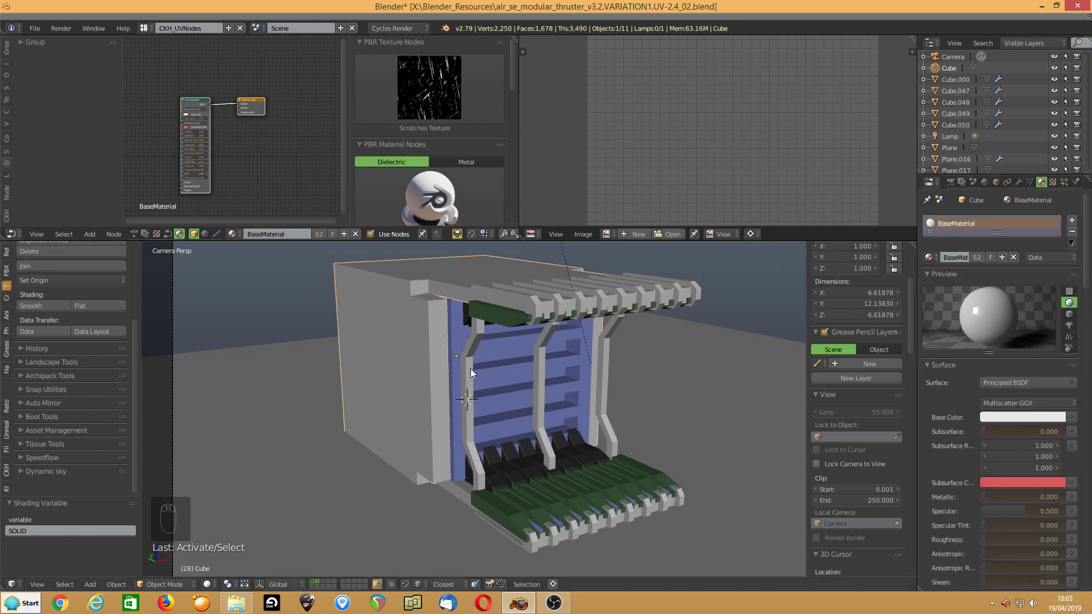
Change the Black, Vent Metal and Blue materials of the thruster's inner flaps, vent slats and back panel to Principled BSDF.
right_click(514, 460)
click(1004, 384)
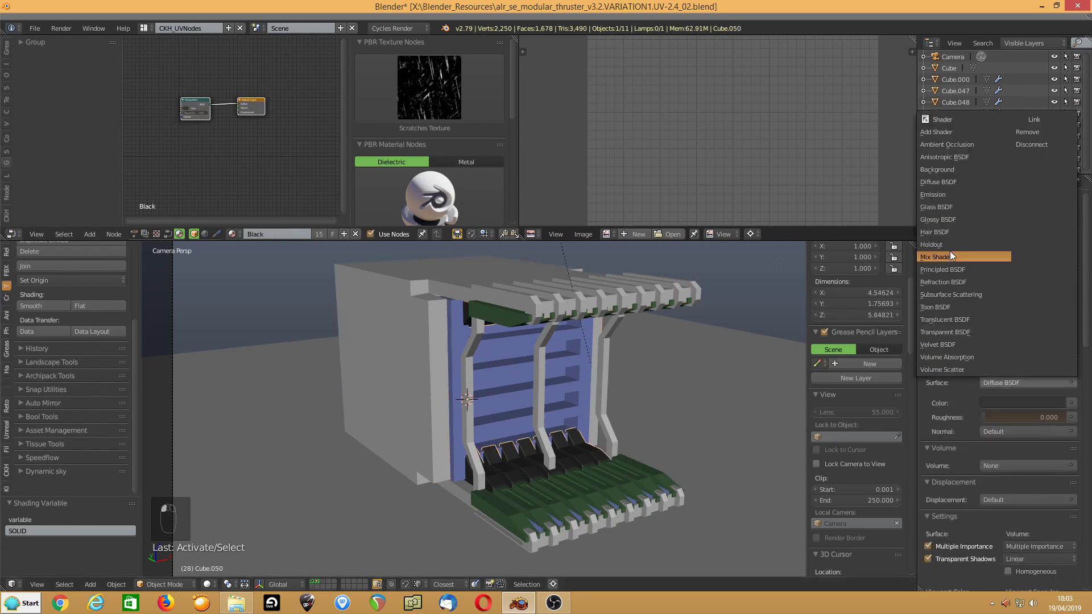
click(951, 269)
right_click(632, 482)
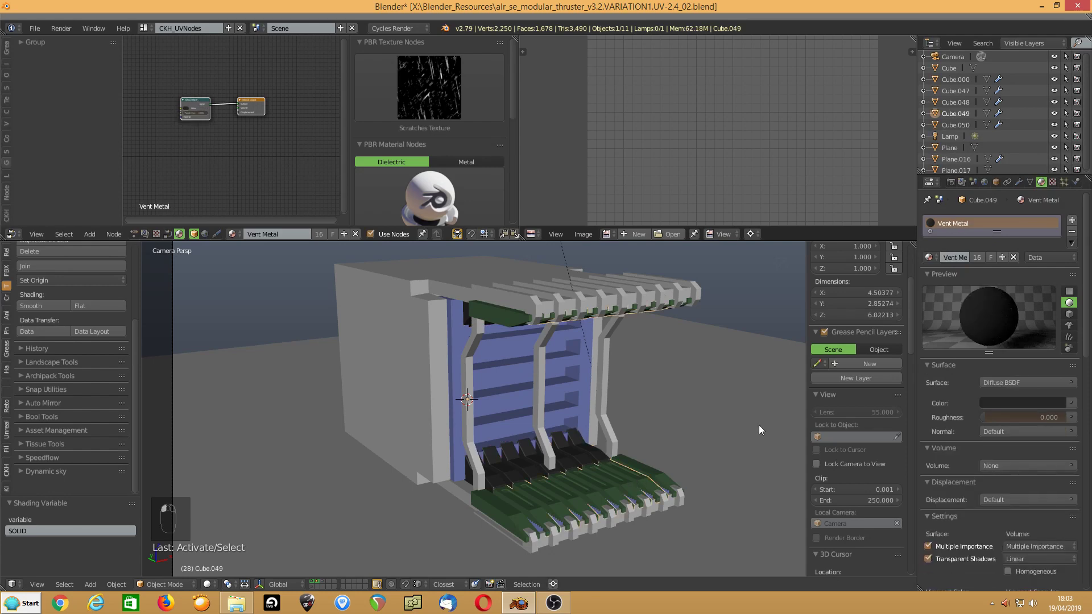
click(1002, 383)
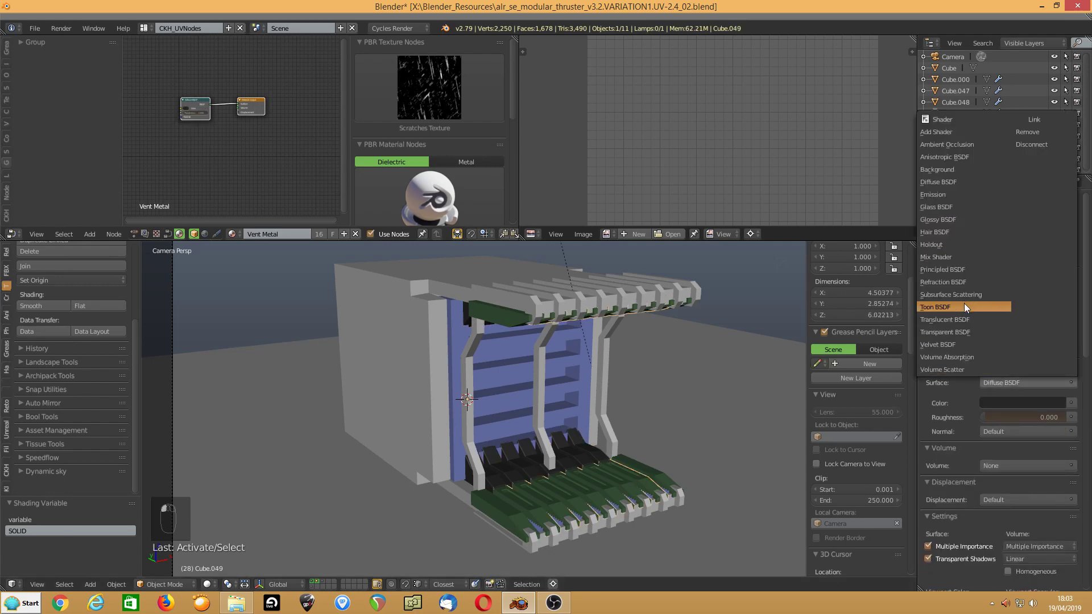
click(940, 267)
right_click(581, 370)
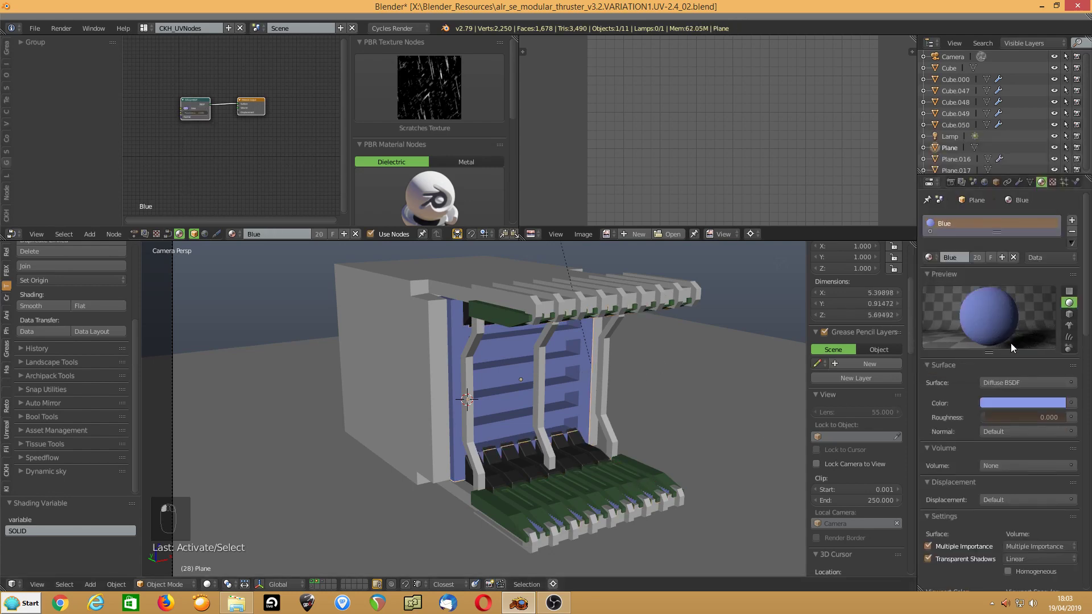
click(1023, 383)
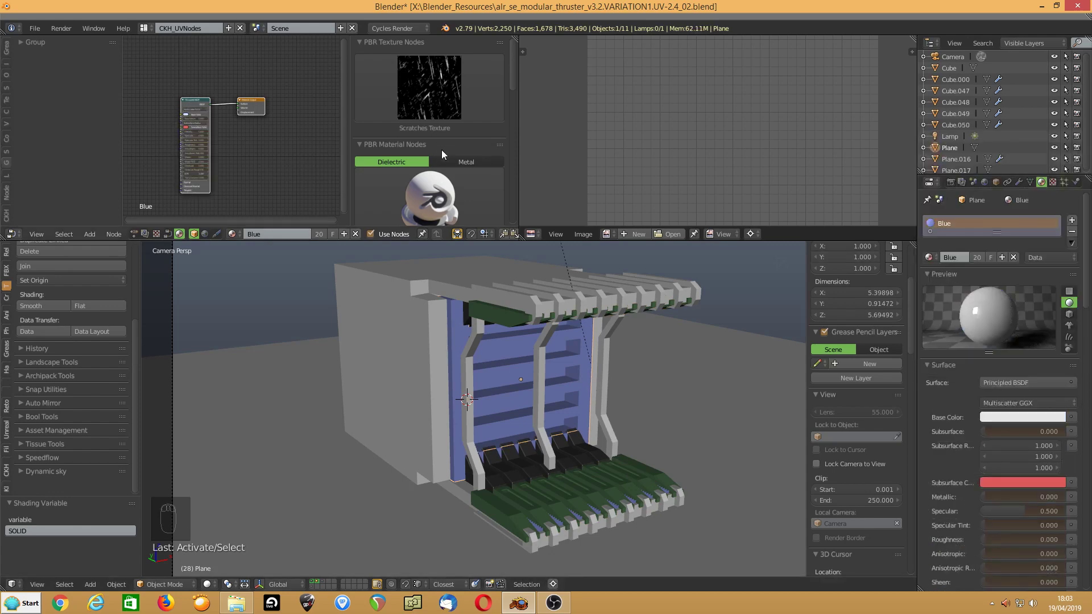
Widen the node editor area, select the thruster's main body and select the Principled BSDF node of its BaseMaterial.
drag(518, 179, 885, 179)
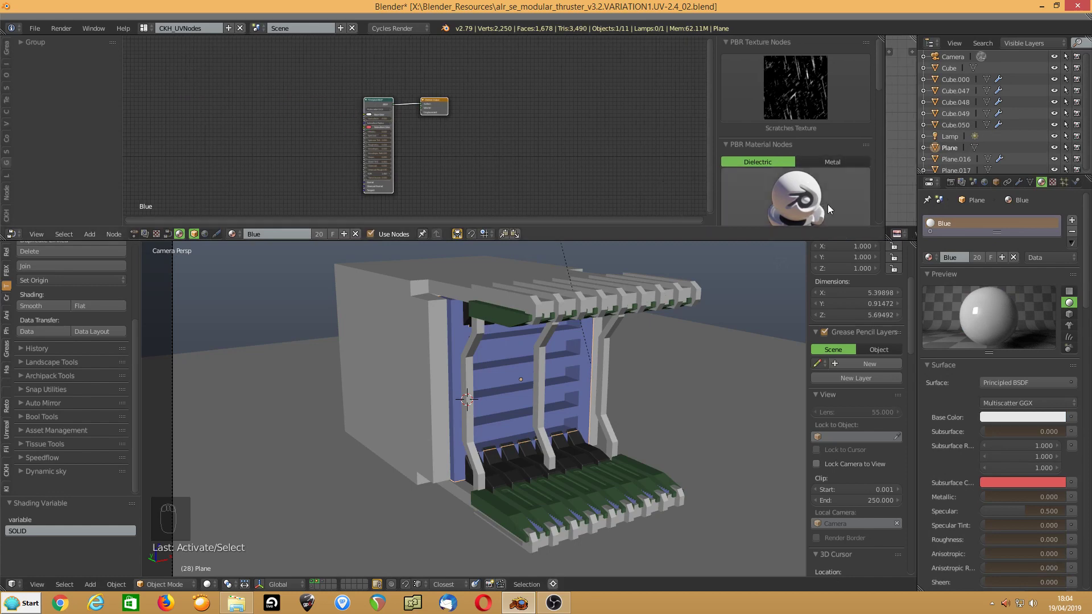
right_click(367, 356)
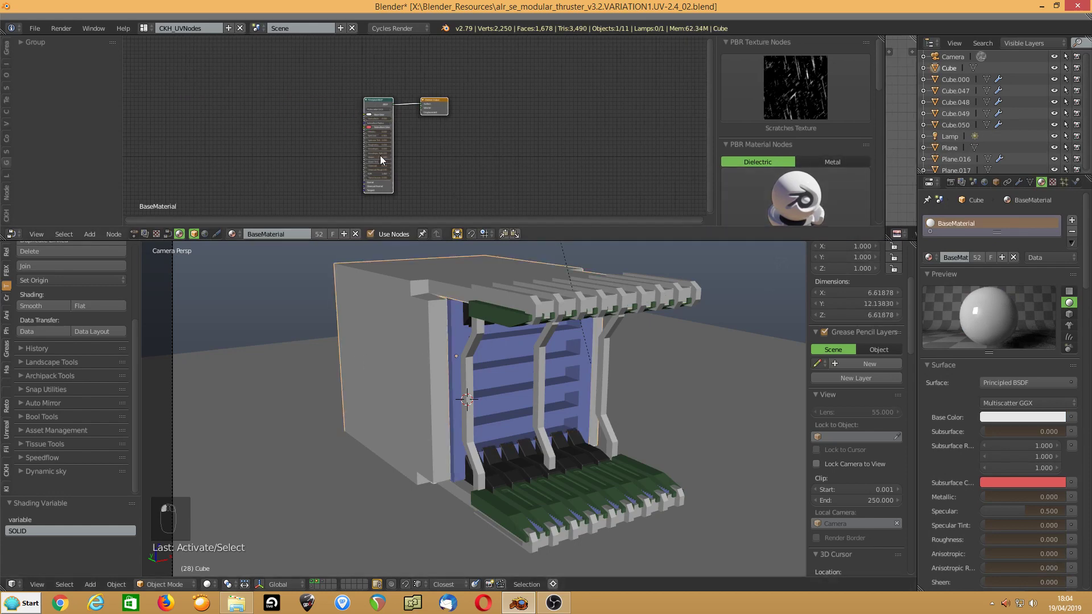
scroll(377, 153, up, 1)
middle_drag(458, 113, 612, 113)
scroll(612, 112, up, 3)
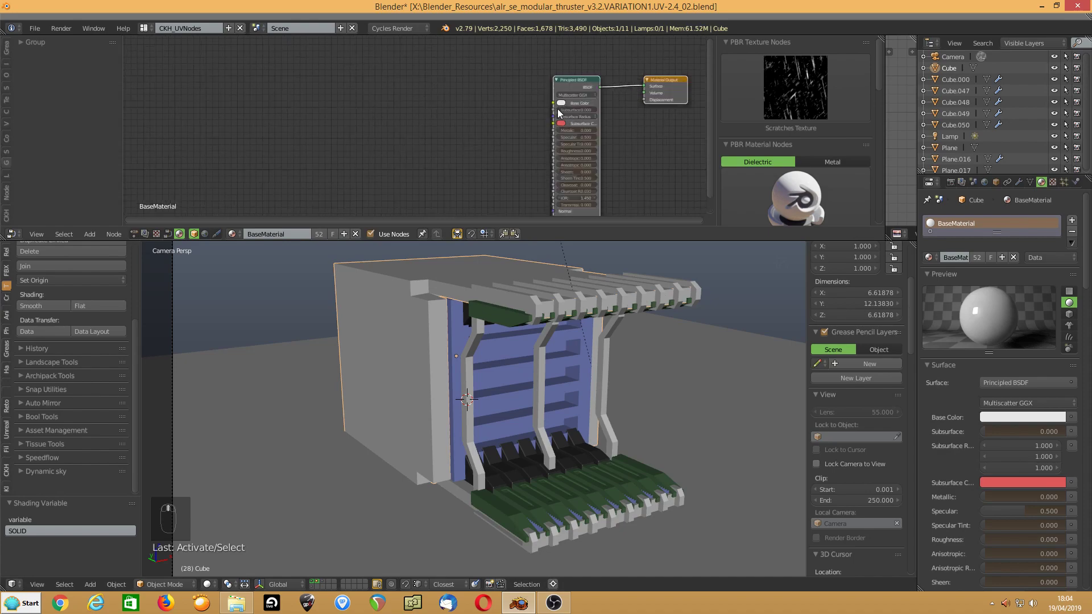
right_click(597, 79)
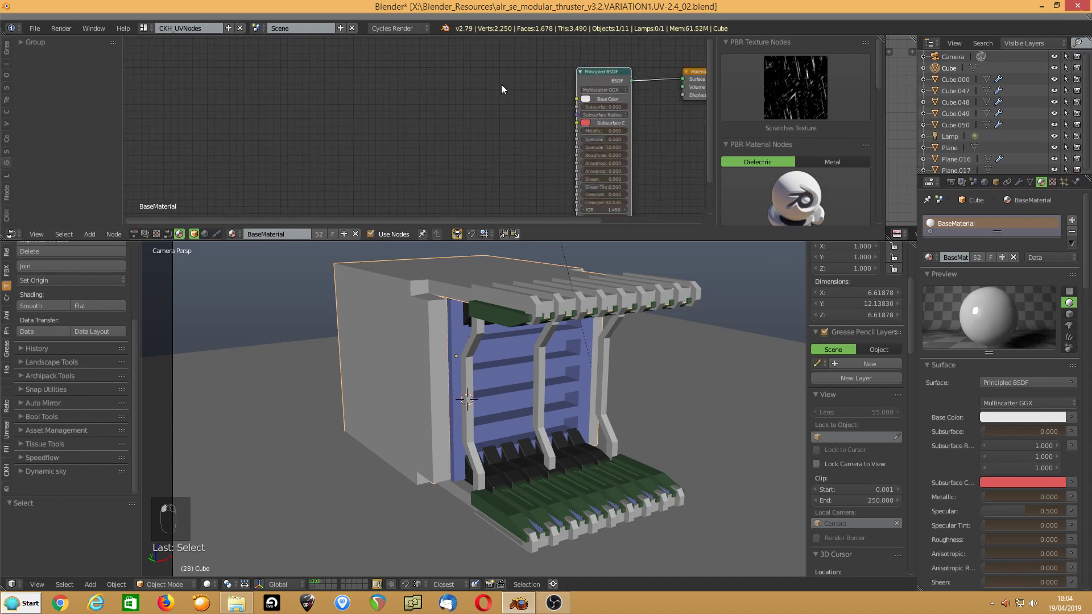
Run Principled Texture Setup with the Thruster_02_BaseMaterial BaseColor, Height, Metallic, Normal and Roughness images from C:\tmp.
key(ctrl+shift+t)
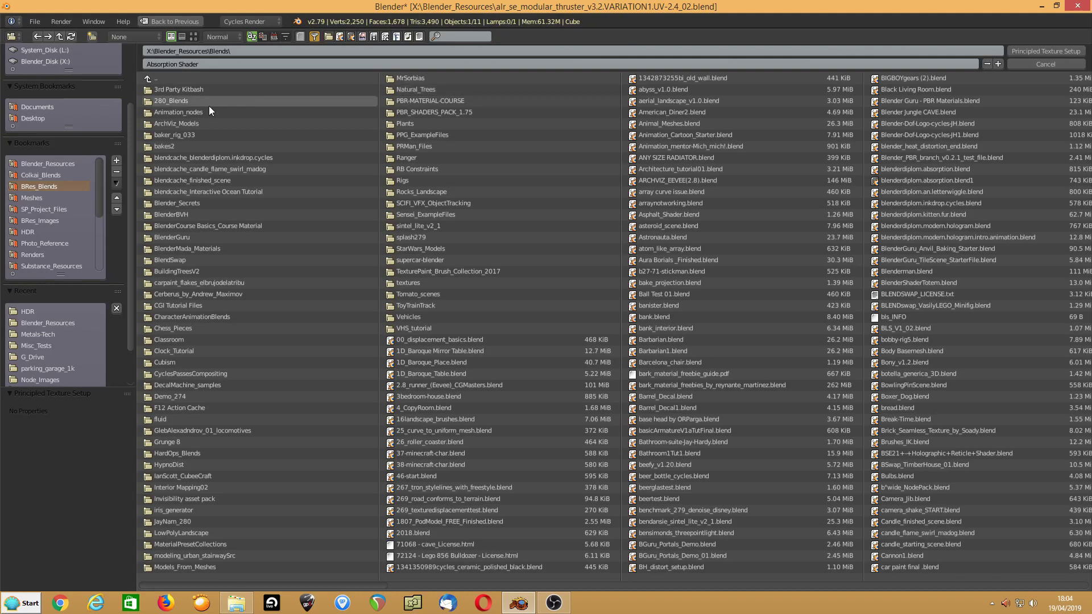
drag(100, 213, 100, 277)
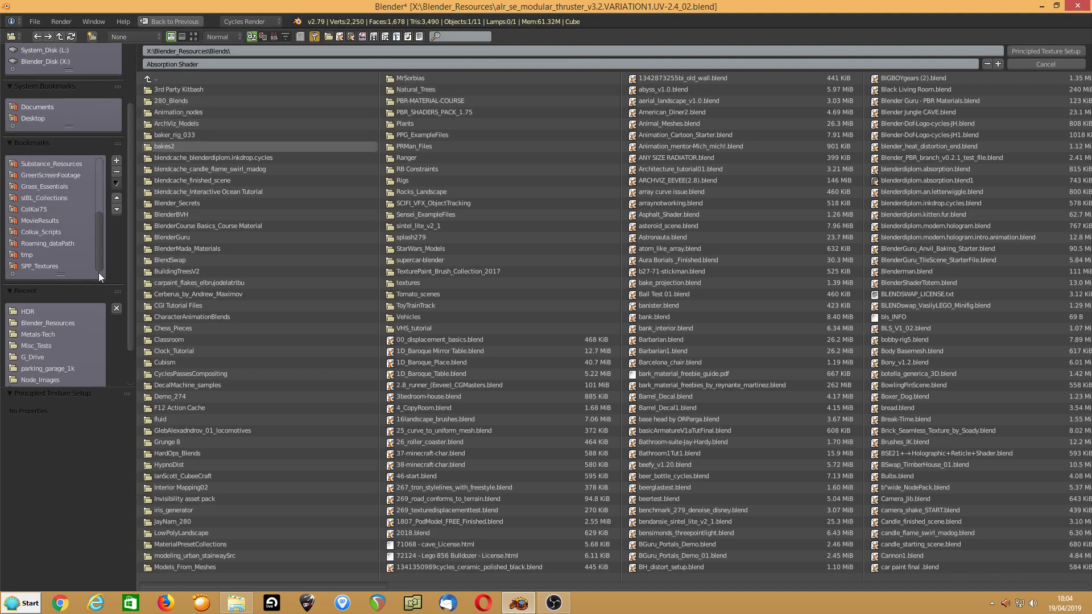
click(22, 256)
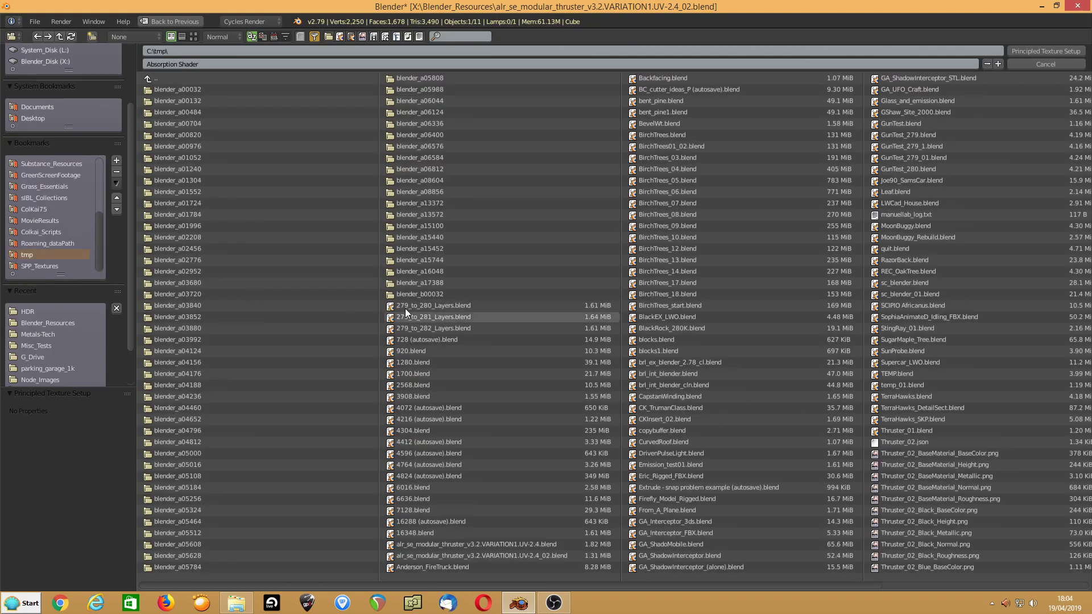
scroll(493, 300, down, 3)
scroll(493, 300, down, 3)
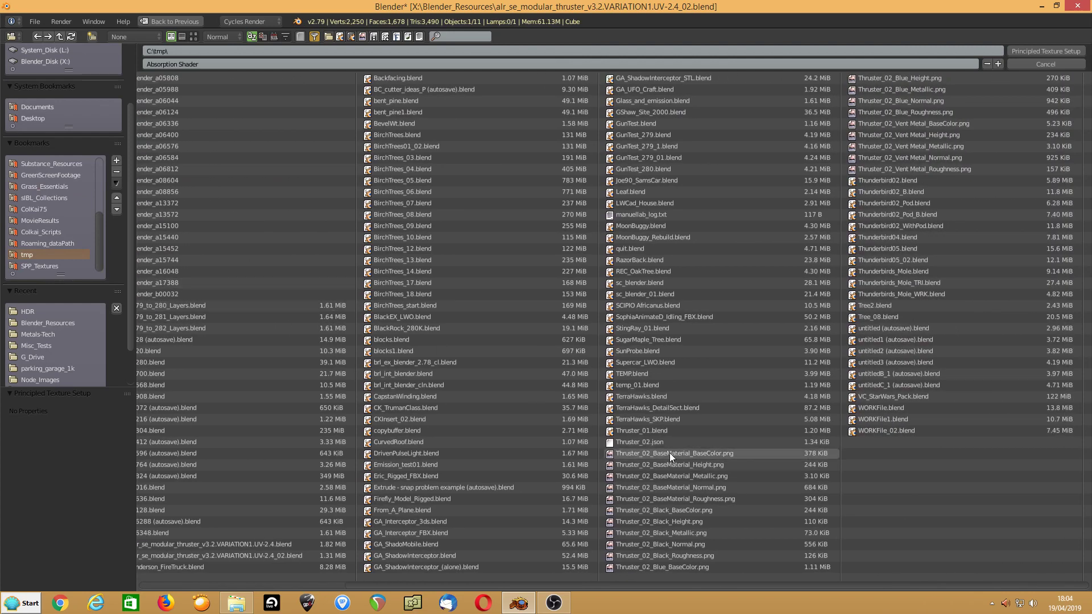
click(670, 452)
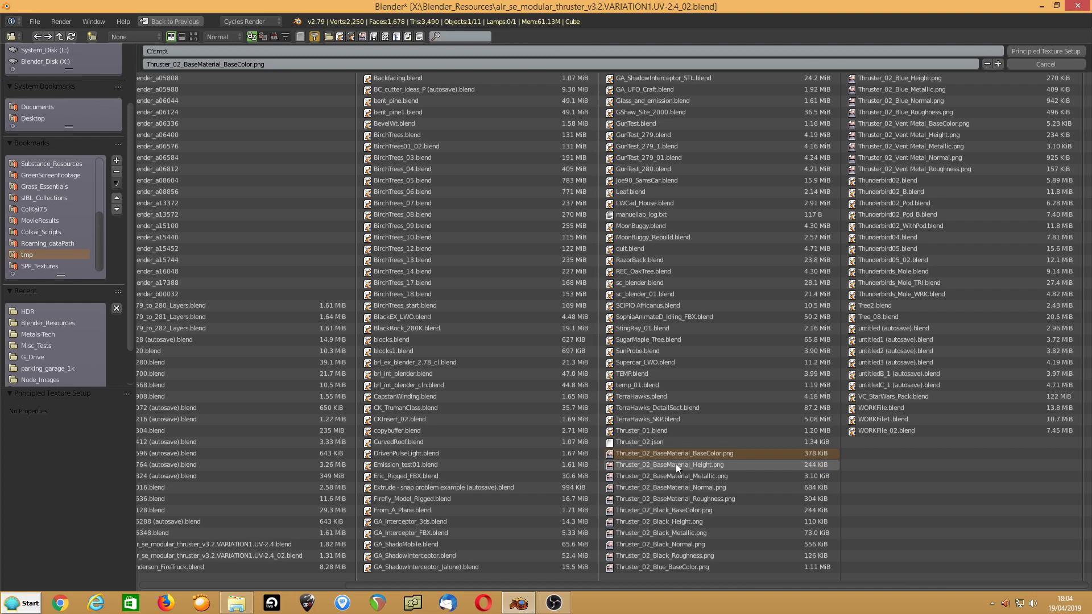
drag(677, 464, 692, 498)
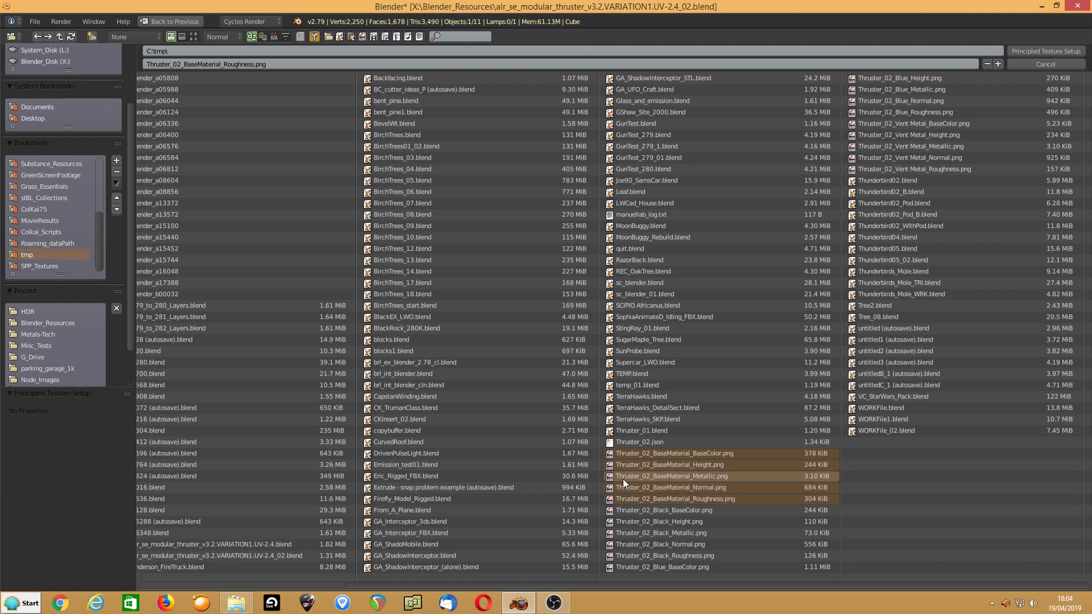
click(1047, 51)
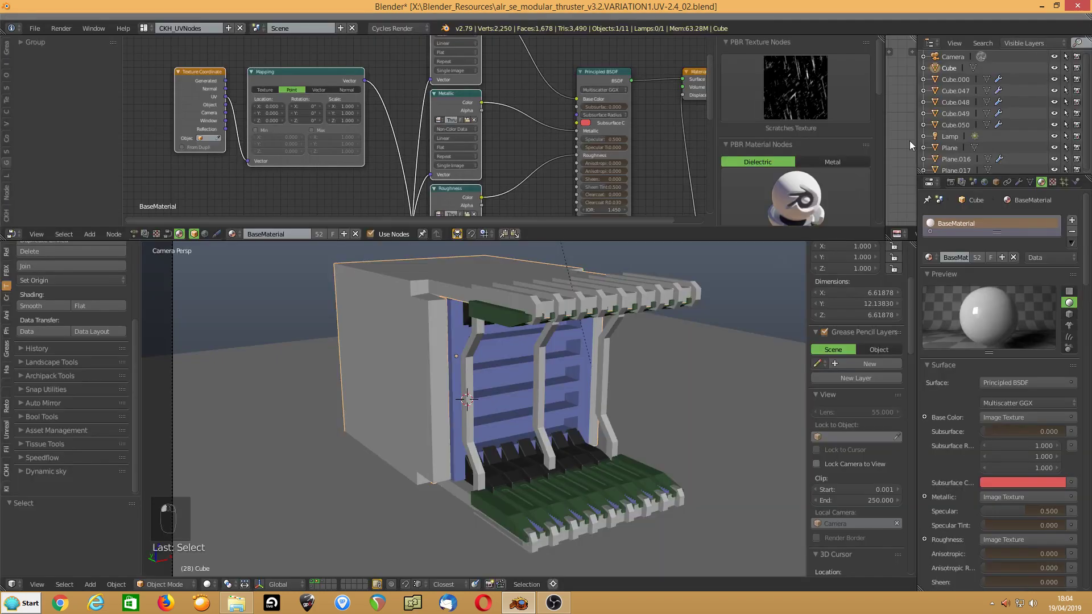
Examine the texture nodes added to BaseMaterial, preview the textured thruster in rendered shading and return to solid shading.
scroll(377, 193, down, 3)
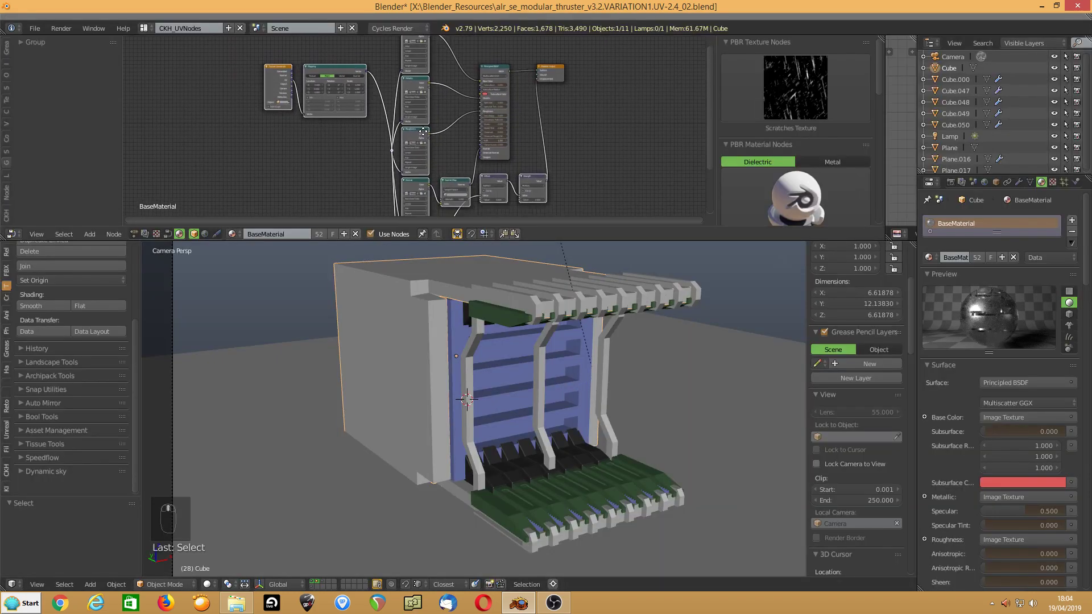
scroll(423, 132, up, 5)
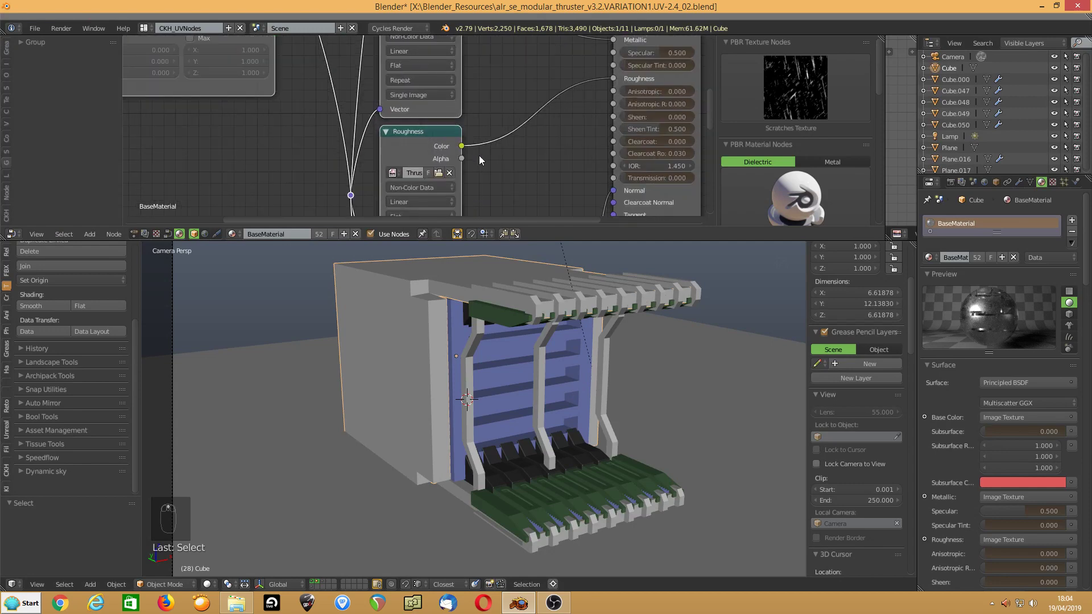
scroll(483, 159, down, 6)
middle_drag(483, 160, 491, 105)
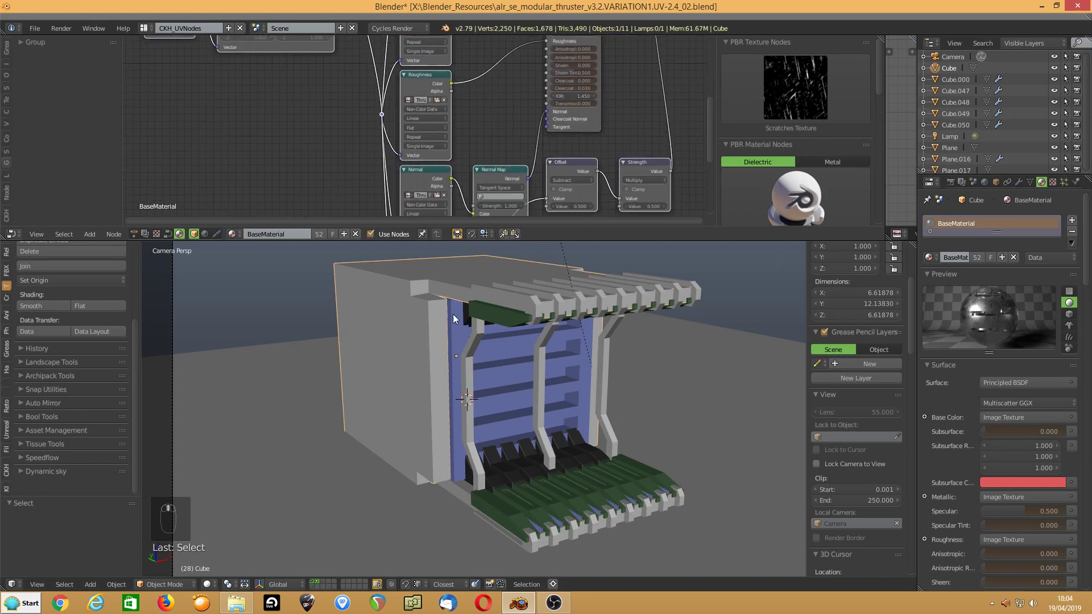
middle_drag(501, 171, 518, 152)
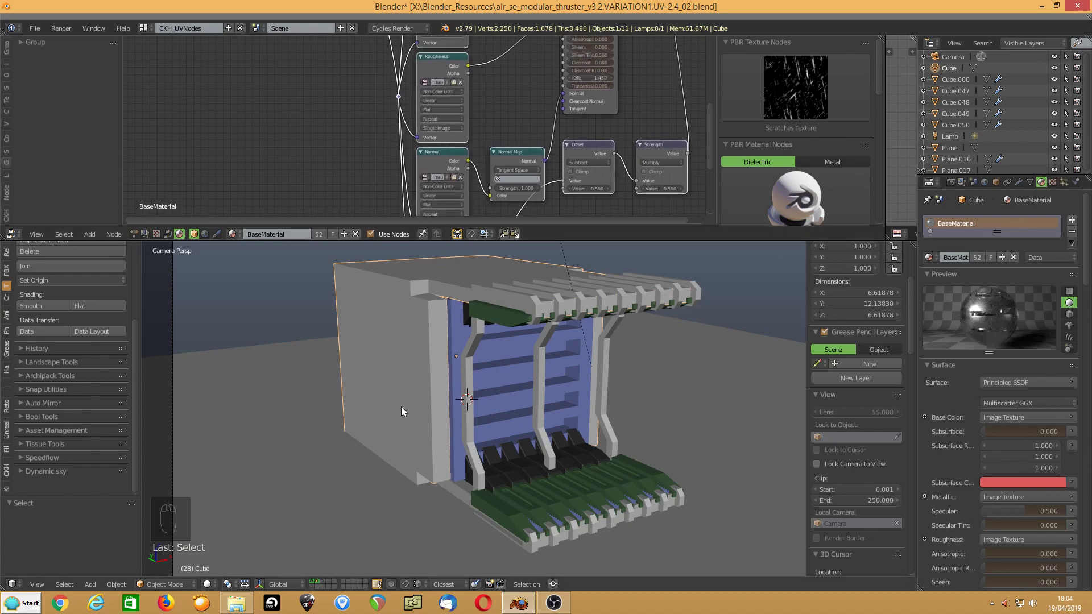
key(z)
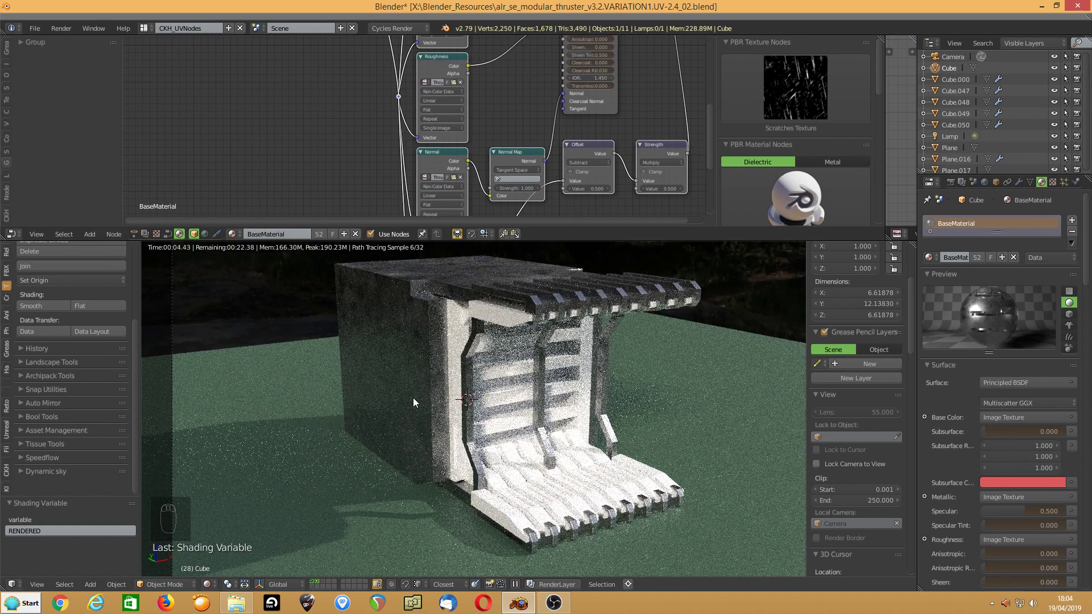
key(z)
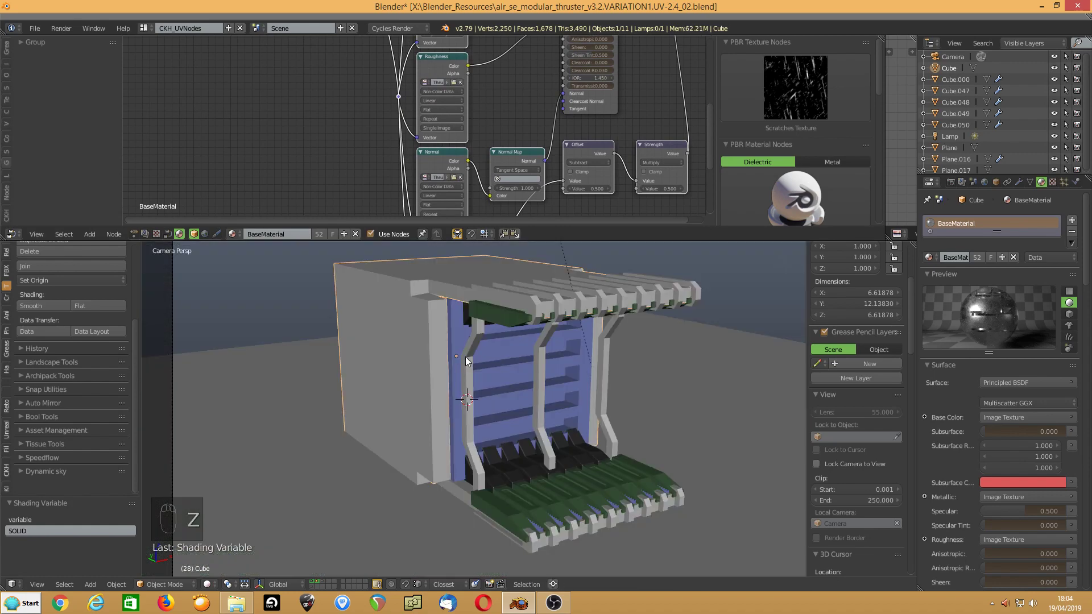
Select the blue back panel and apply the Thruster_02_Blue Height, Metallic, Normal and Roughness images to its Blue material with Principled Texture Setup.
right_click(456, 347)
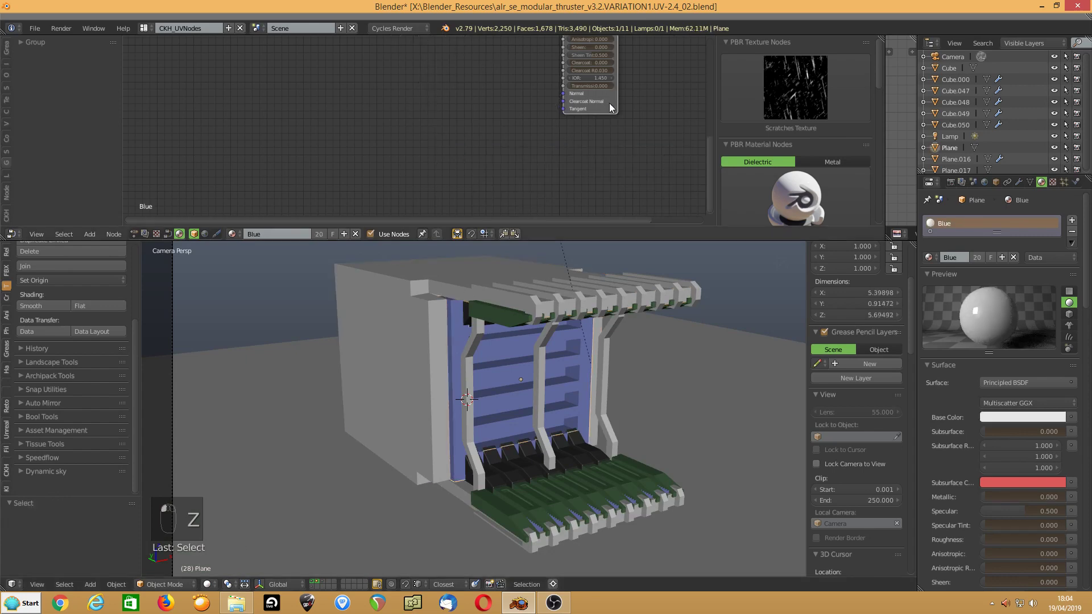
key(ctrl+shift+t)
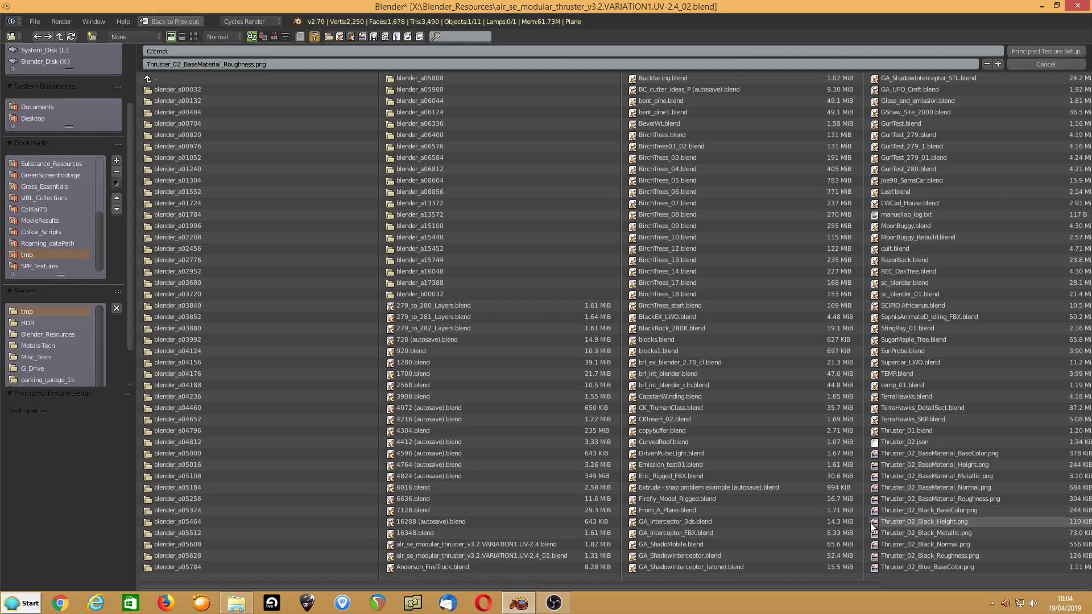
scroll(908, 510, right, 2)
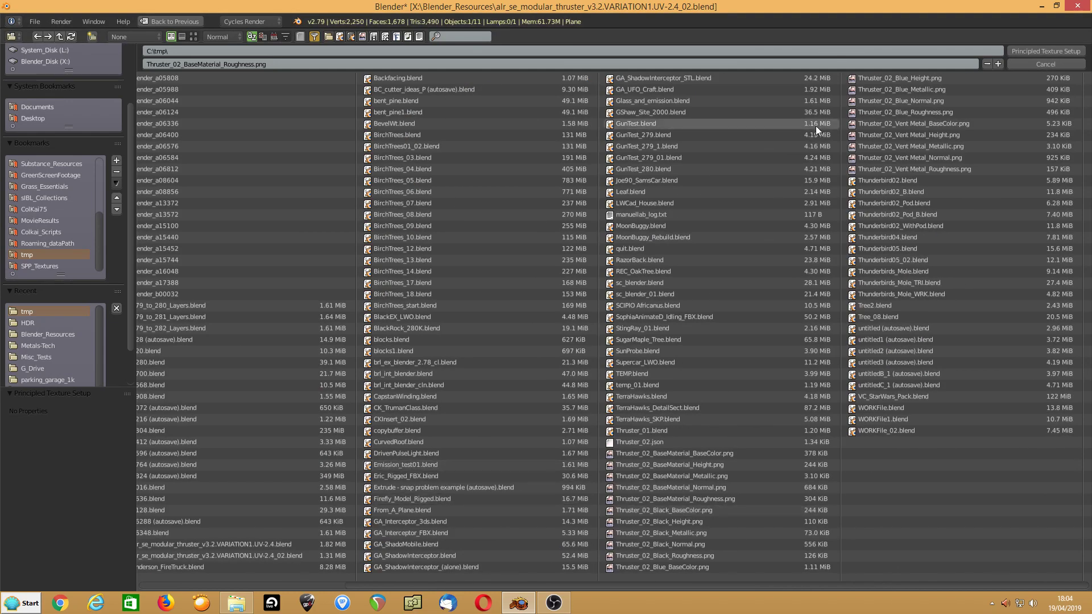
drag(866, 78, 910, 111)
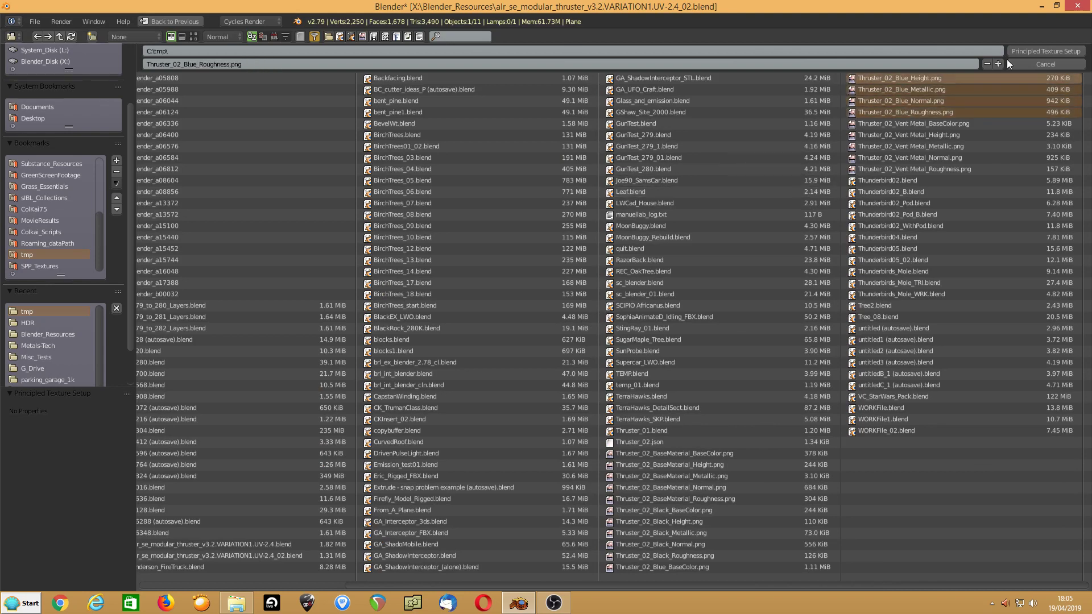
click(1048, 51)
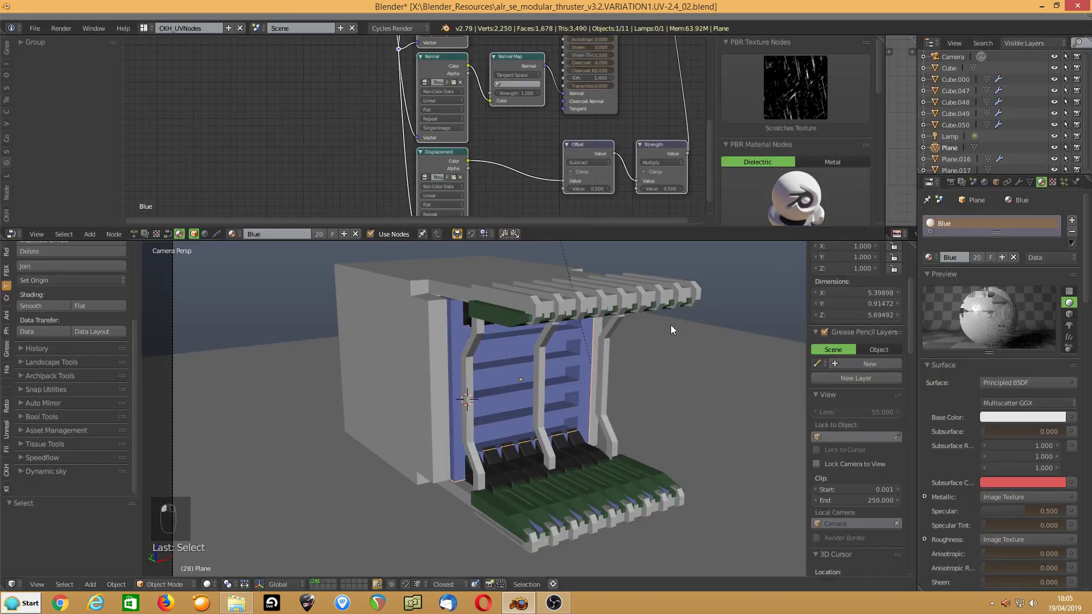
Apply the Thruster_02_Black Height, Metallic, Normal and Roughness images plus Thruster_02_Blue_BaseColor.png to the inner flaps' Black material with Principled Texture Setup.
right_click(569, 452)
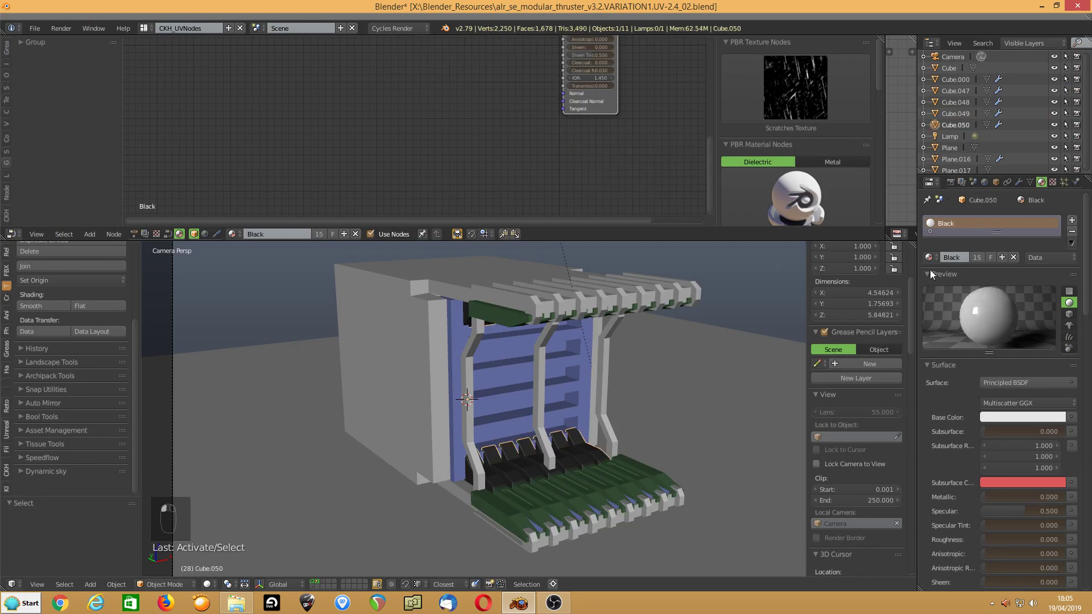
click(592, 107)
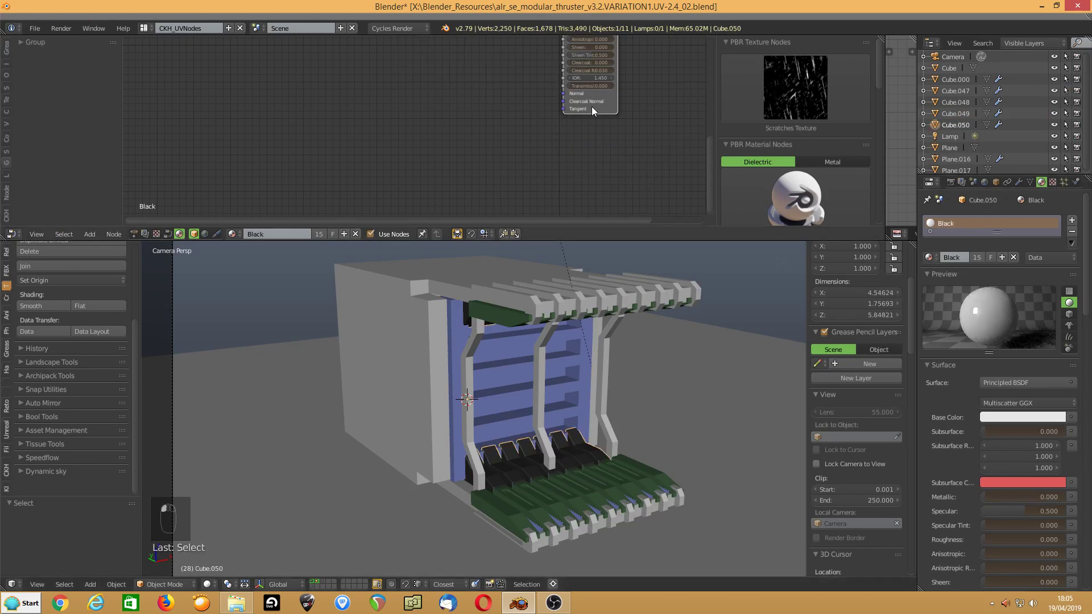
key(ctrl+shift+t)
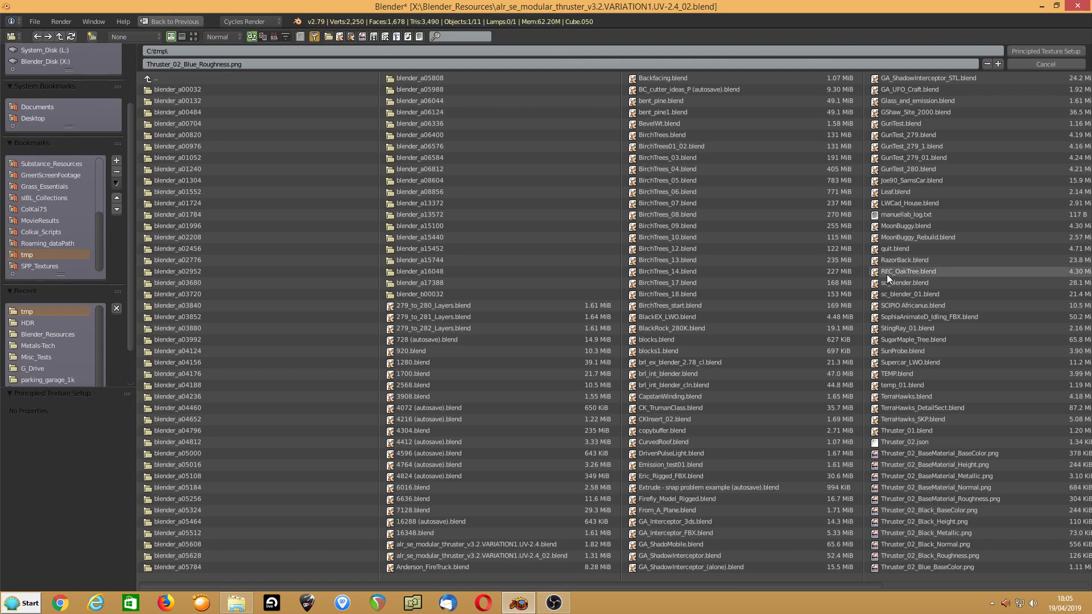
middle_drag(887, 274, 661, 271)
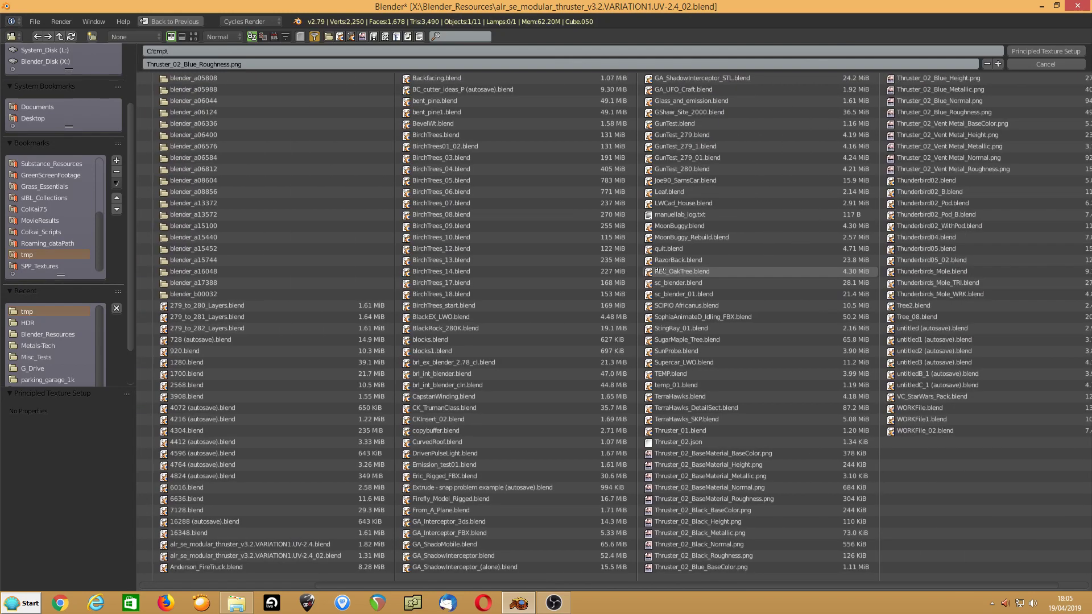
click(697, 521)
shift+click(701, 532)
shift+click(705, 544)
shift+click(710, 556)
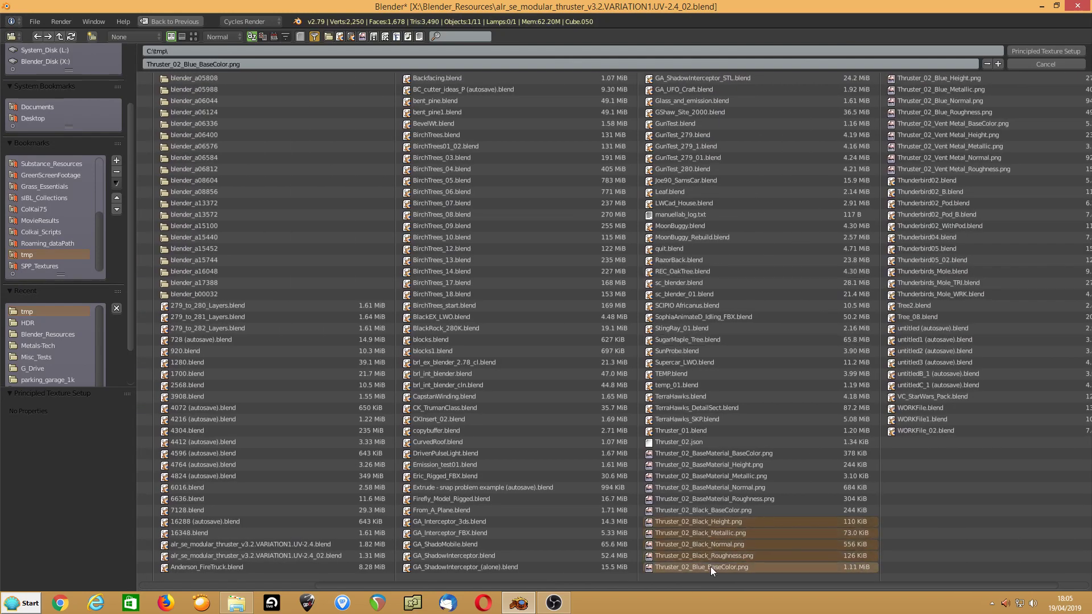
shift+click(711, 567)
click(1053, 51)
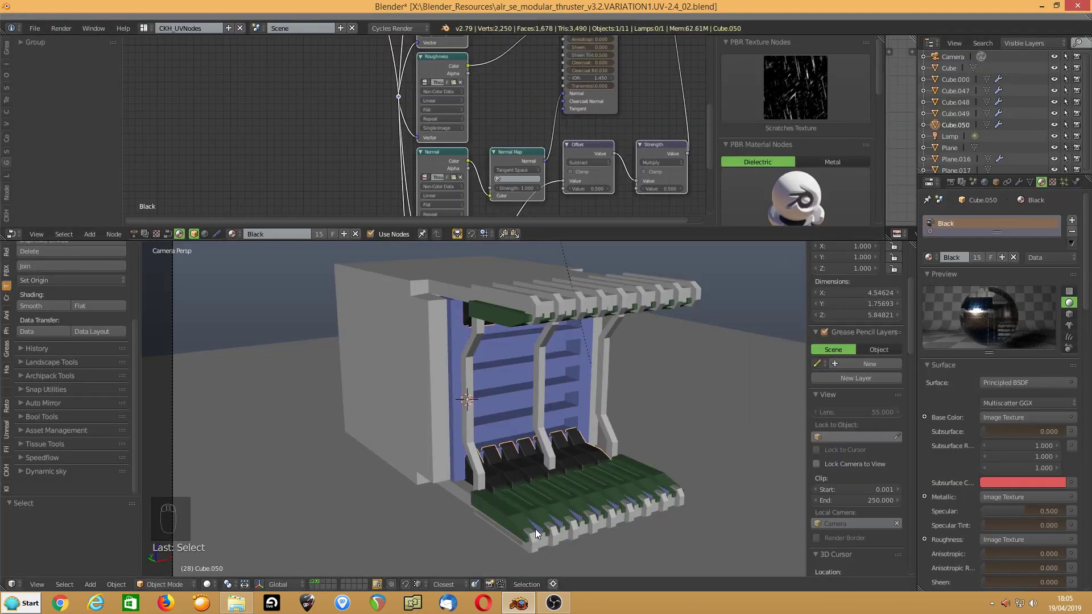
Apply the Thruster_02_Vent Metal BaseColor, Height, Metallic, Normal and Roughness images to the green flaps' material with Principled Texture Setup, and save over the blend file.
right_click(505, 522)
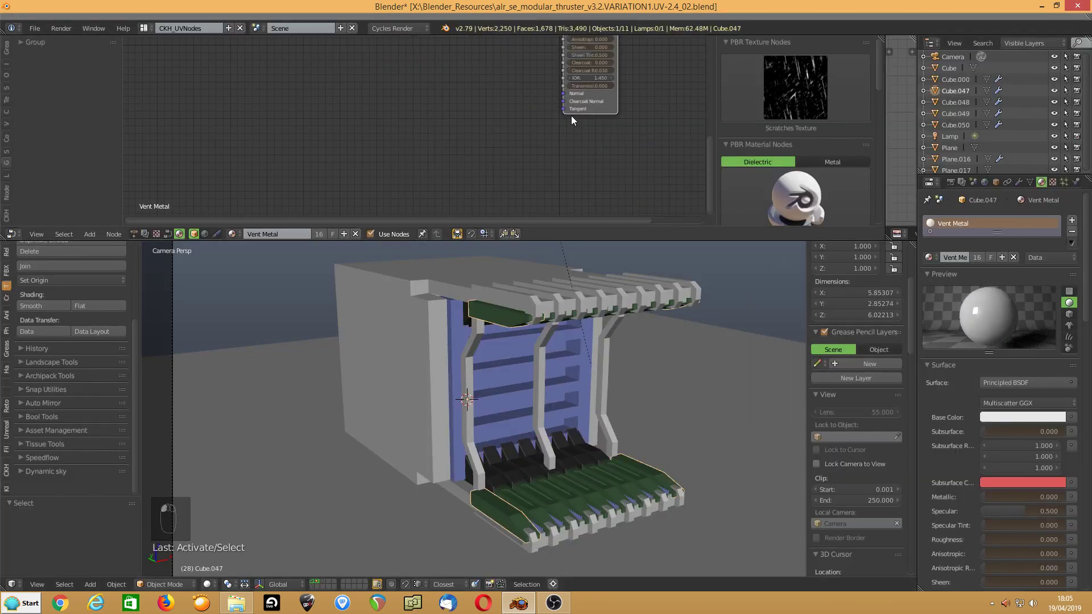
click(590, 108)
key(ctrl+shift+t)
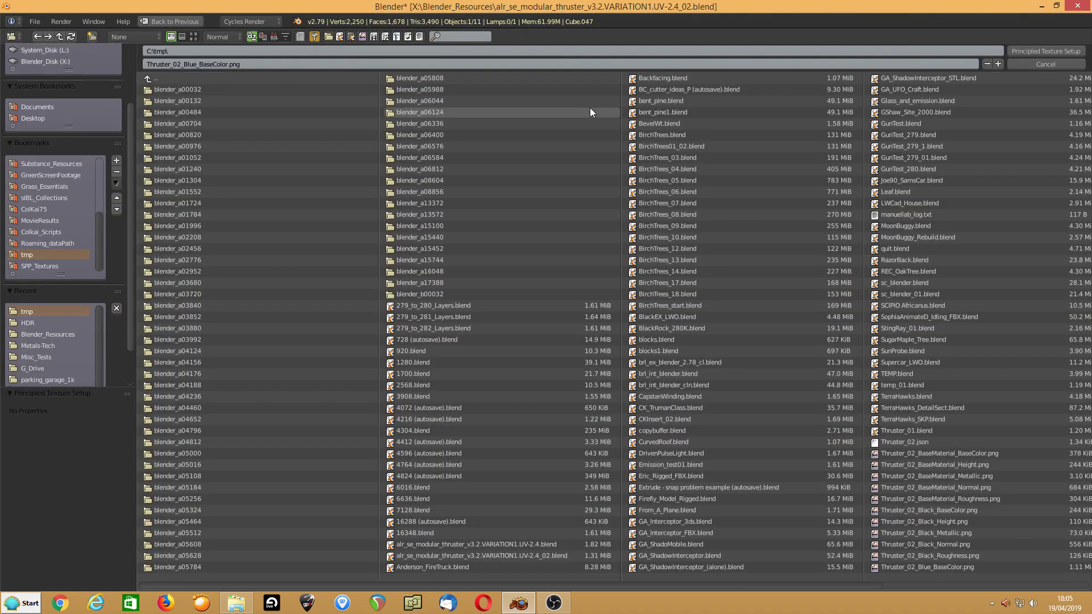
scroll(926, 248, down, 4)
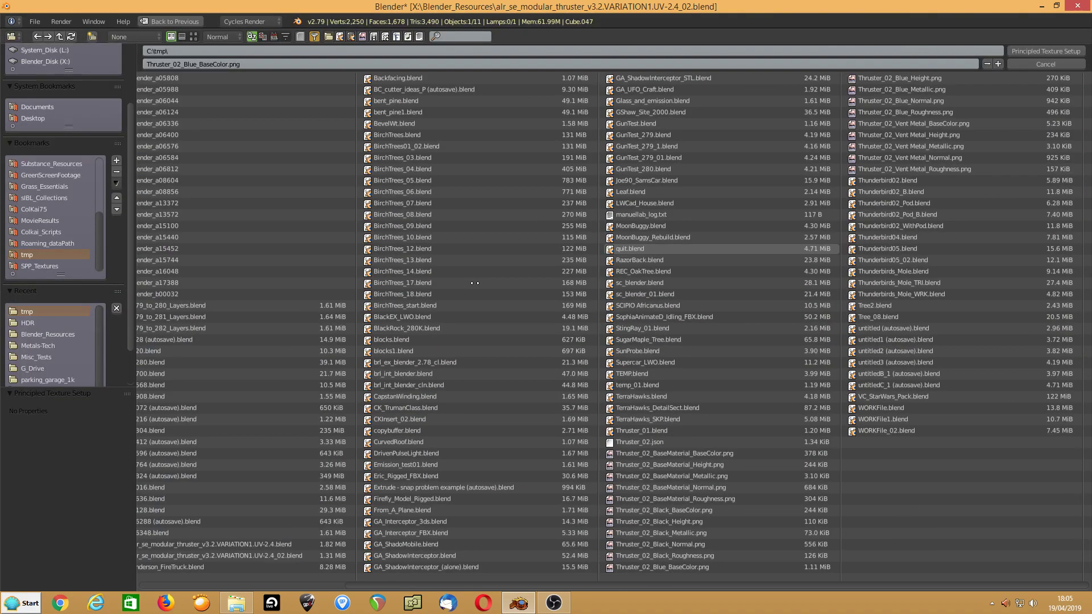
click(876, 166)
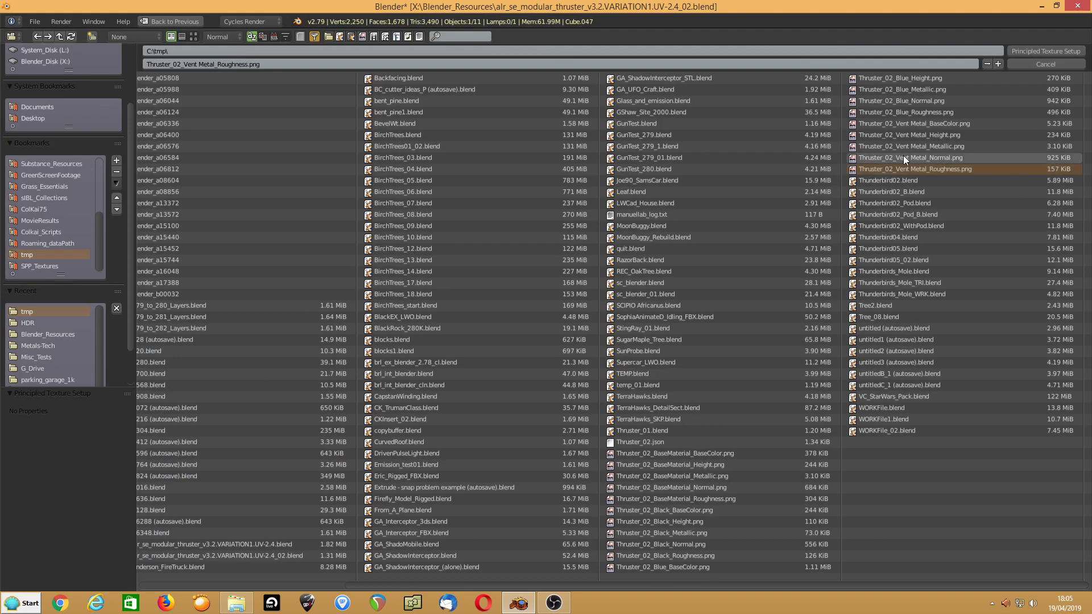
drag(903, 155, 903, 121)
click(1036, 50)
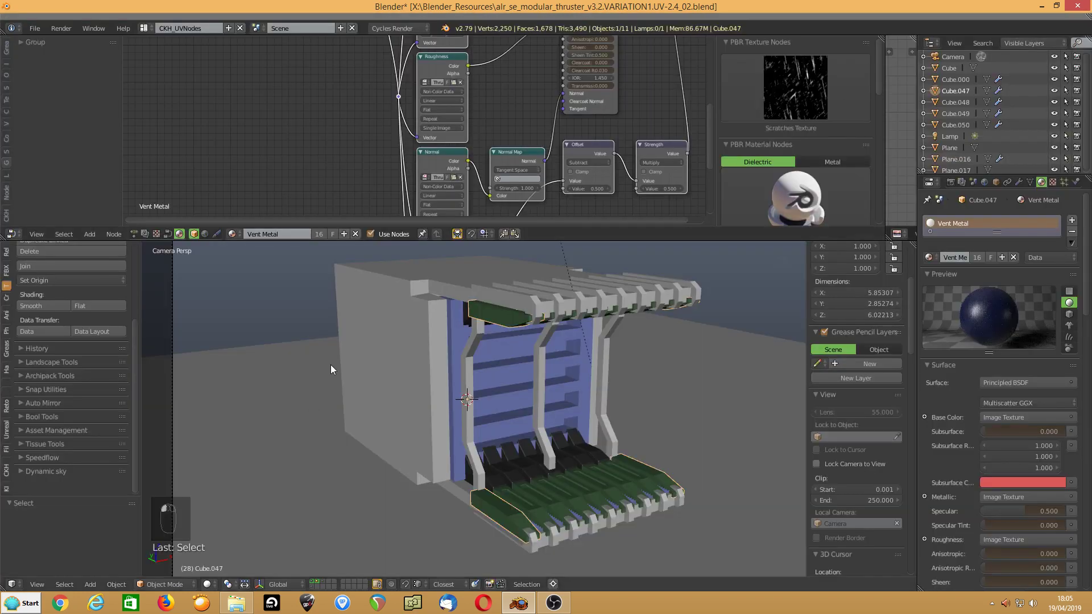
key(ctrl+w)
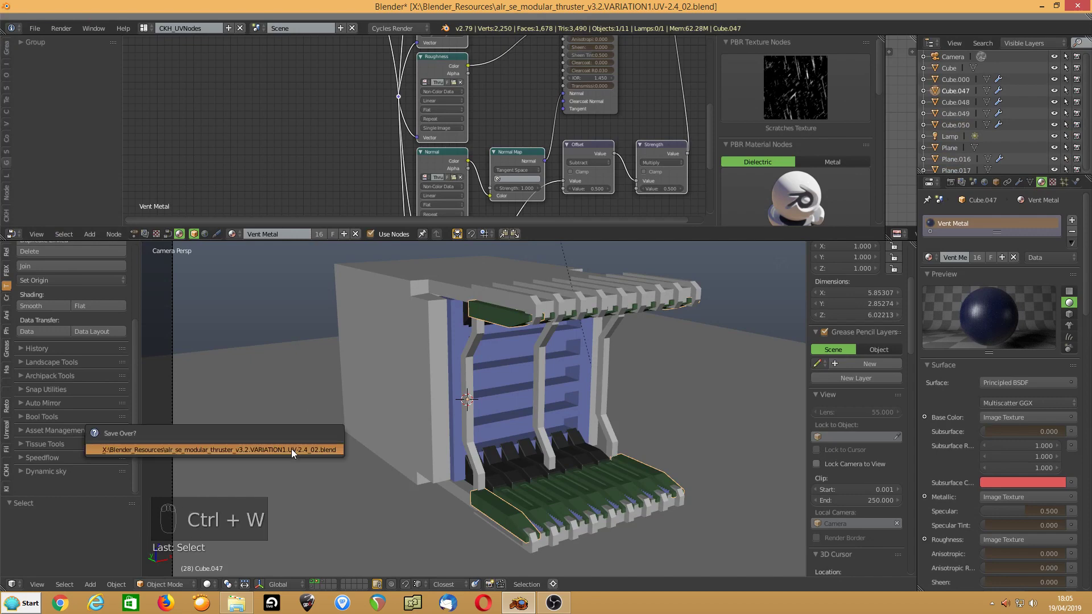
click(291, 449)
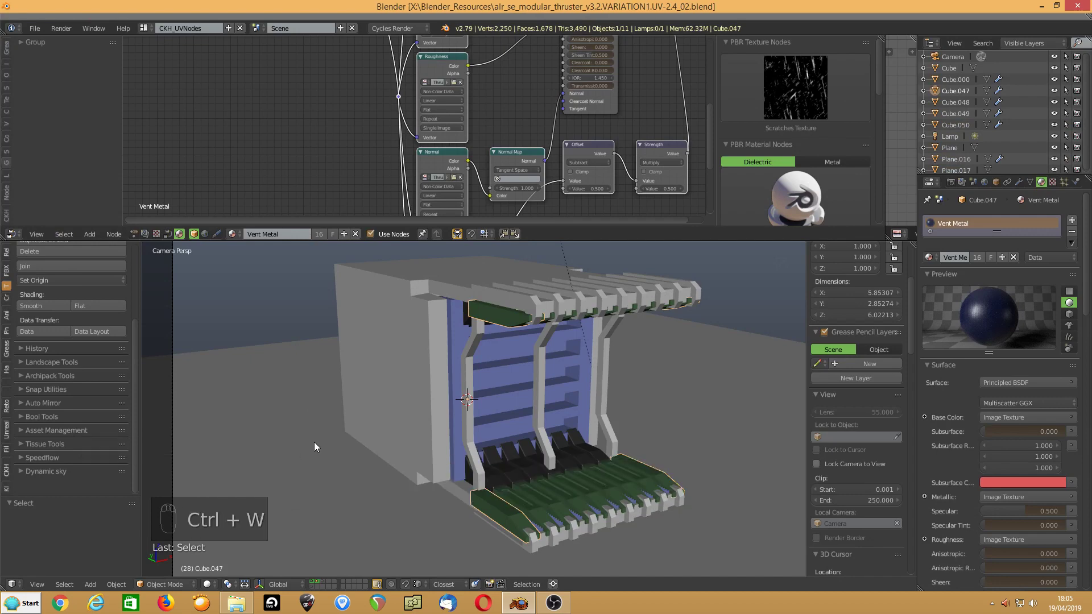
Preview the thruster in rendered shading, select the white back panel and widen the Metallic texture node of its Blue material.
key(z)
key(r)
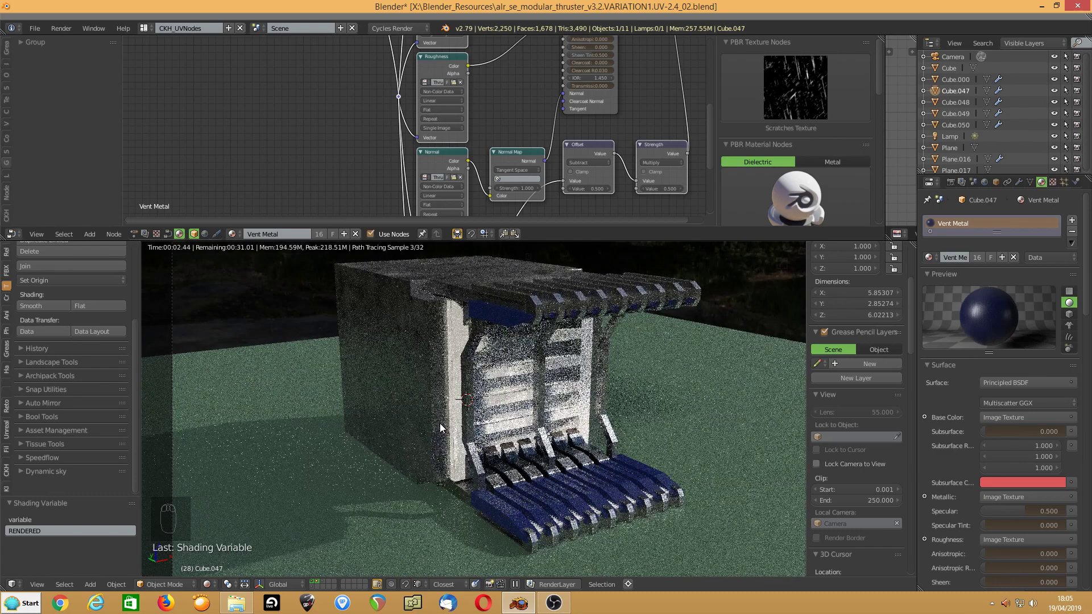
scroll(439, 423, up, 3)
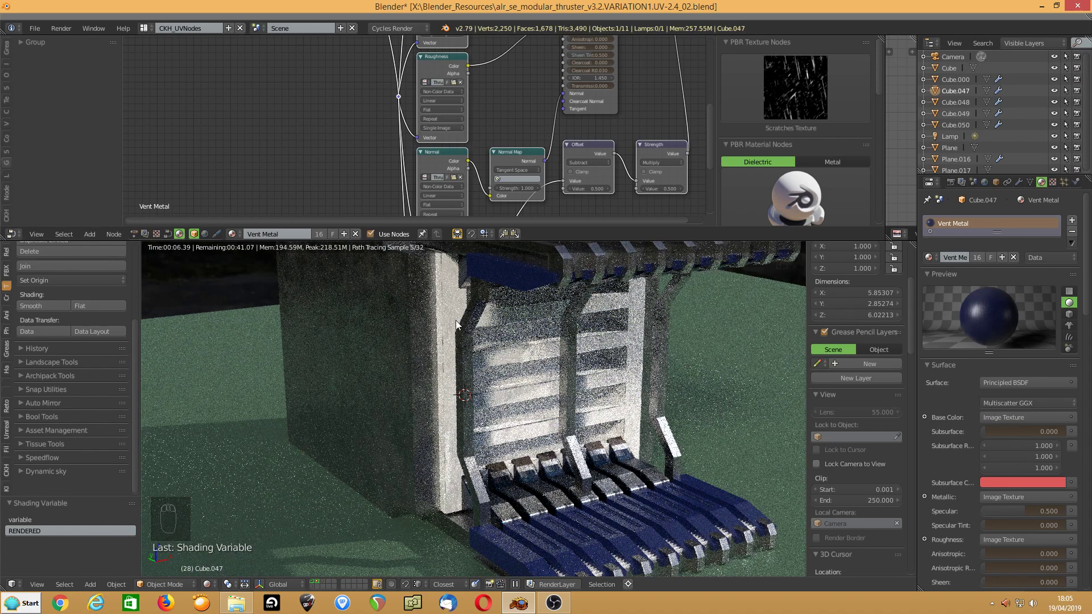
right_click(448, 334)
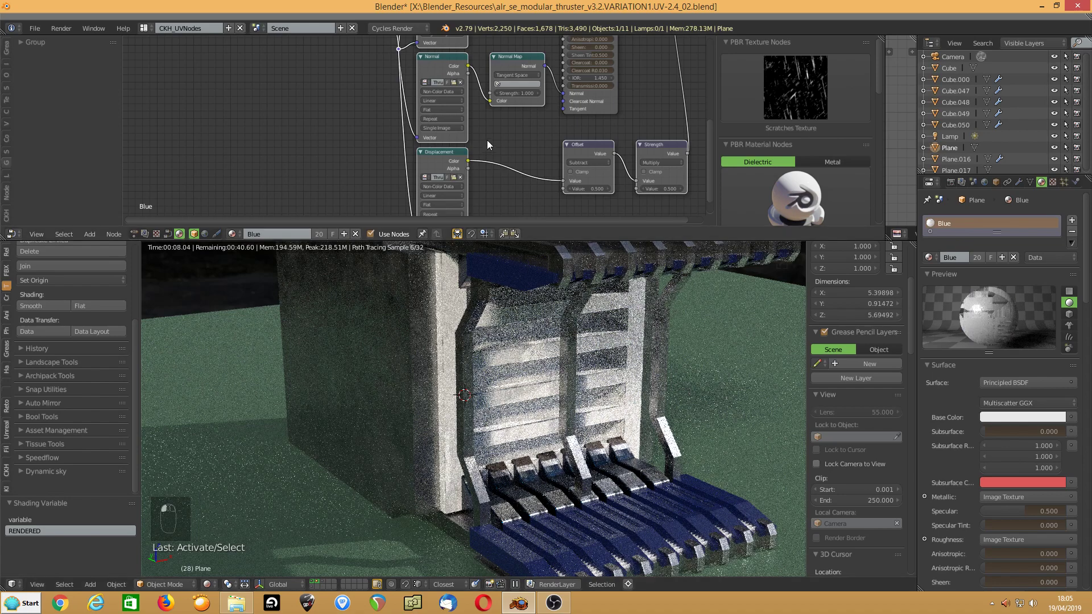
middle_drag(487, 140, 452, 132)
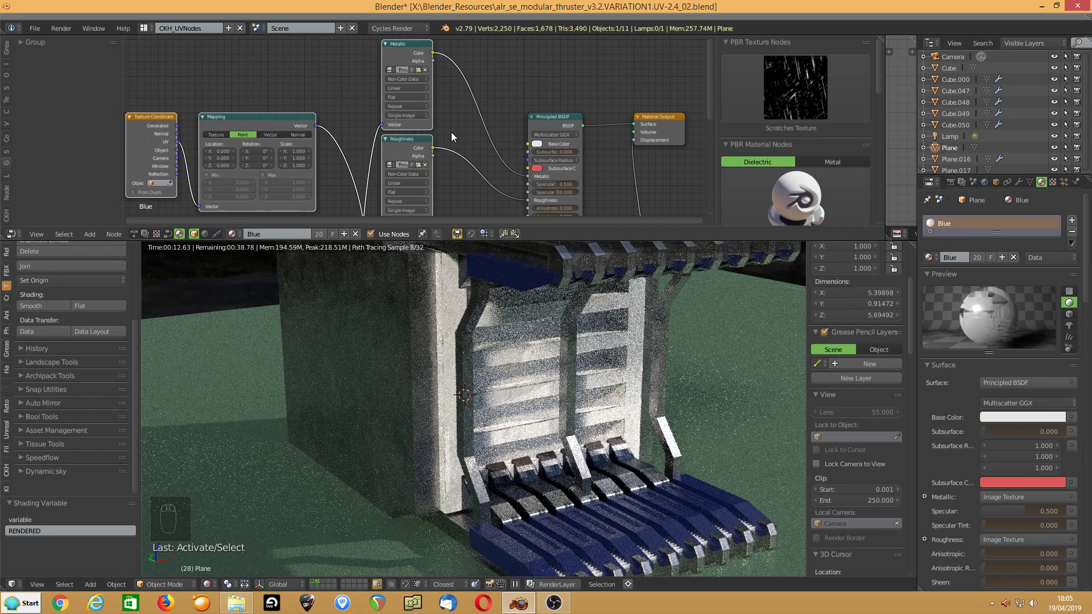
middle_drag(499, 100, 456, 136)
scroll(456, 135, up, 3)
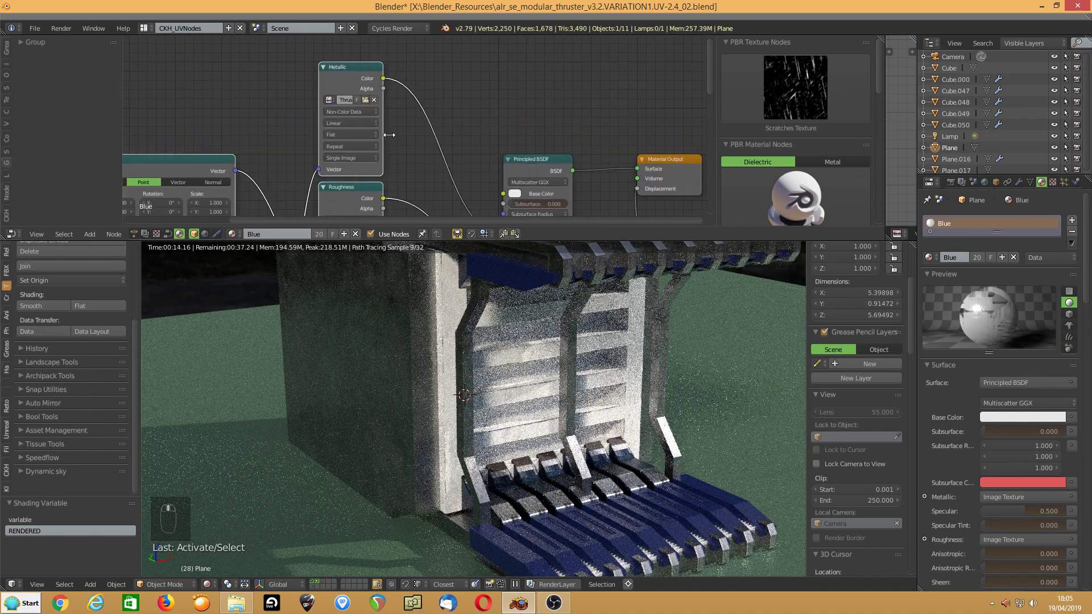
drag(383, 136, 441, 138)
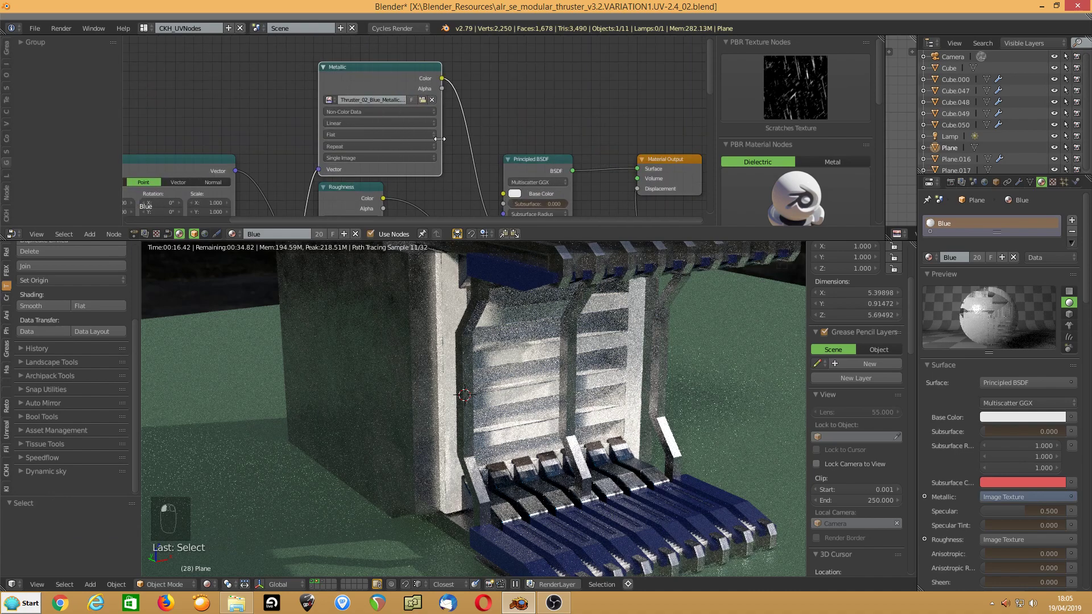
Preview the Blue material's Metallic, Roughness and Normal textures one after another on the back panel with the Emission Viewer.
ctrl+shift+click(371, 78)
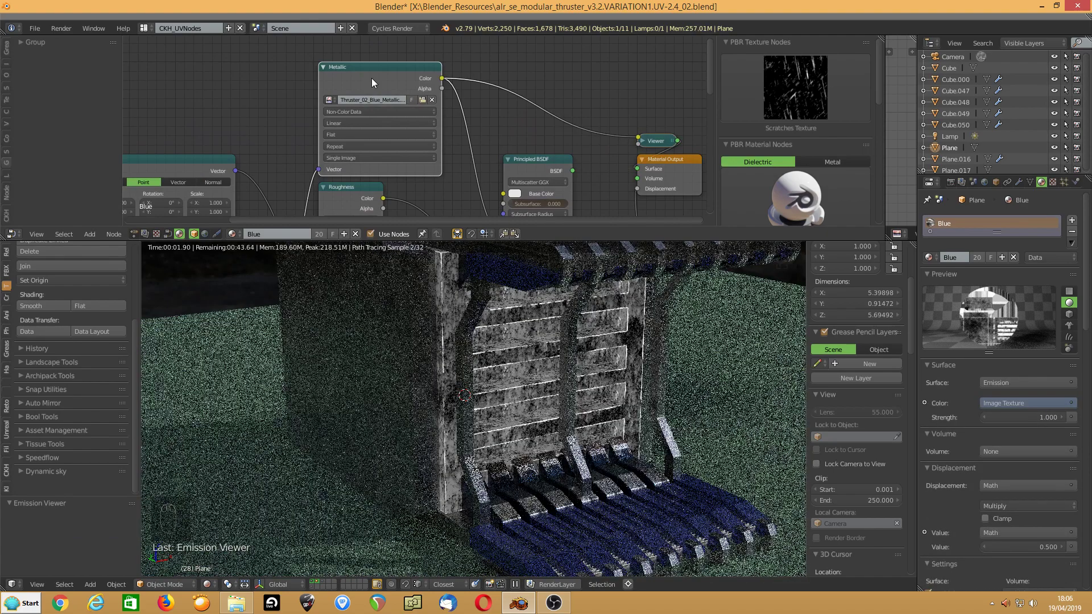
middle_drag(400, 157, 401, 178)
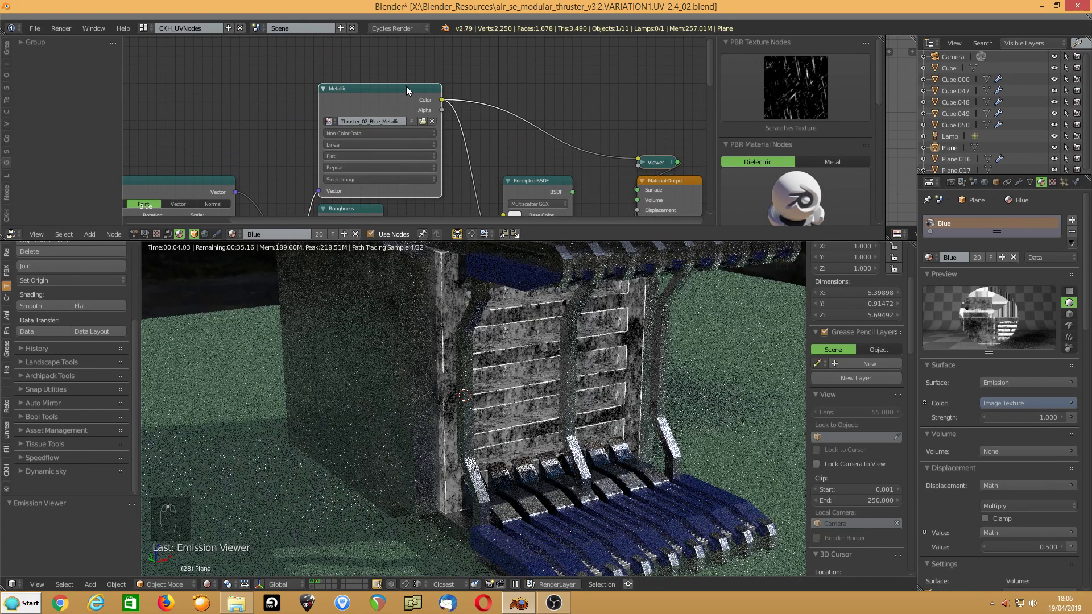
middle_drag(393, 122, 406, 220)
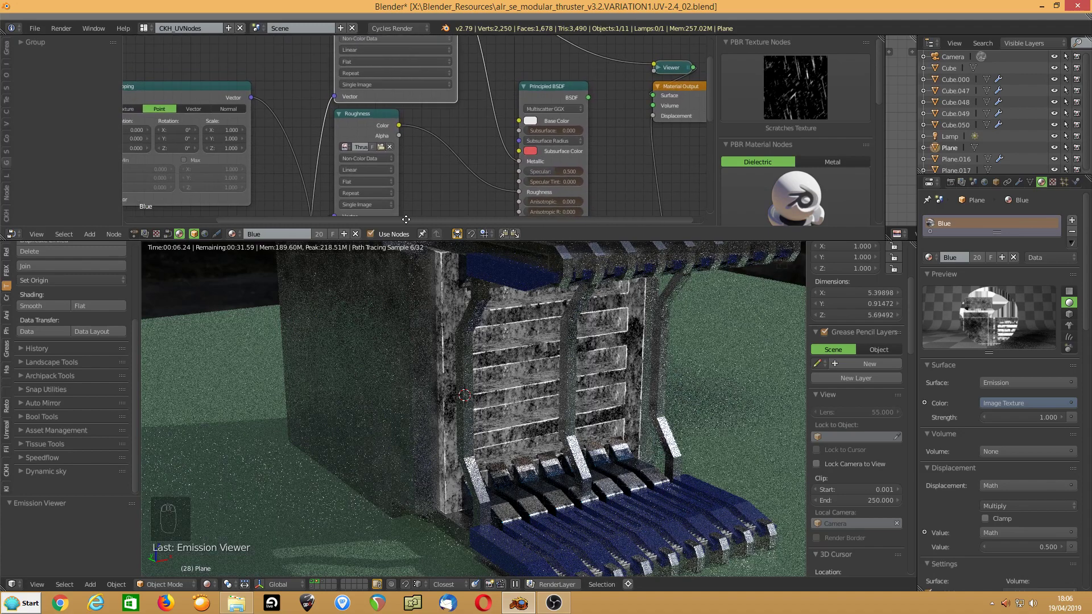
ctrl+shift+click(352, 117)
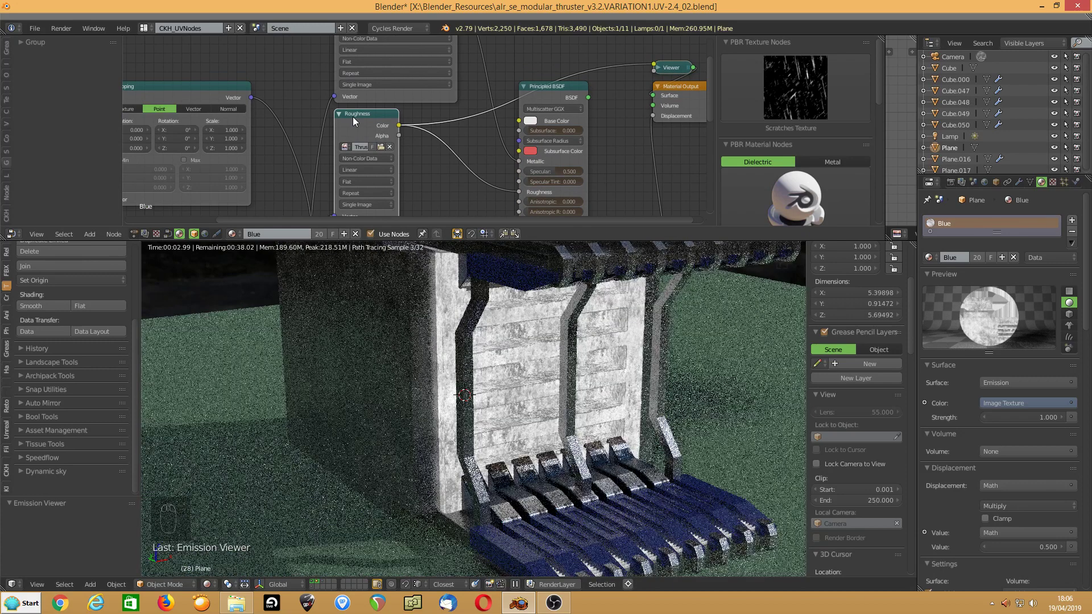
middle_drag(352, 188, 367, 88)
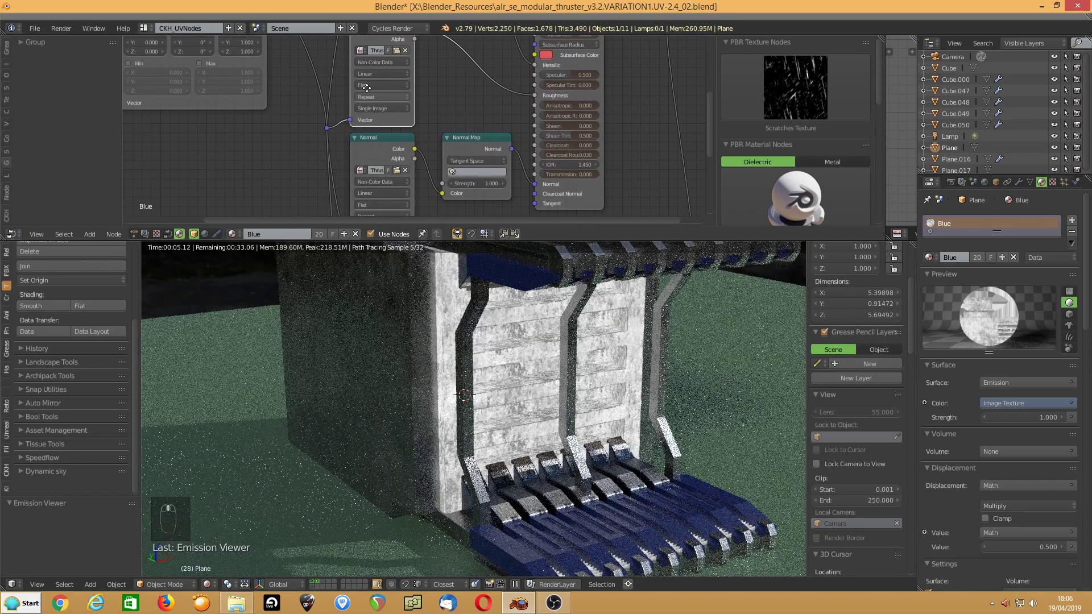
ctrl+shift+click(378, 152)
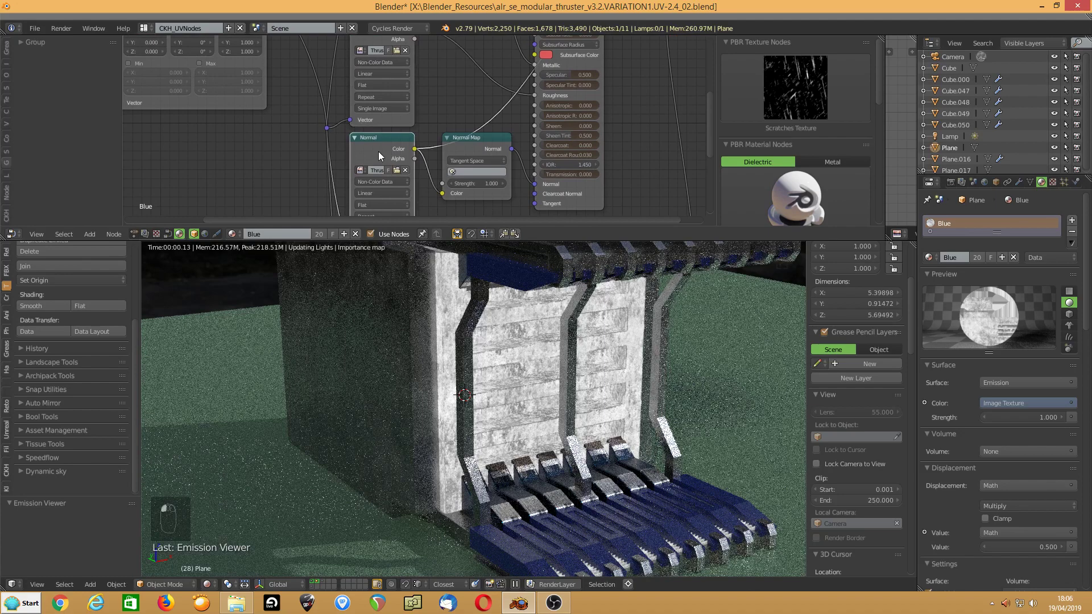
Add an Image Texture node to the Blue material and load Thruster_02_Blue_BaseColor.png from C:\tmp into it.
middle_drag(391, 60, 365, 224)
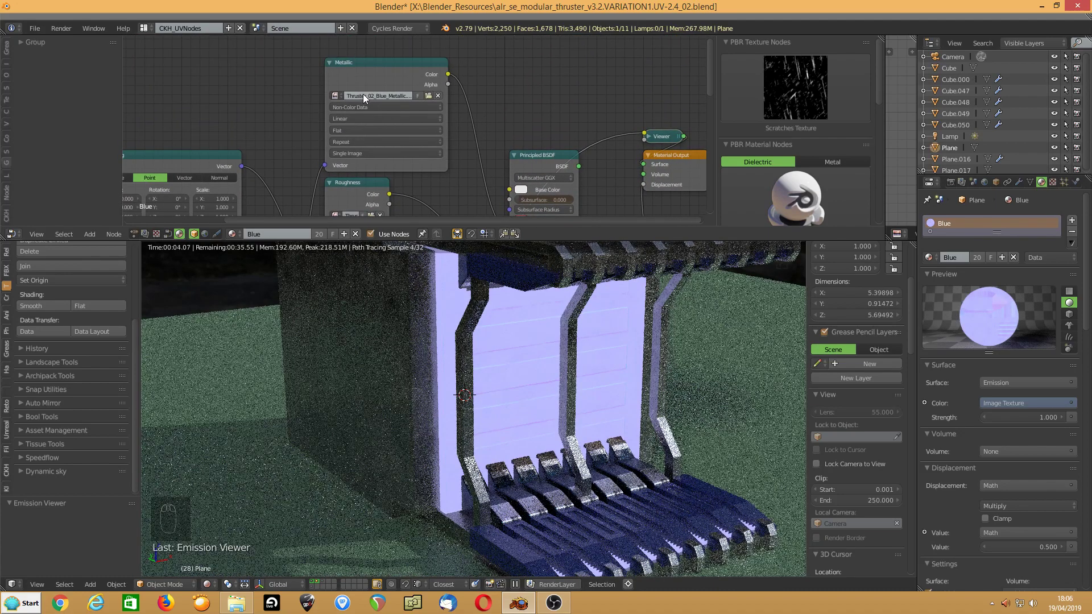
middle_drag(377, 91, 452, 89)
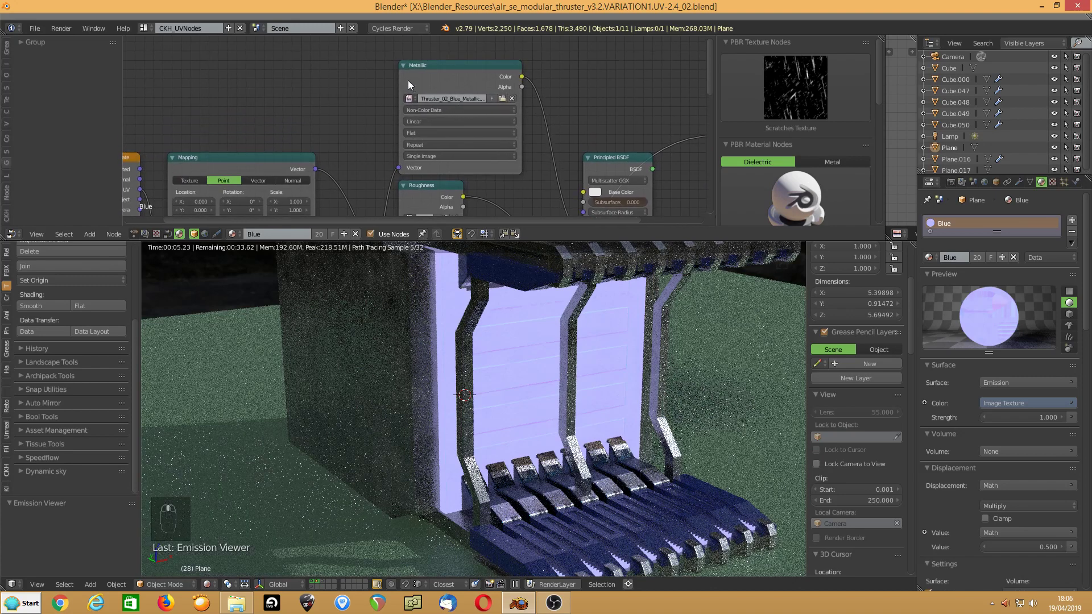
scroll(408, 80, down, 3)
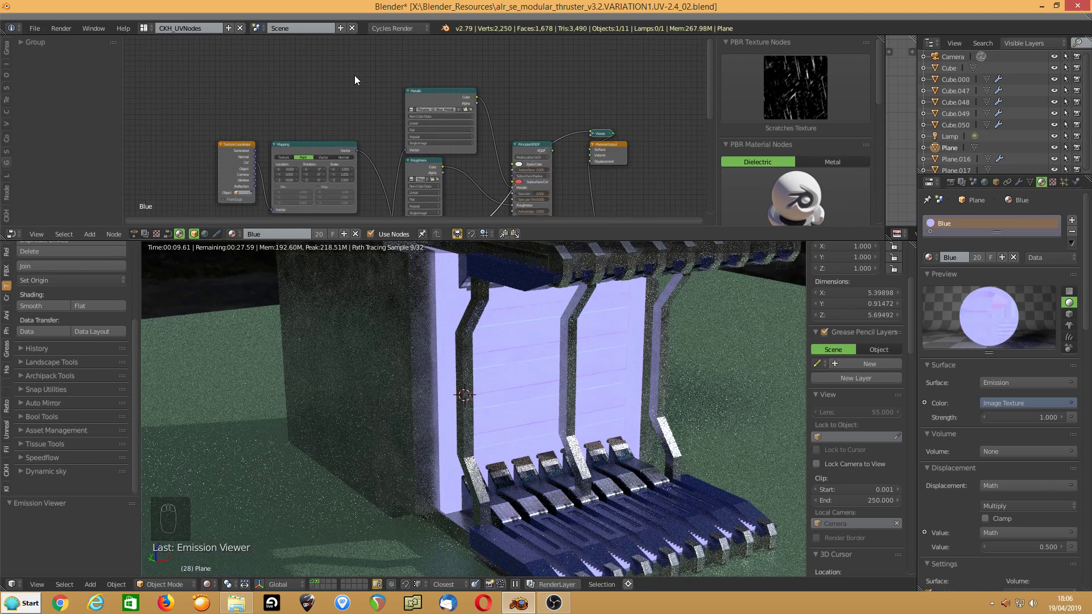
key(shift+a)
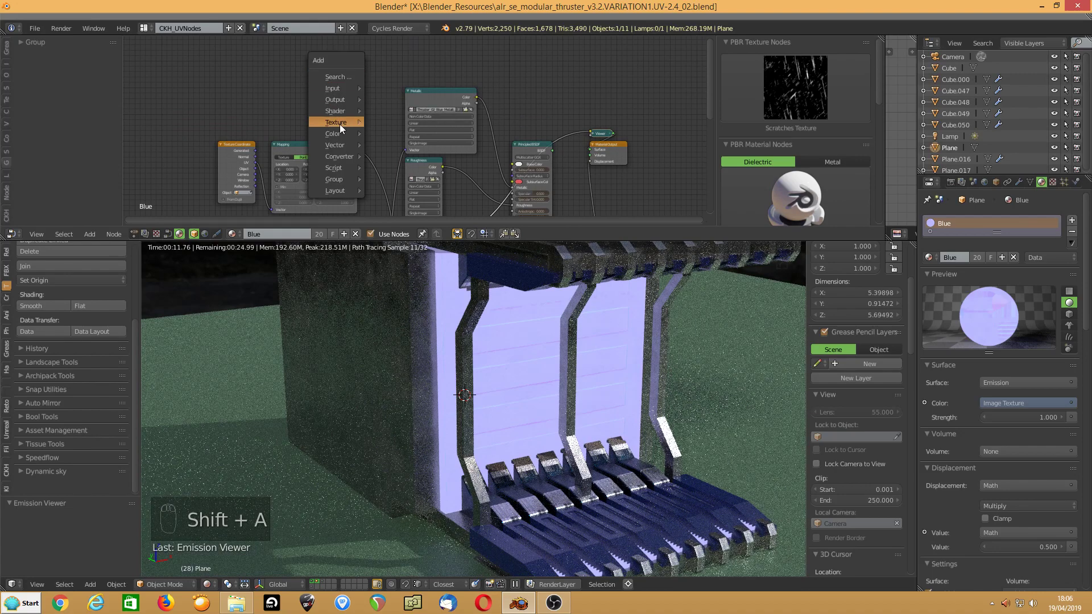
mouse_move(339, 123)
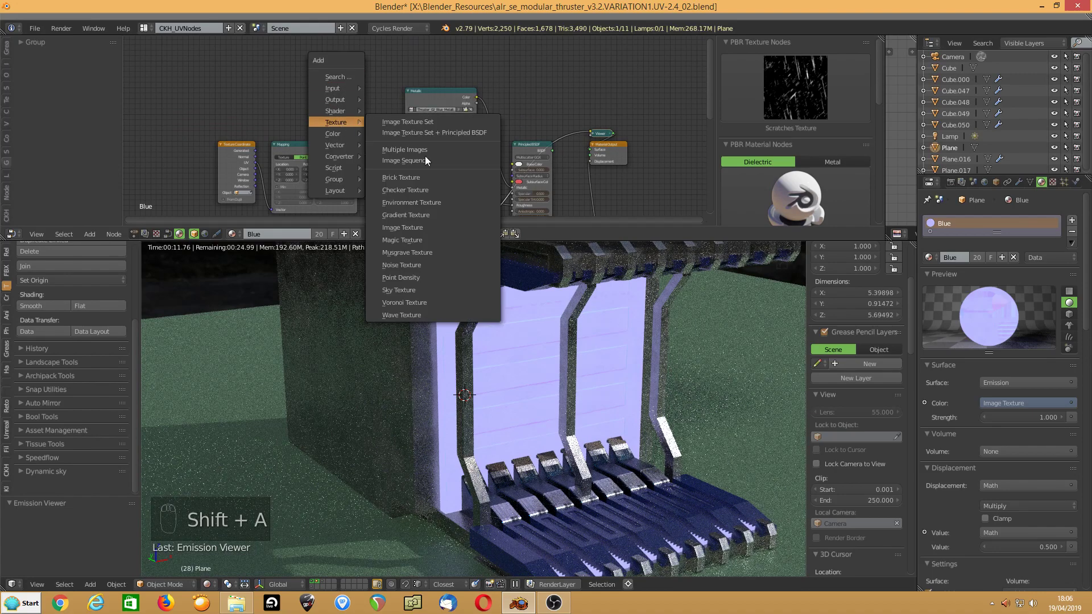
click(404, 227)
click(373, 81)
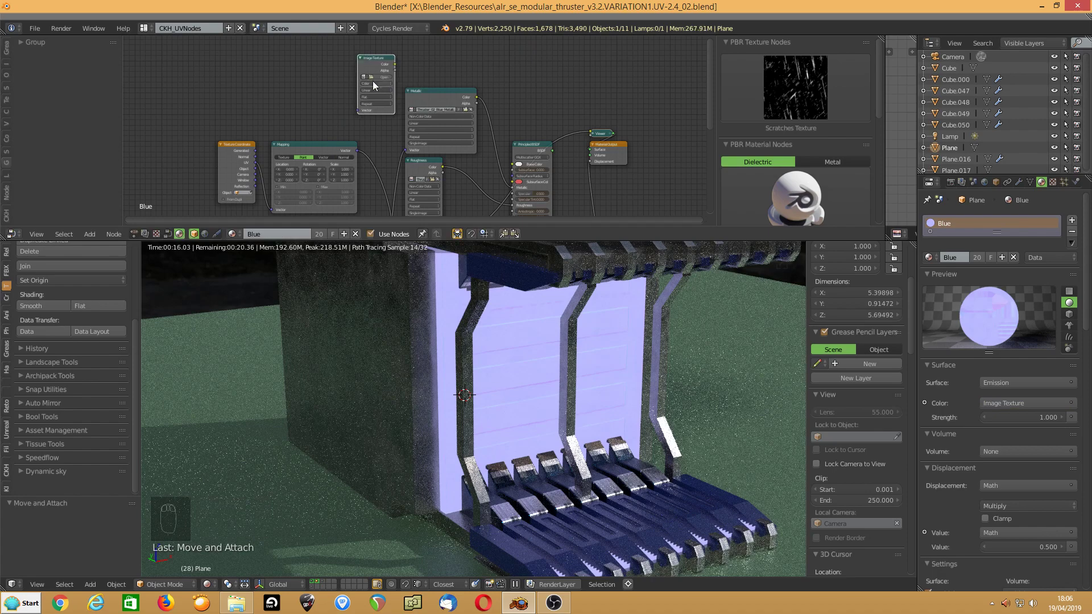
click(376, 77)
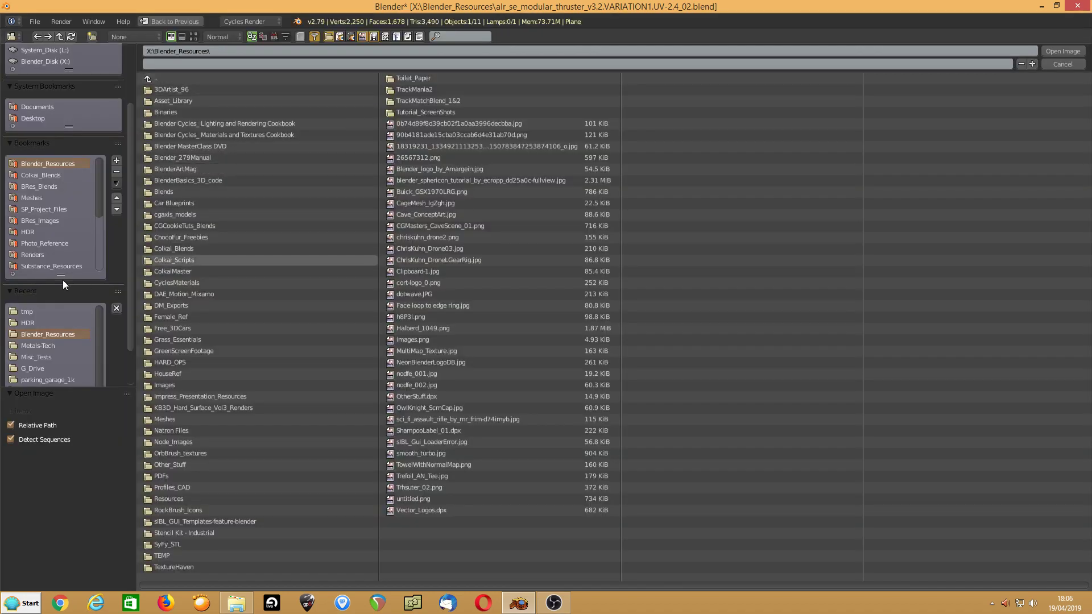
click(28, 312)
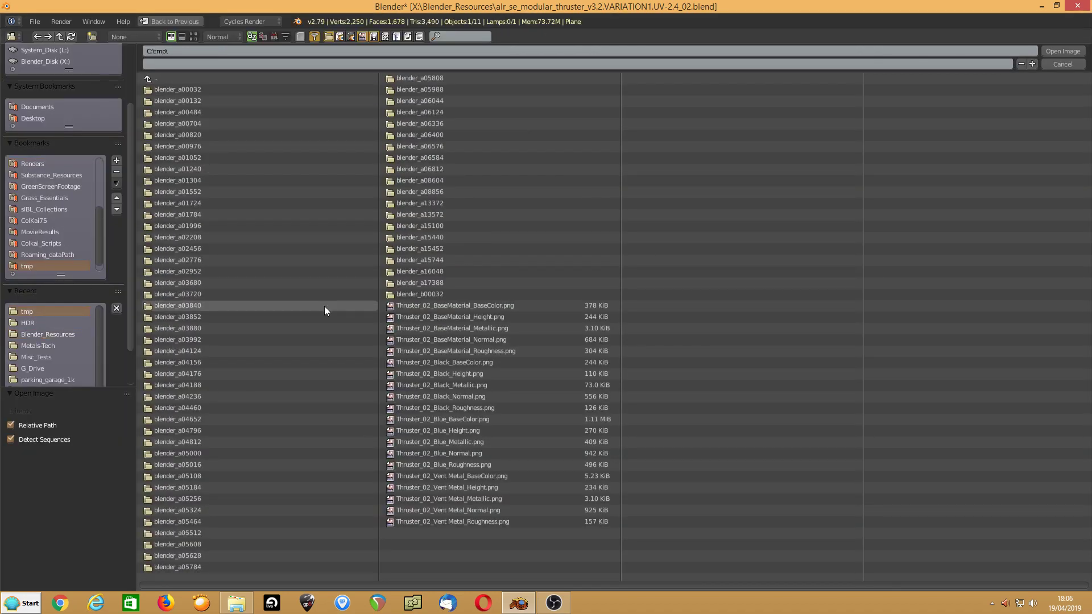
click(452, 307)
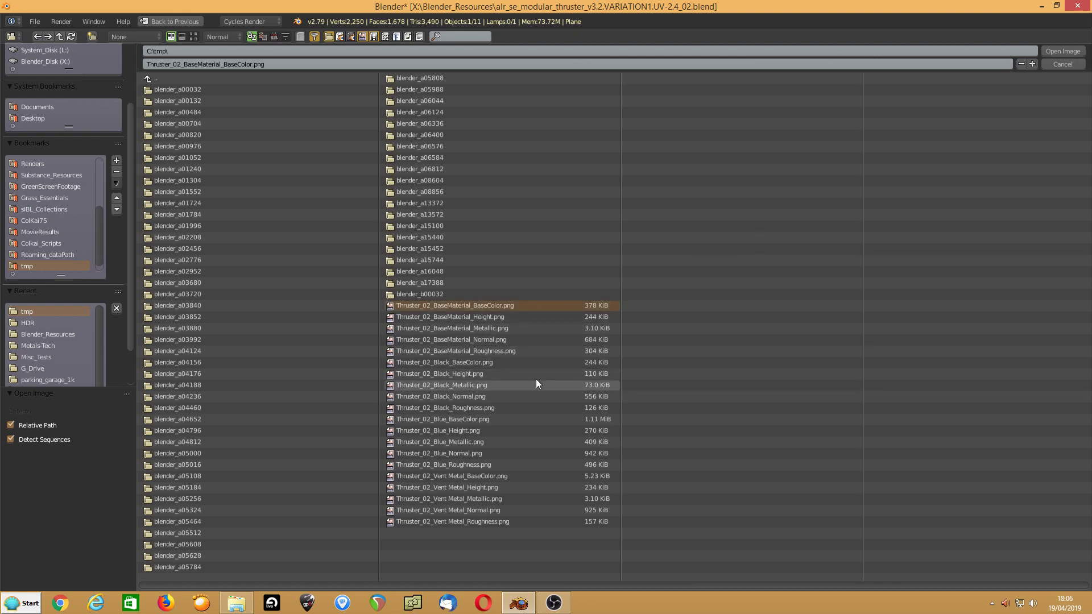
click(445, 420)
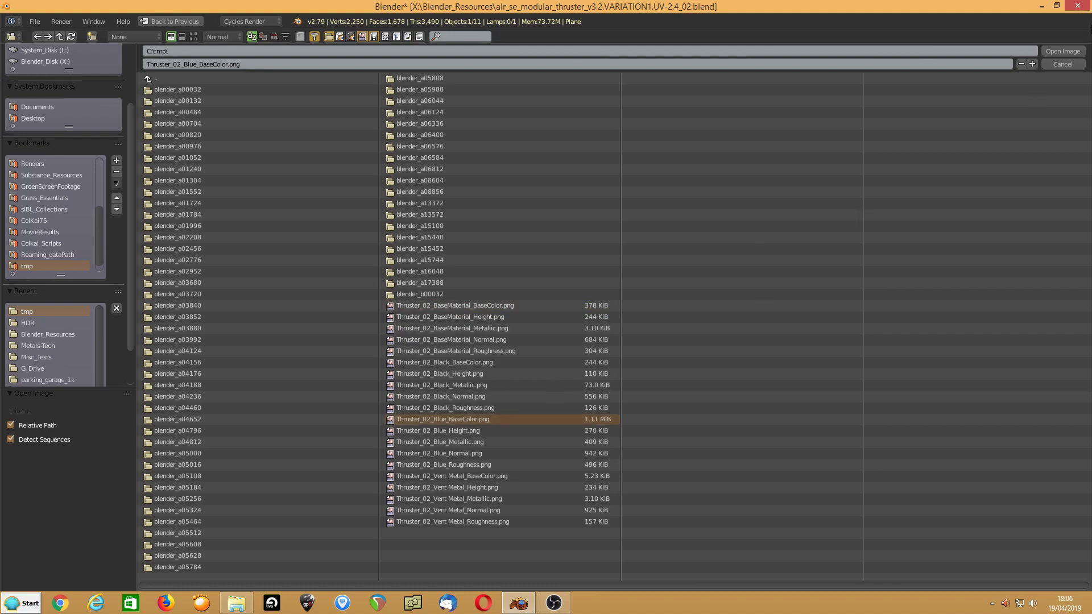
click(1059, 51)
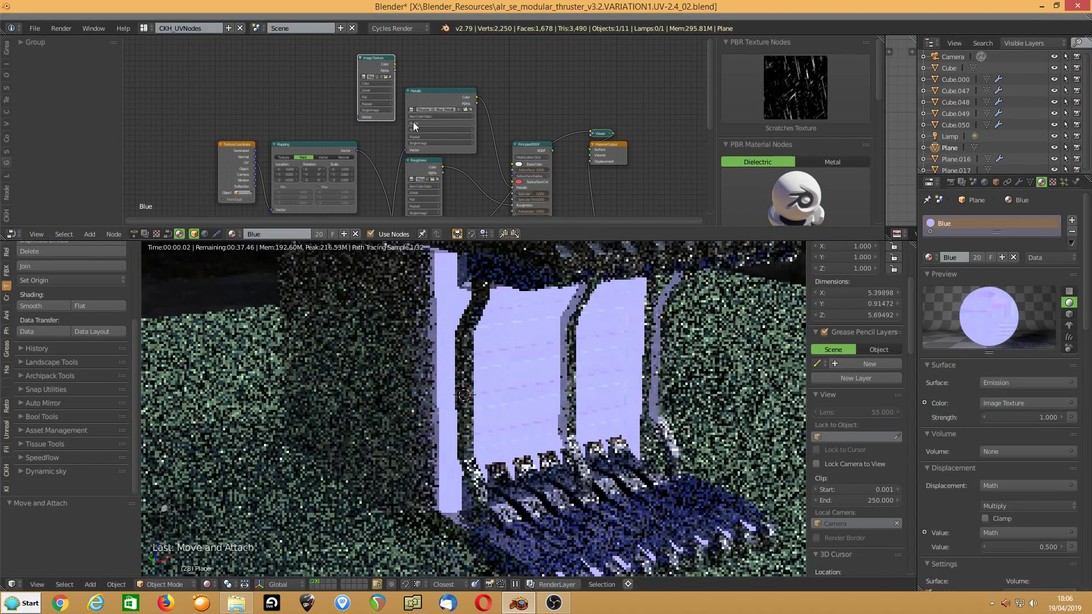
Link the Mapping vector into the new Image Texture, its Color into Base Color, and reconnect the Principled BSDF to the Material Output.
drag(356, 152, 358, 117)
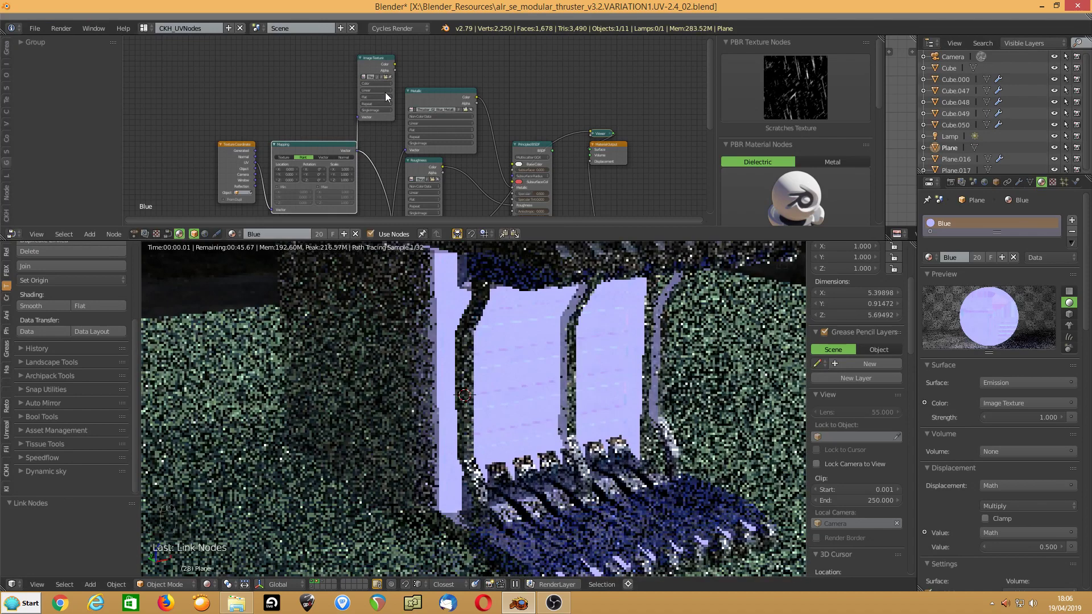
drag(456, 87, 517, 162)
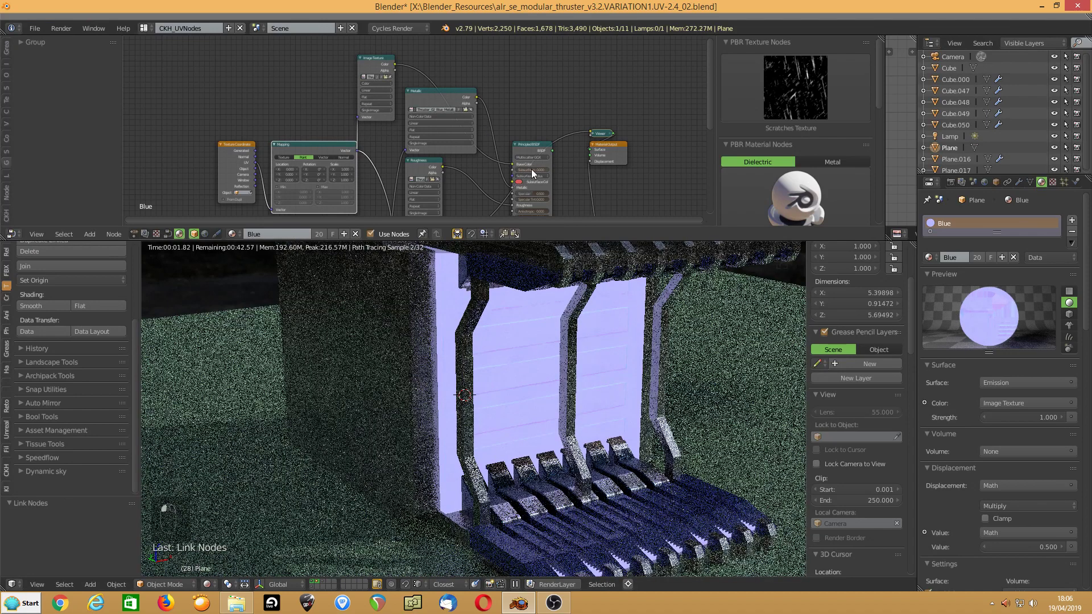
ctrl+shift+click(529, 147)
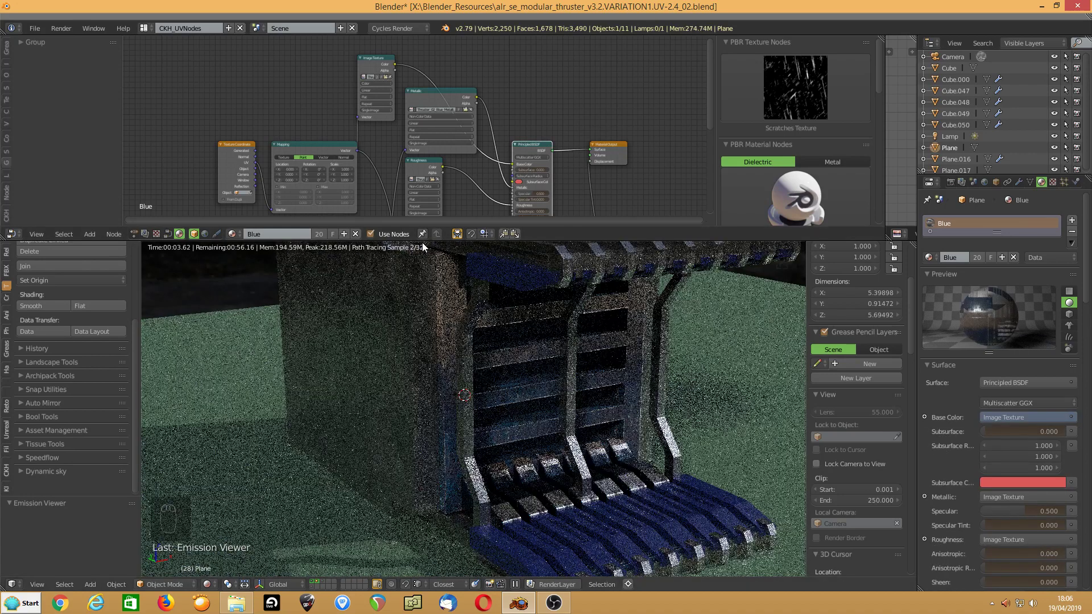
Enlarge the 3D viewport by shrinking the node editor, and frame the whole thruster within the camera view.
drag(422, 240, 421, 160)
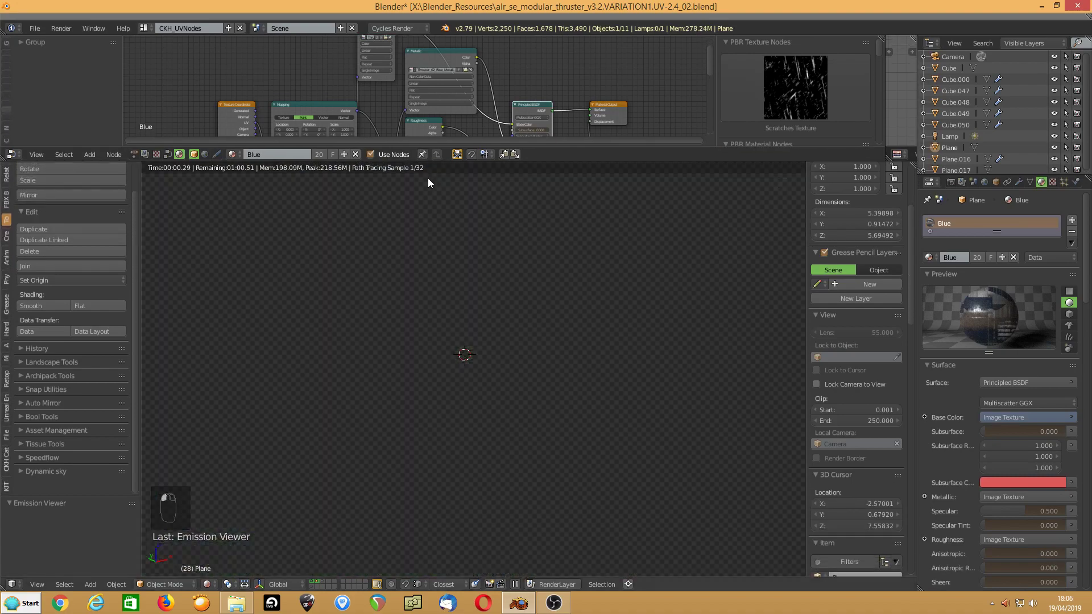
scroll(508, 289, down, 2)
scroll(509, 289, down, 2)
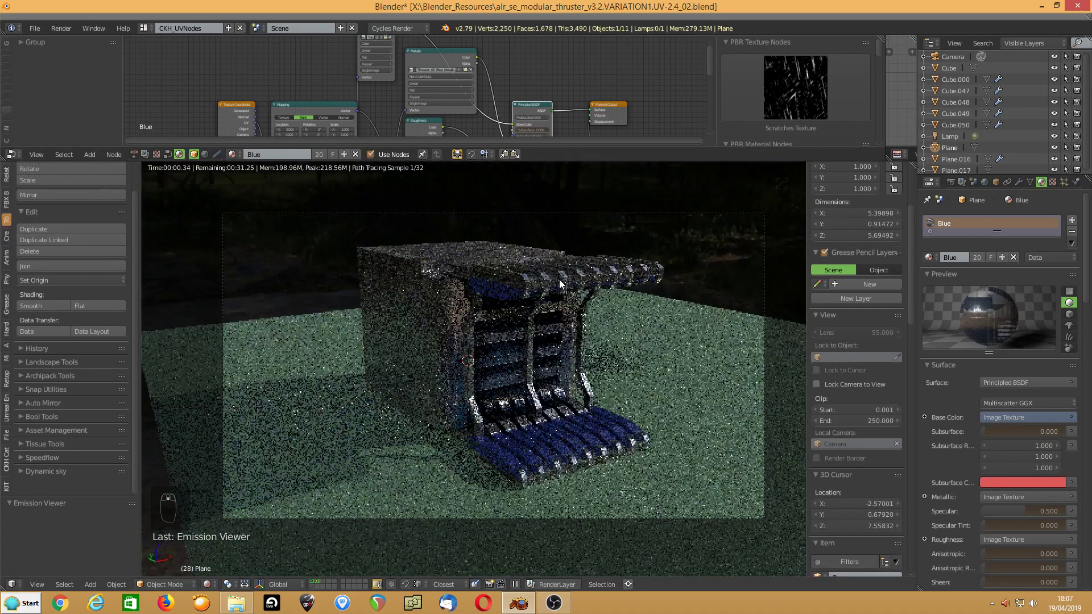
scroll(562, 288, up, 2)
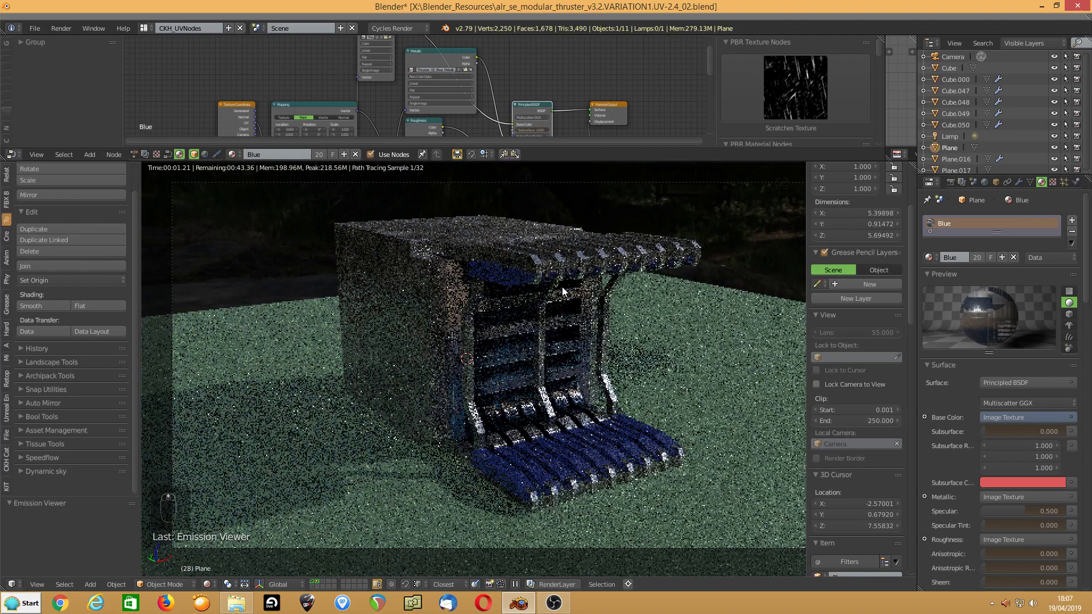
Enable Border and Crop in the render dimensions and set the preview samples to 0.
click(951, 182)
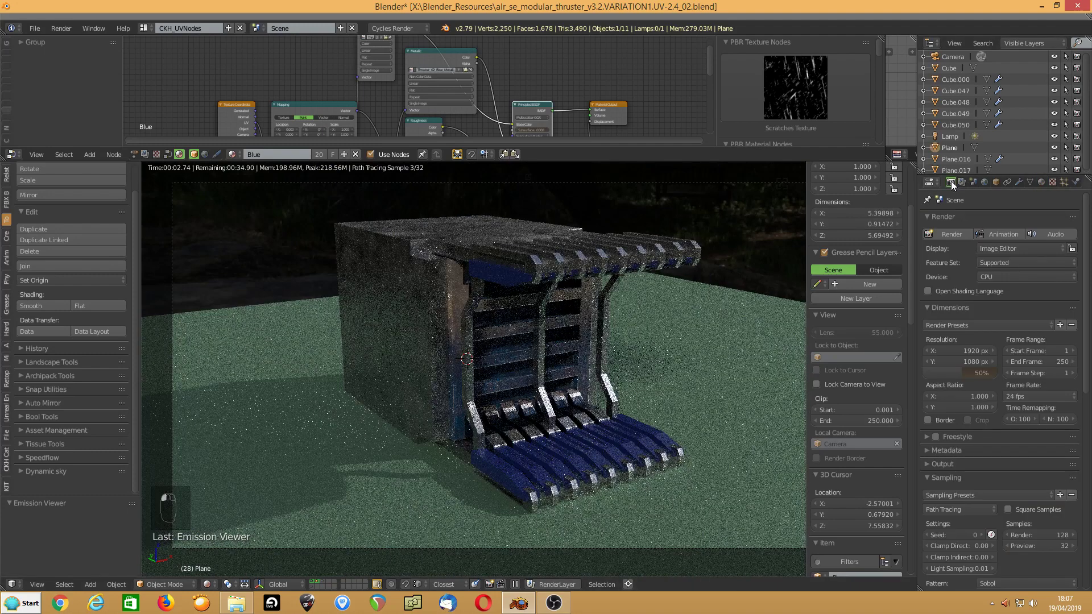
click(926, 421)
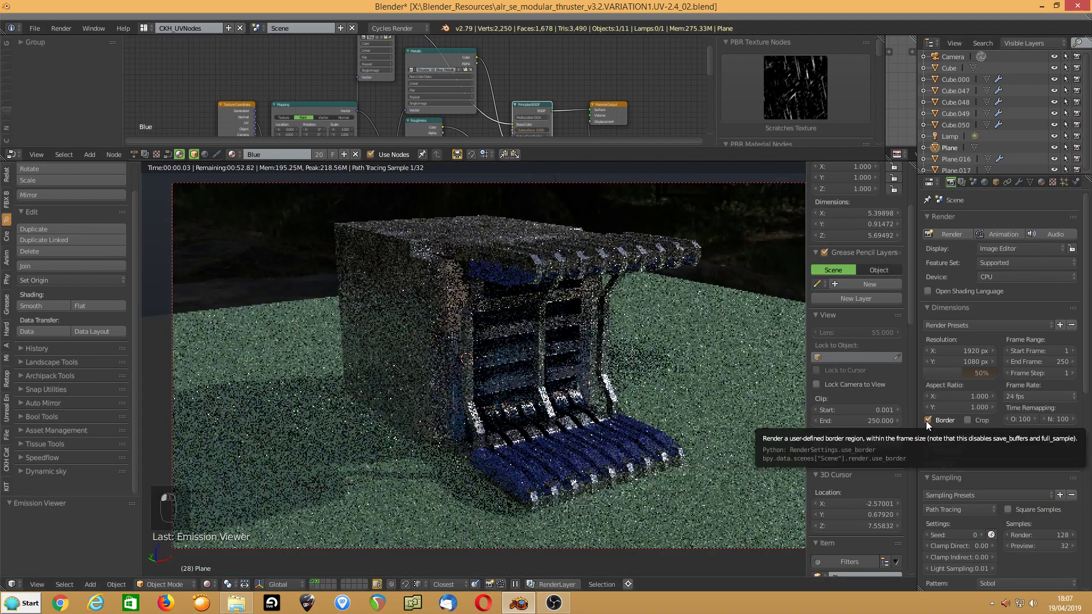
click(968, 420)
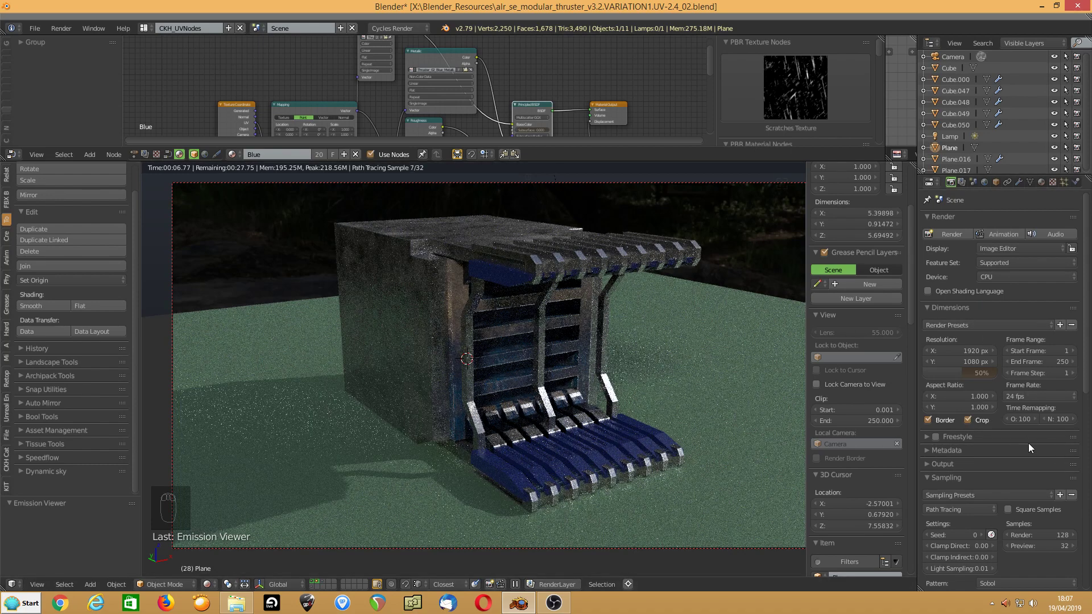
click(1037, 545)
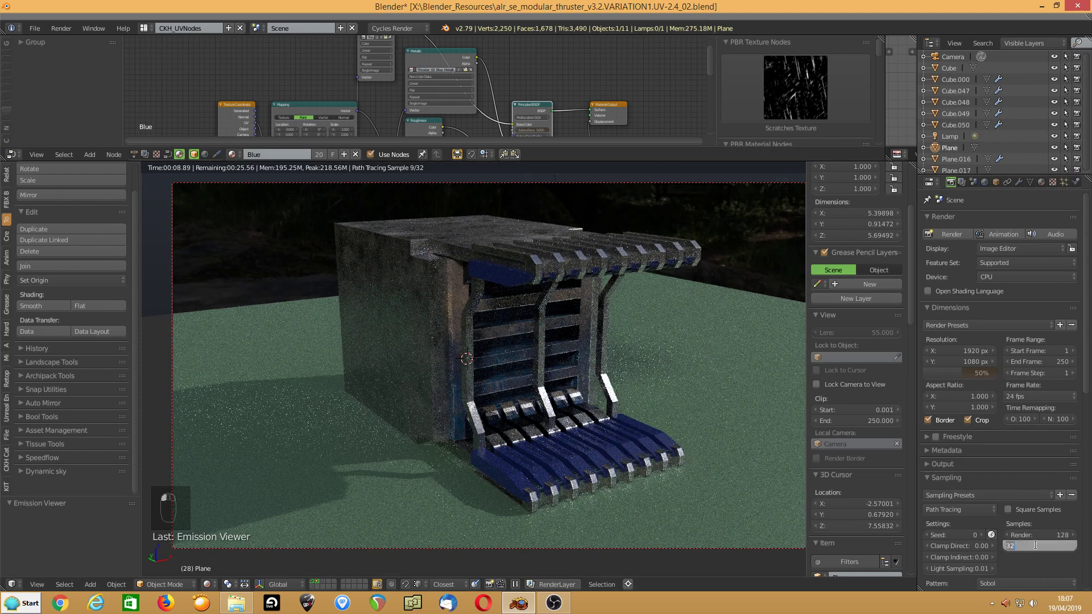
text(0)
key(Return)
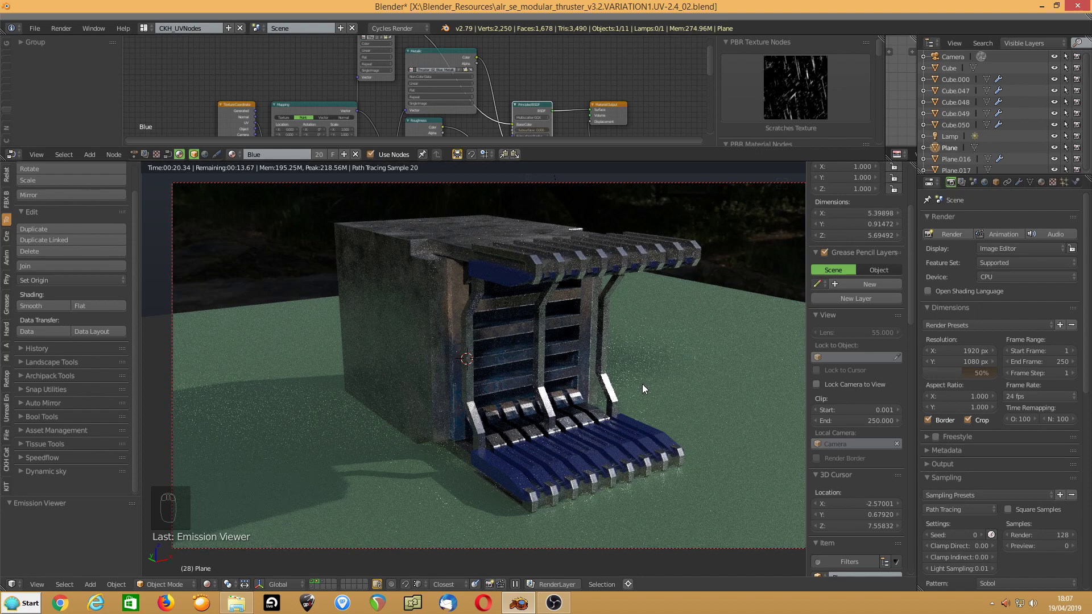
key(KP_0)
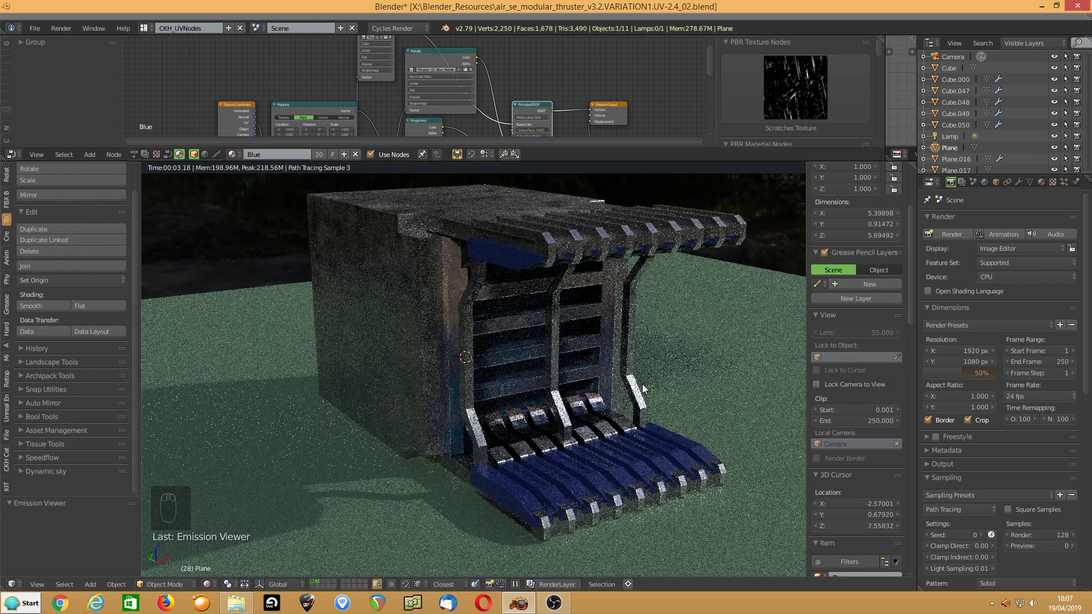
Set the strength of the World's environment texture background to 2.
click(985, 182)
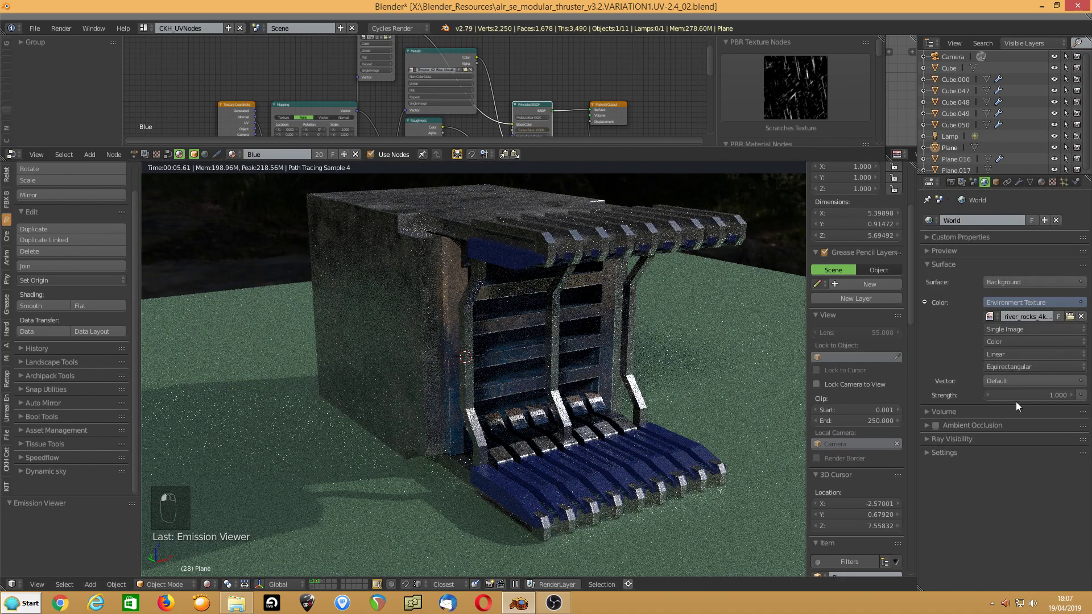
click(1032, 394)
text(2)
key(Return)
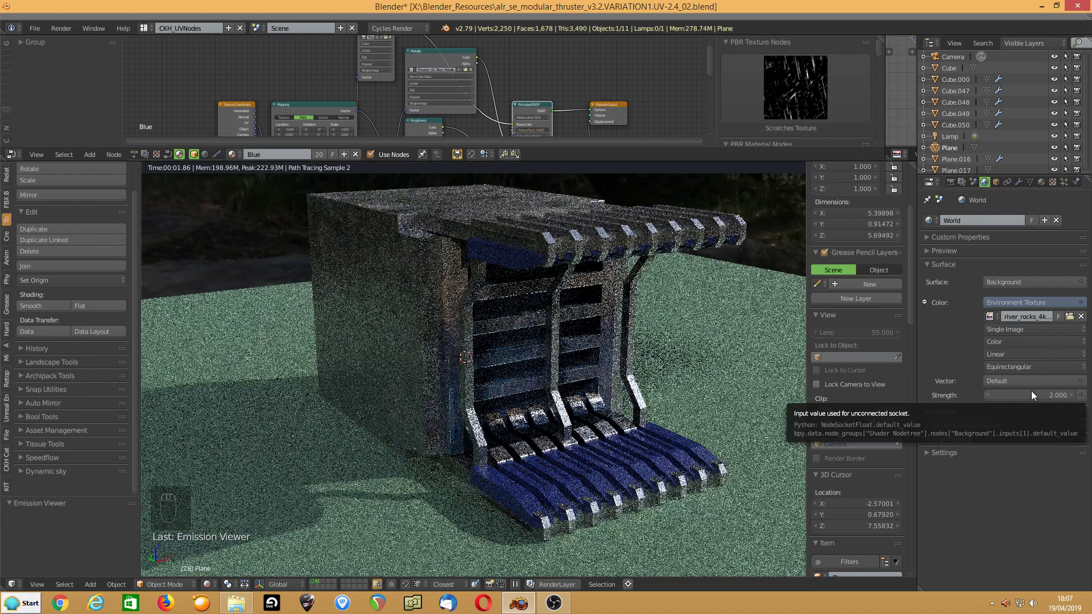
Select the Lamp and try World background strengths of 4 and 3 before restoring the strength to 2.
click(937, 138)
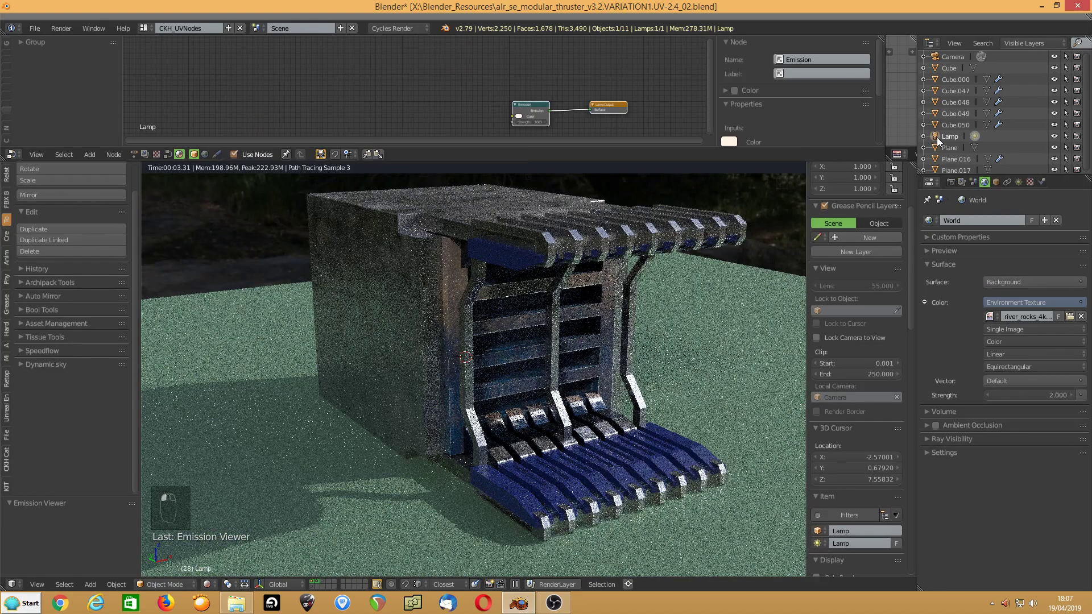
click(1033, 395)
text(4)
key(Return)
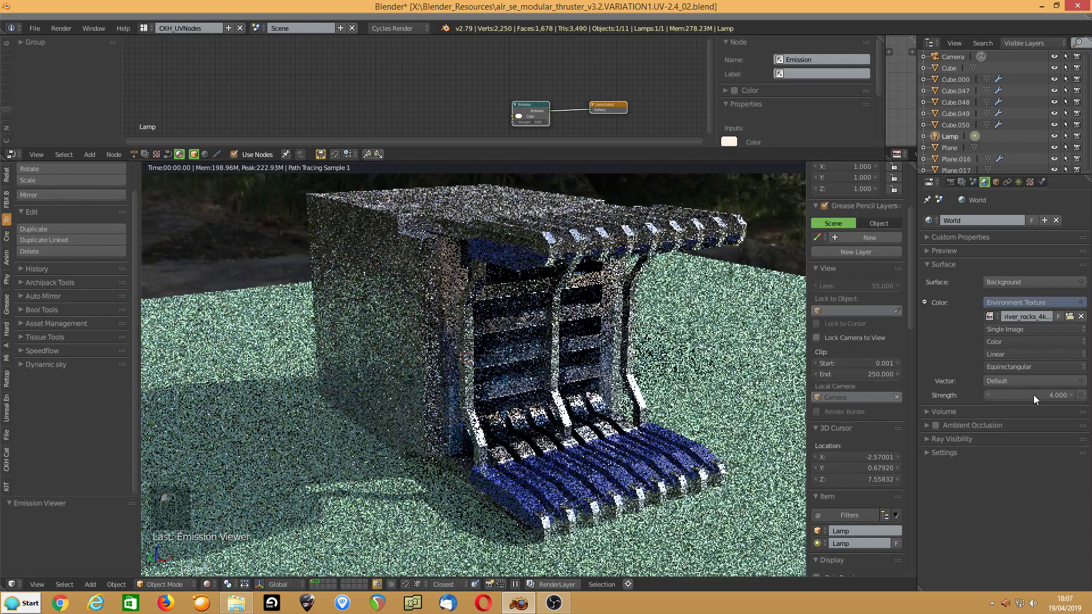
click(1033, 395)
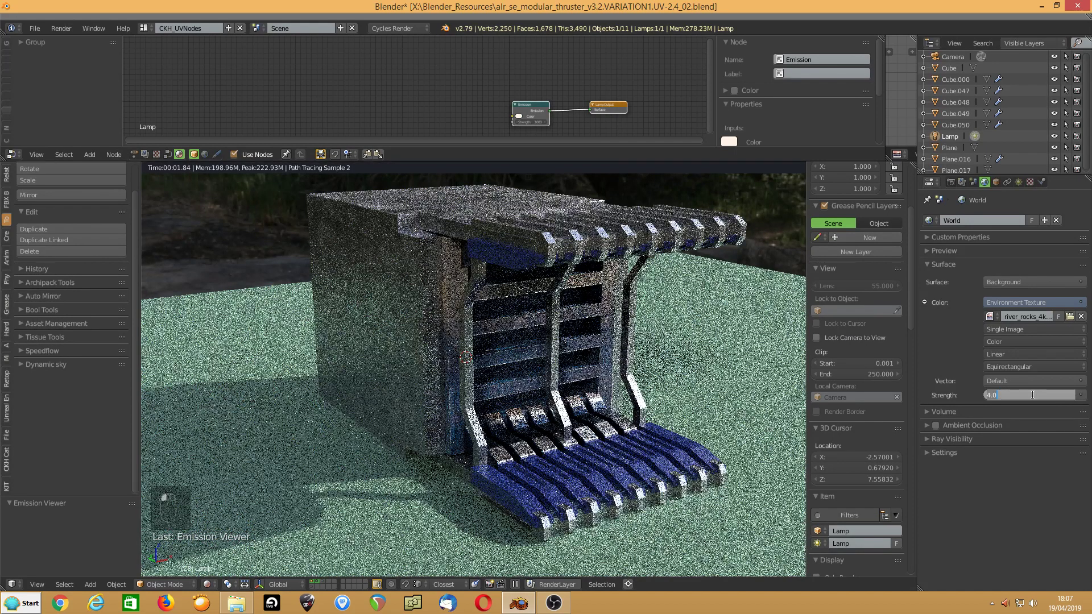
text(3)
key(Return)
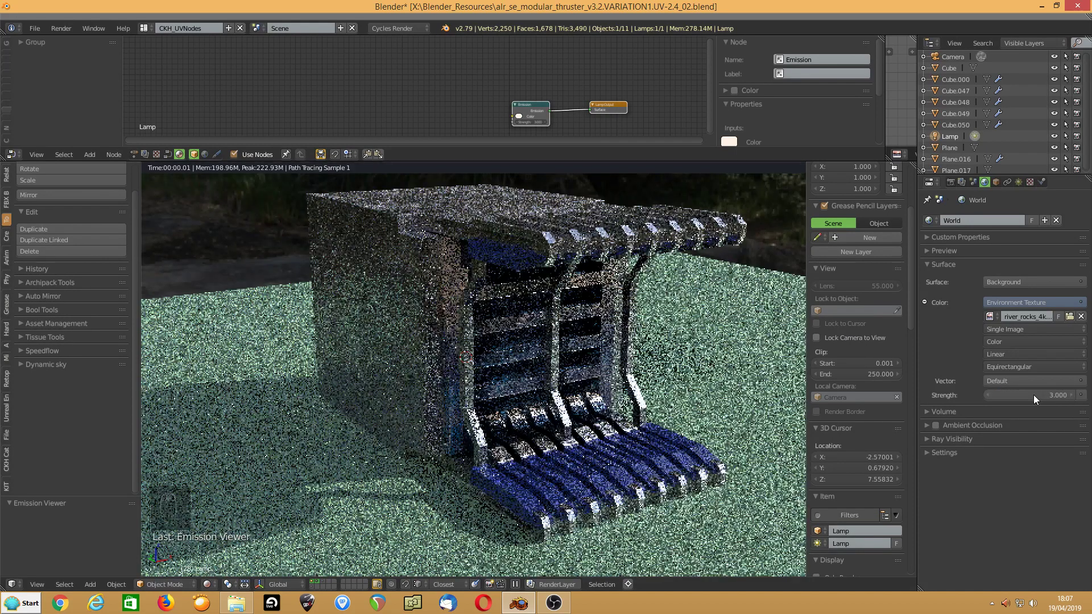
click(1033, 395)
text(2)
key(Return)
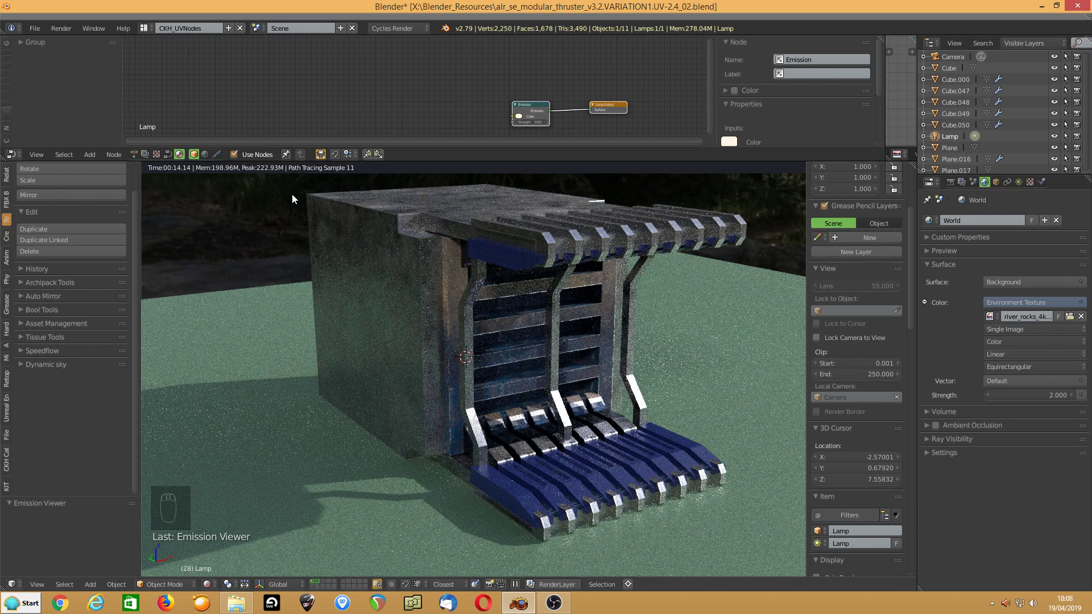
Switch the 3D view from rendered to Material shading, leave the camera view and show only the second layer, which holds the thruster.
key(z)
key(4)
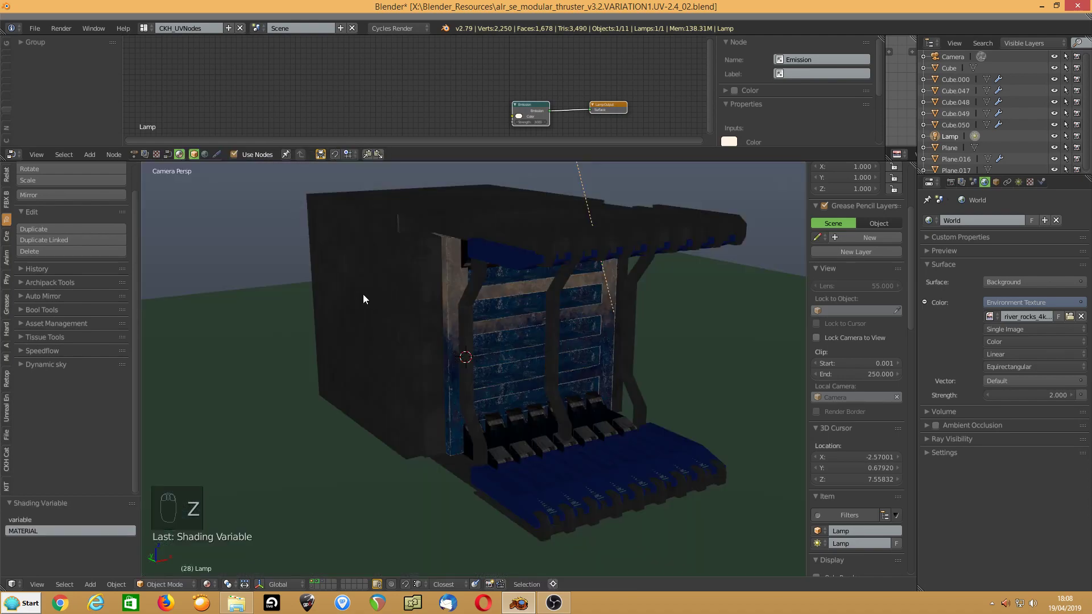
middle_drag(370, 295, 478, 298)
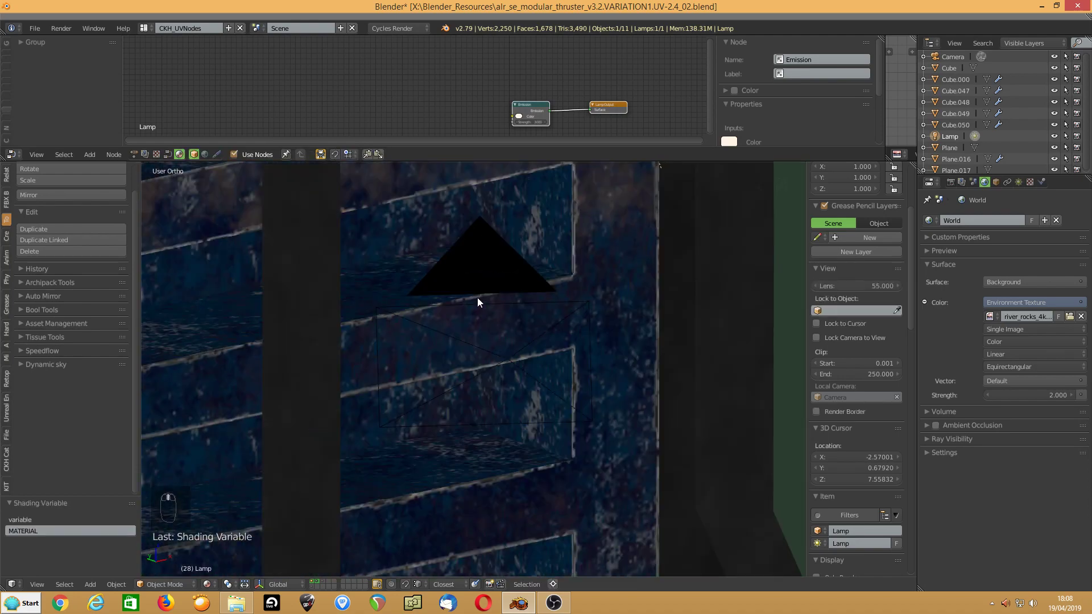
scroll(470, 296, down, 5)
click(318, 581)
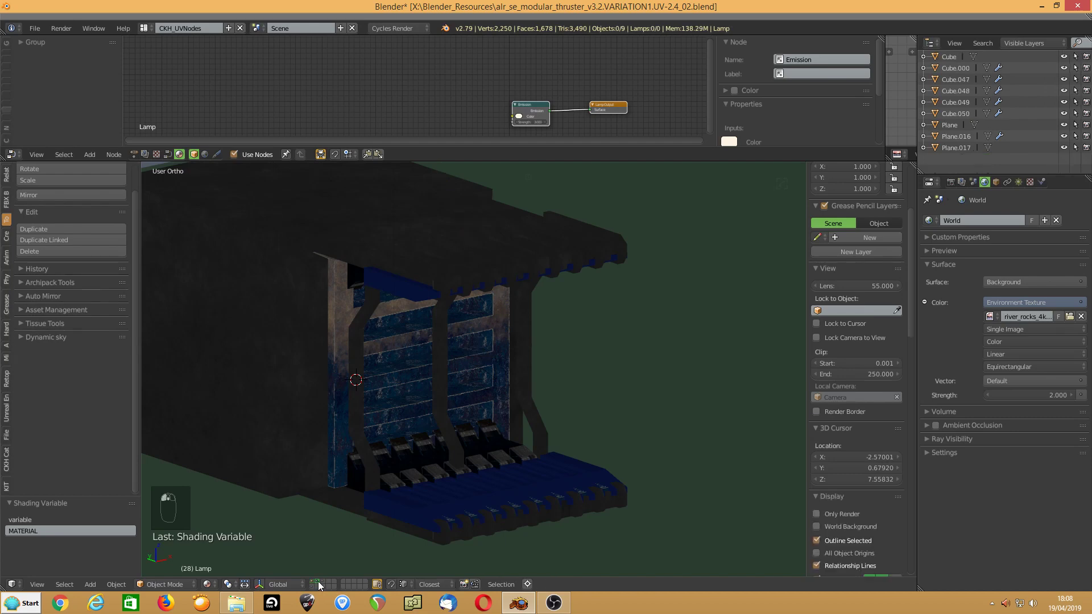
scroll(492, 390, down, 3)
middle_drag(549, 362, 521, 366)
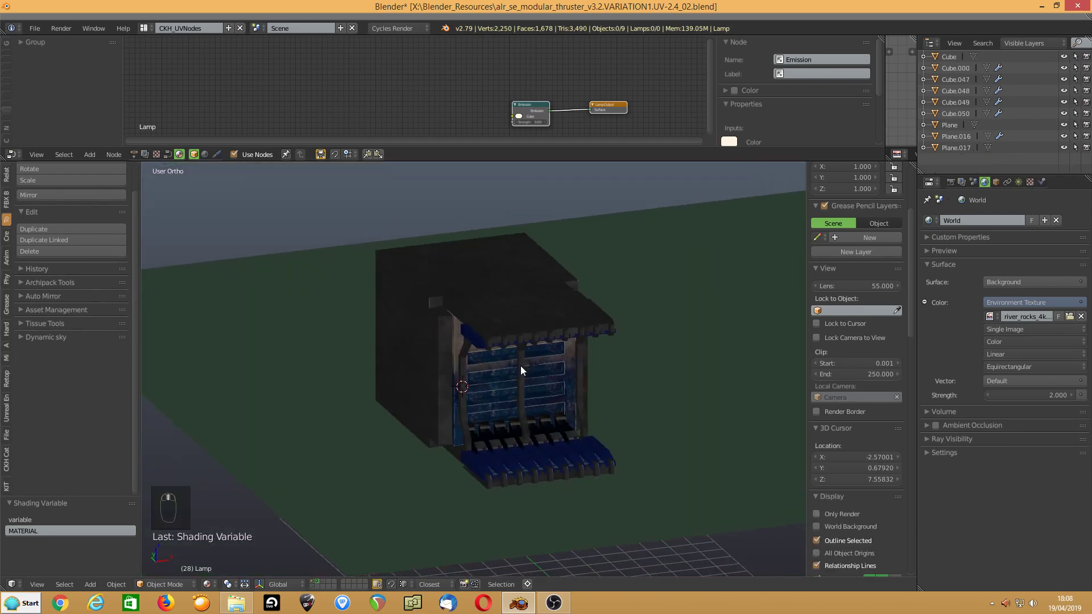
Enlarge the image editor and display Thruster_02_Blue_BaseColor.png in it.
drag(607, 161, 575, 365)
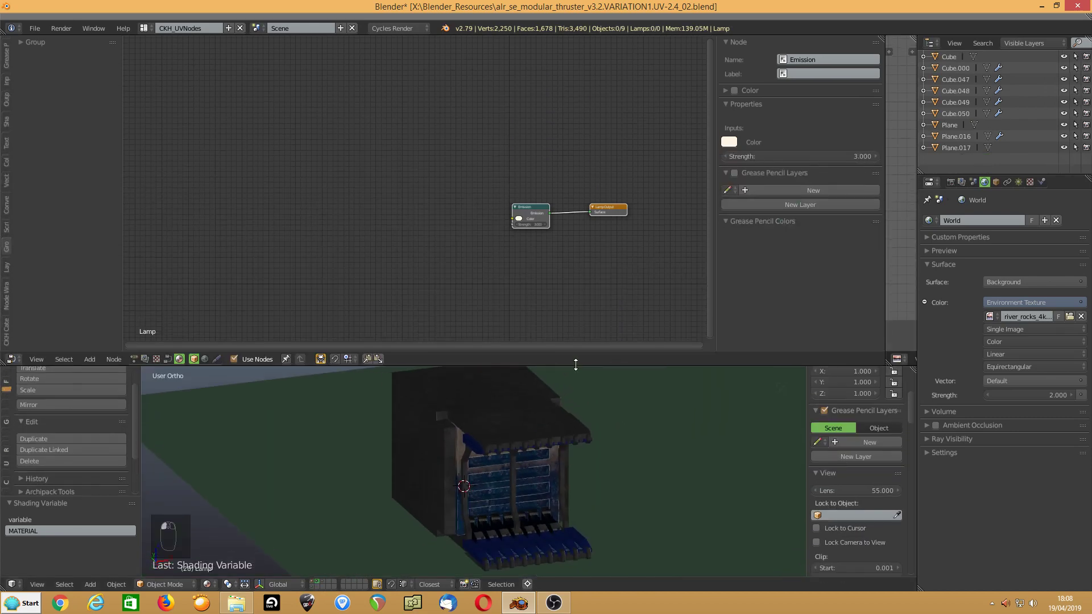
drag(886, 240, 351, 318)
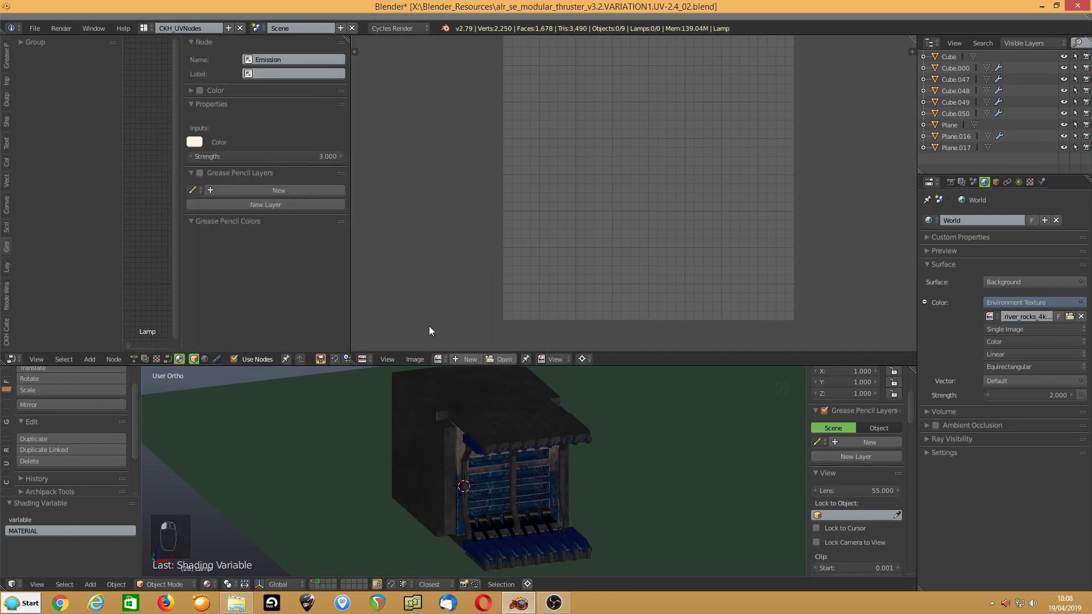
click(438, 361)
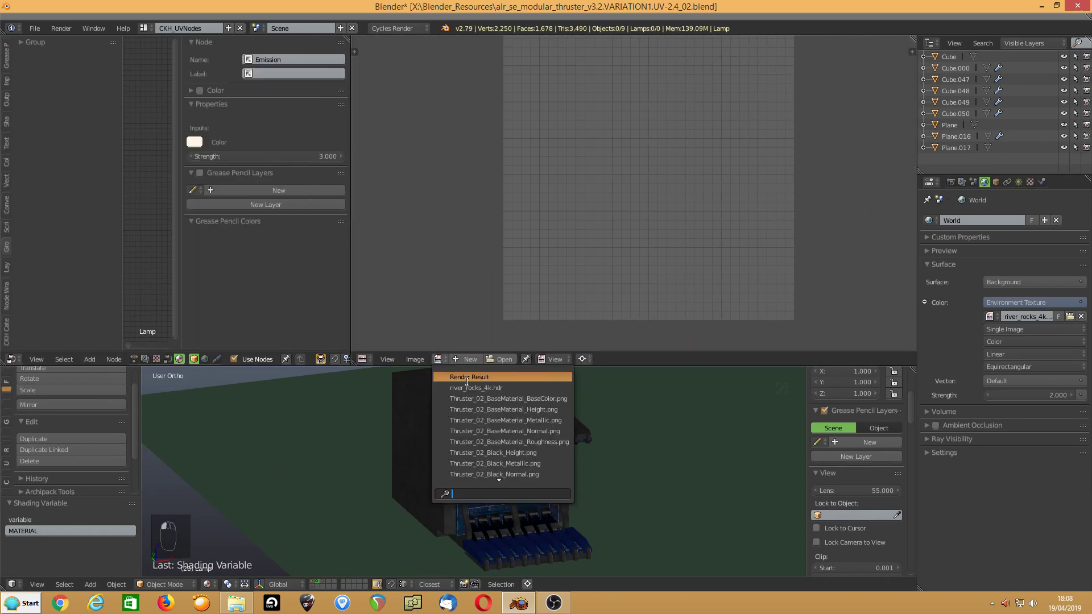
scroll(467, 380, down, 8)
scroll(472, 385, down, 6)
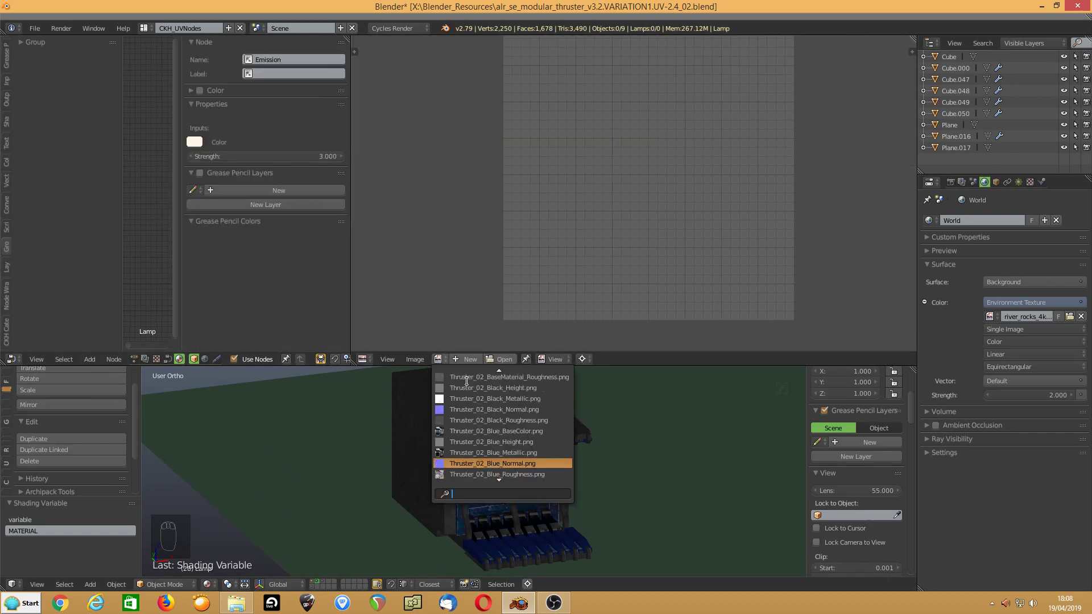
click(484, 431)
key(Home)
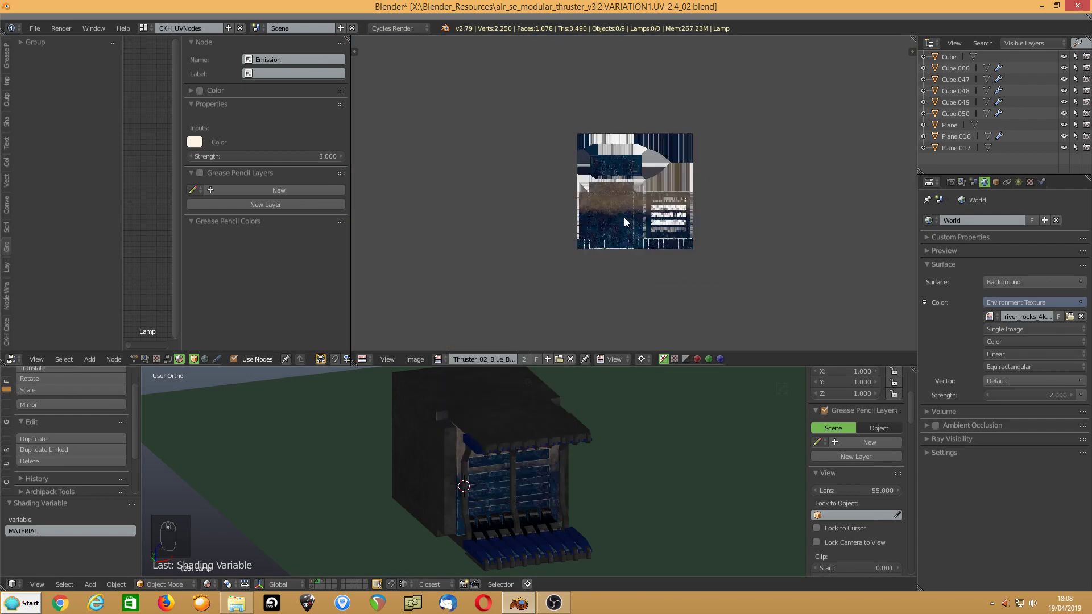
scroll(623, 218, up, 4)
middle_drag(582, 266, 578, 232)
Display Thruster_02_Blue_Roughness.png in the image editor, followed by the duplicate copy of the Vent Metal BaseColor map.
click(442, 357)
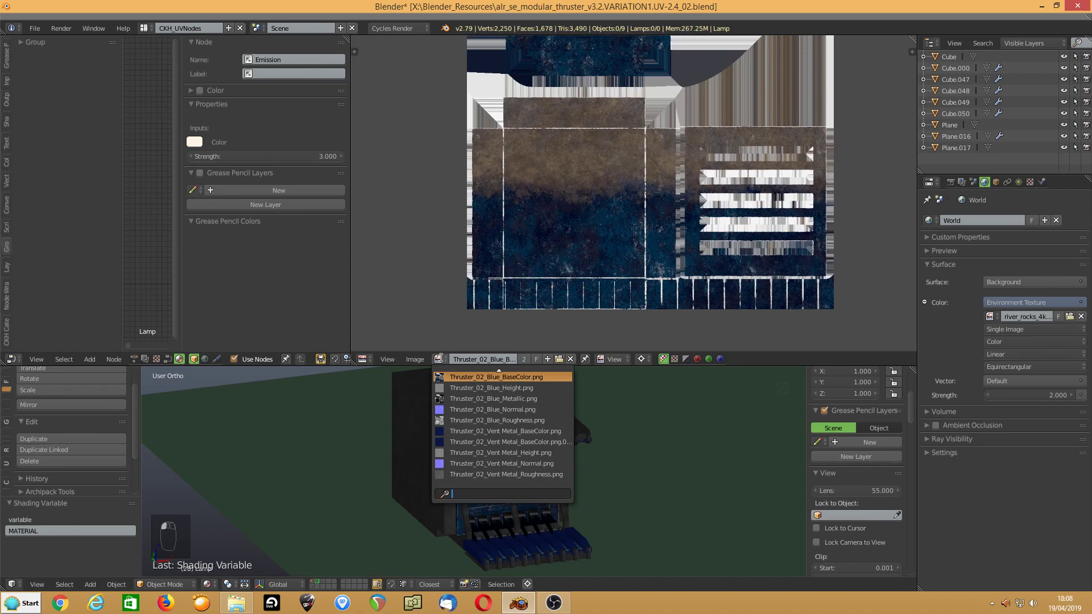
click(479, 421)
click(441, 358)
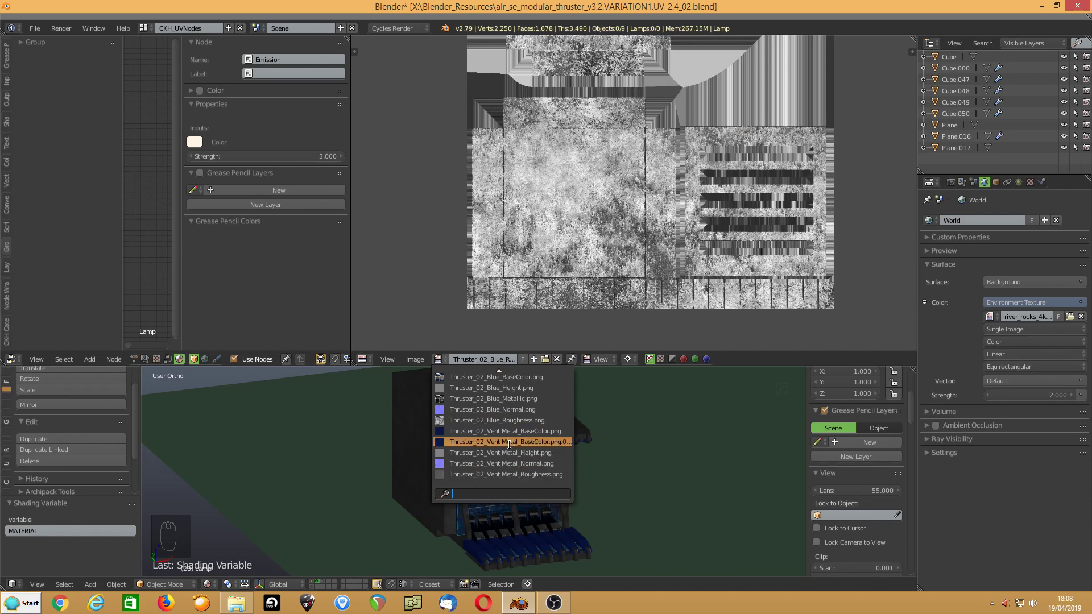
click(511, 443)
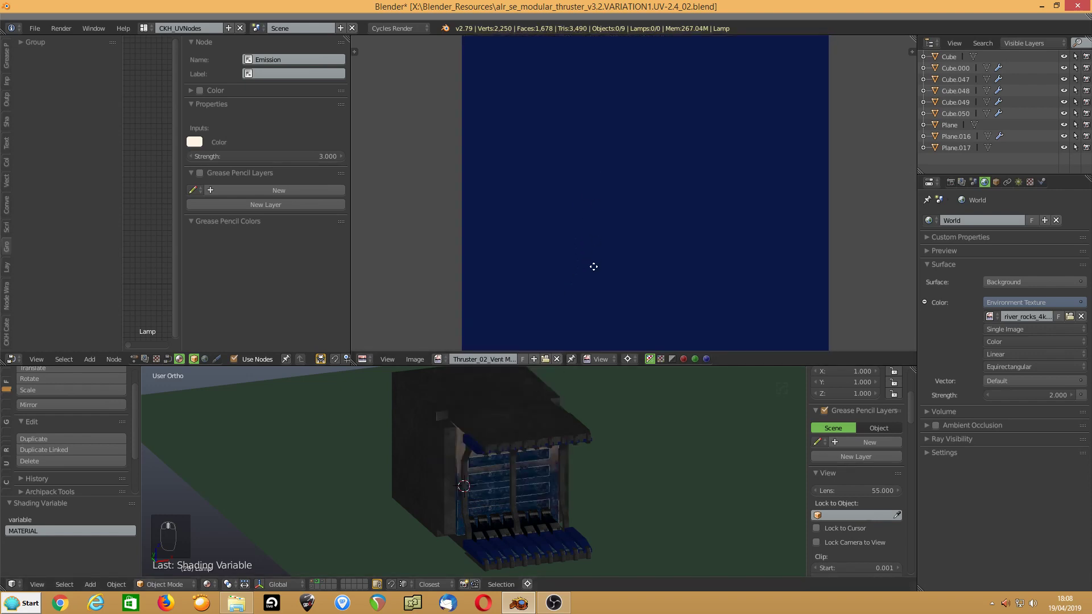
scroll(597, 260, down, 4)
scroll(598, 260, up, 5)
scroll(598, 253, down, 5)
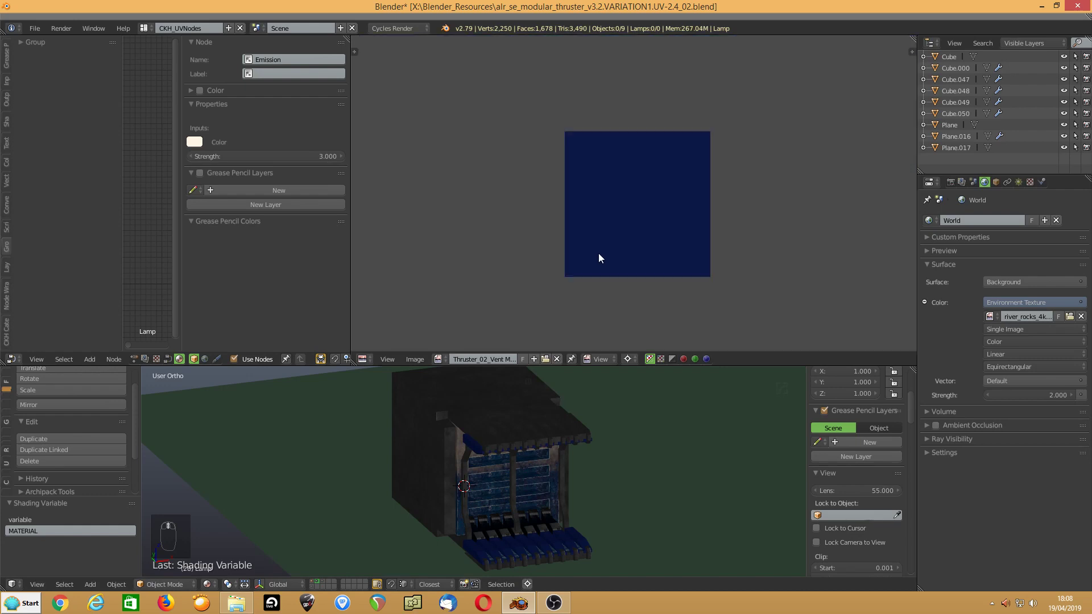
scroll(599, 254, up, 3)
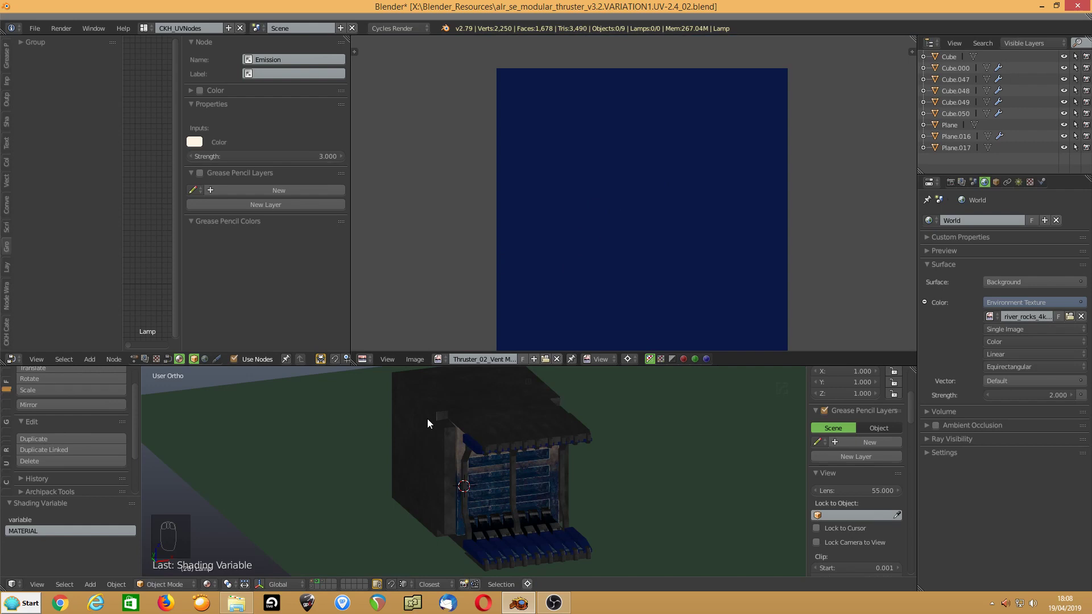
Select the ground plane beneath the thruster and move it to the first layer.
middle_drag(425, 423, 413, 460)
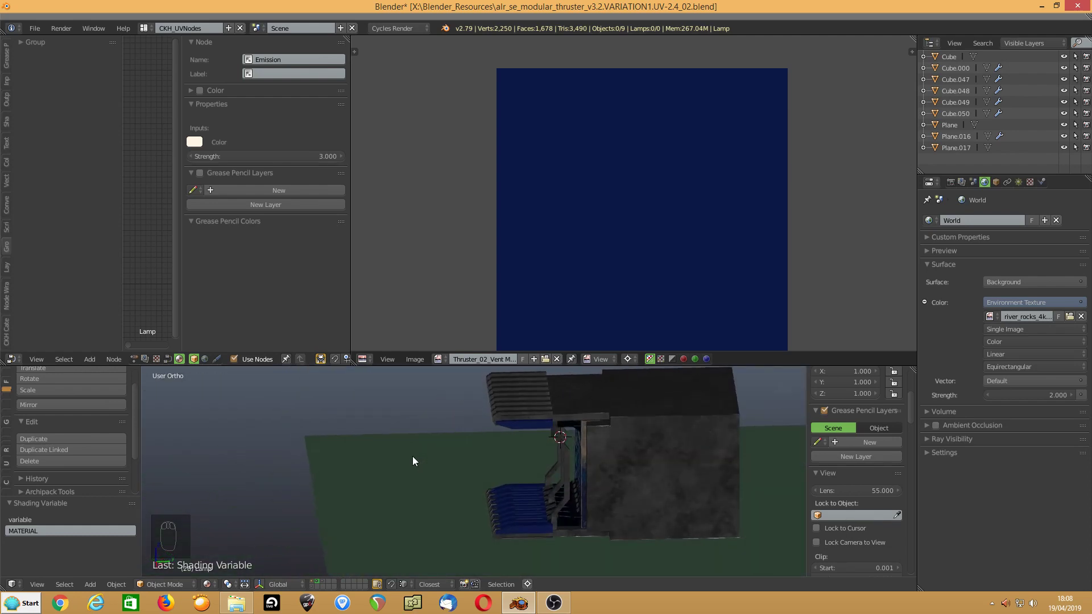
right_click(688, 436)
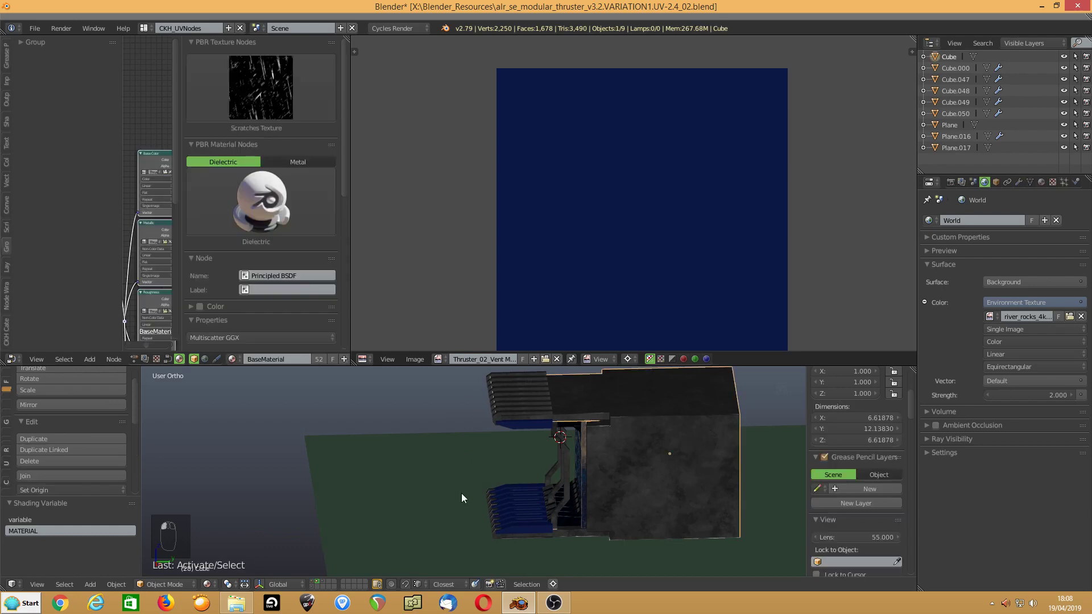
right_click(417, 493)
key(m)
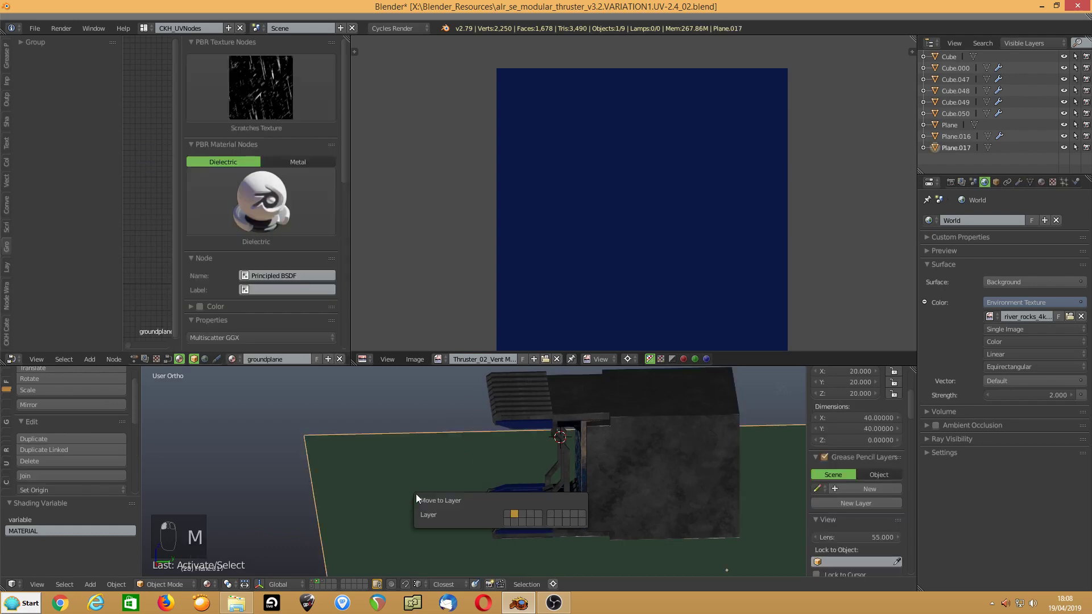
click(509, 514)
Select all thruster parts with the main Cube body active and parent them to it with Object (Keep Transform).
right_click(629, 483)
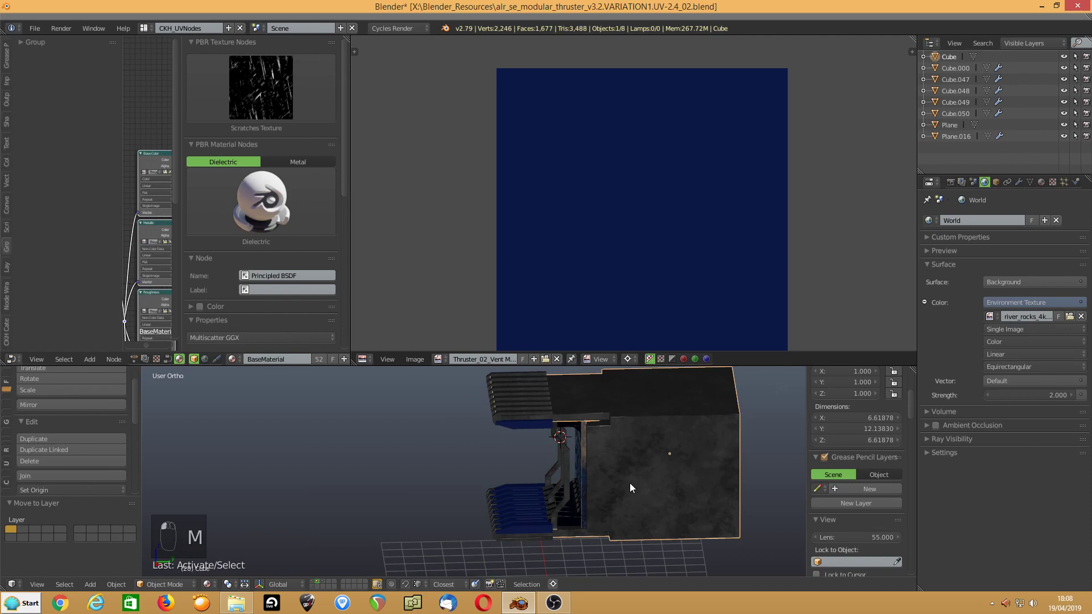
key(ctrl+i)
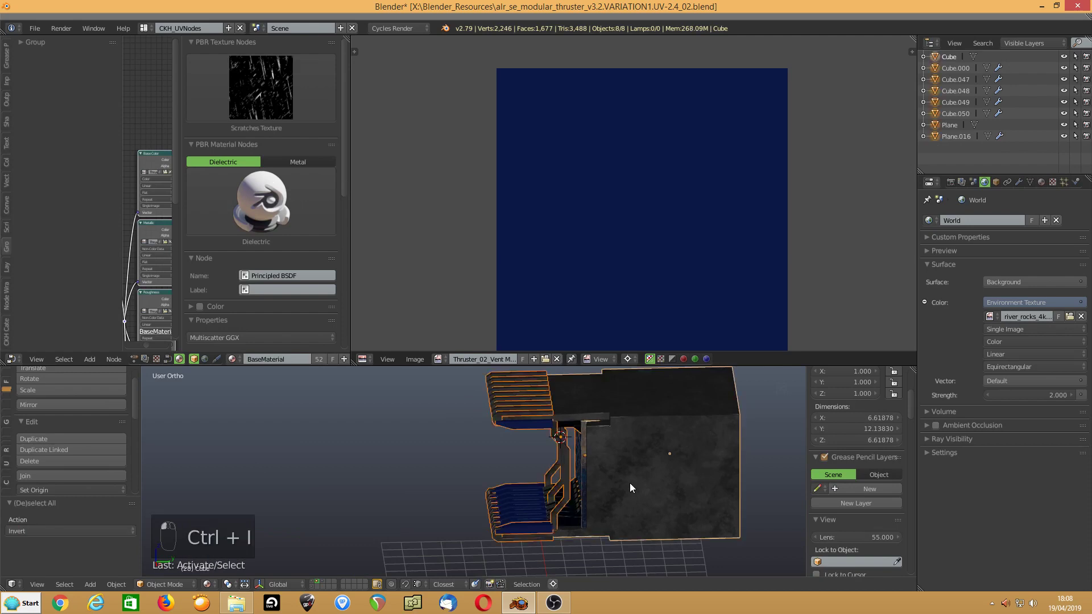
key(ctrl+p)
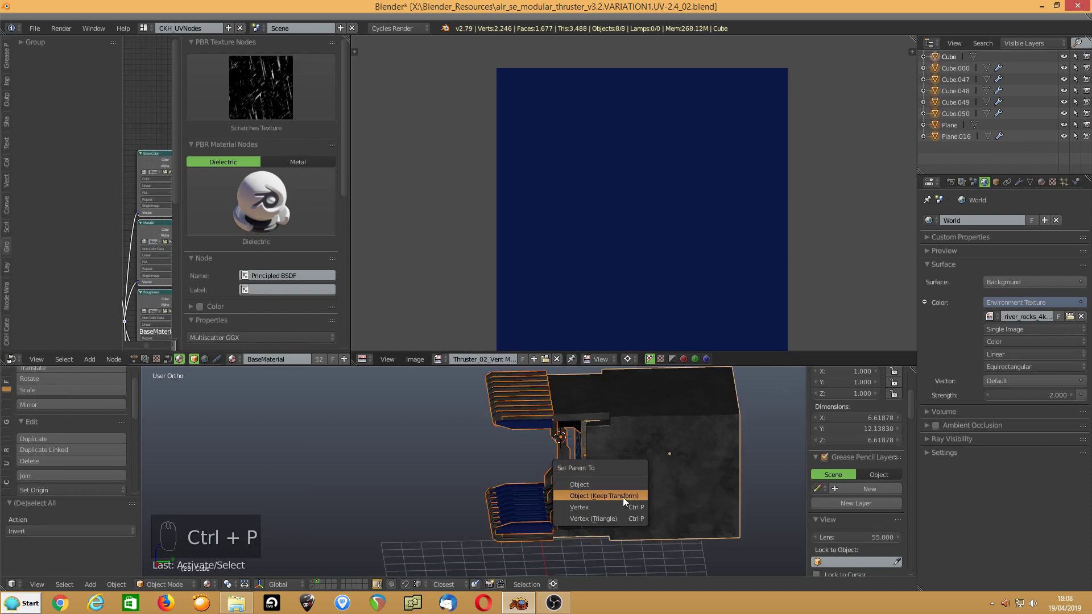
click(623, 497)
Test the parenting by freely rotating and moving the Cube body, cancelling both transforms.
right_click(650, 459)
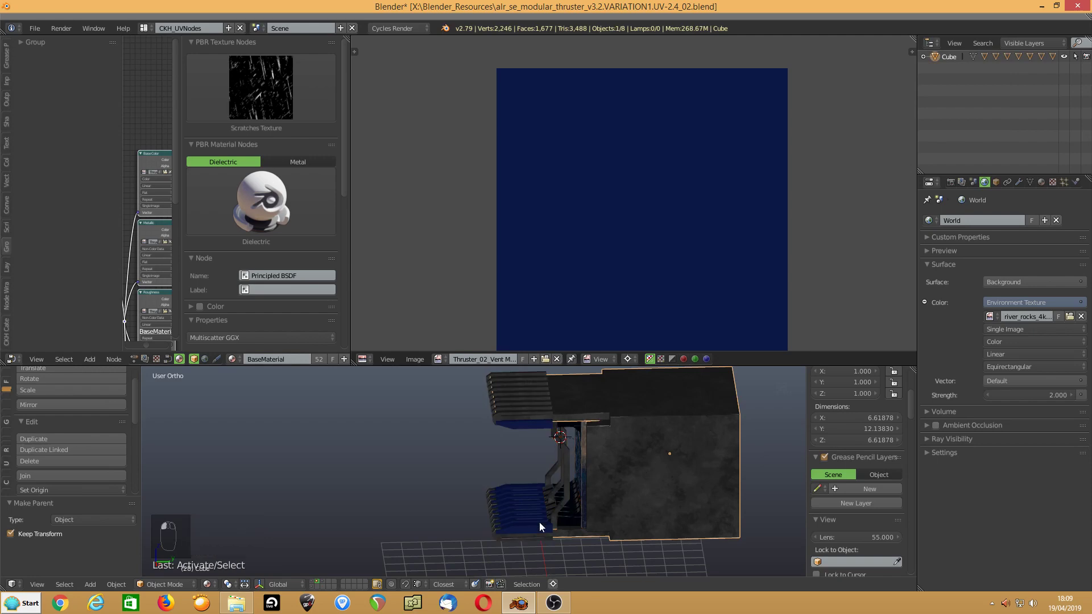
key(r)
key(r)
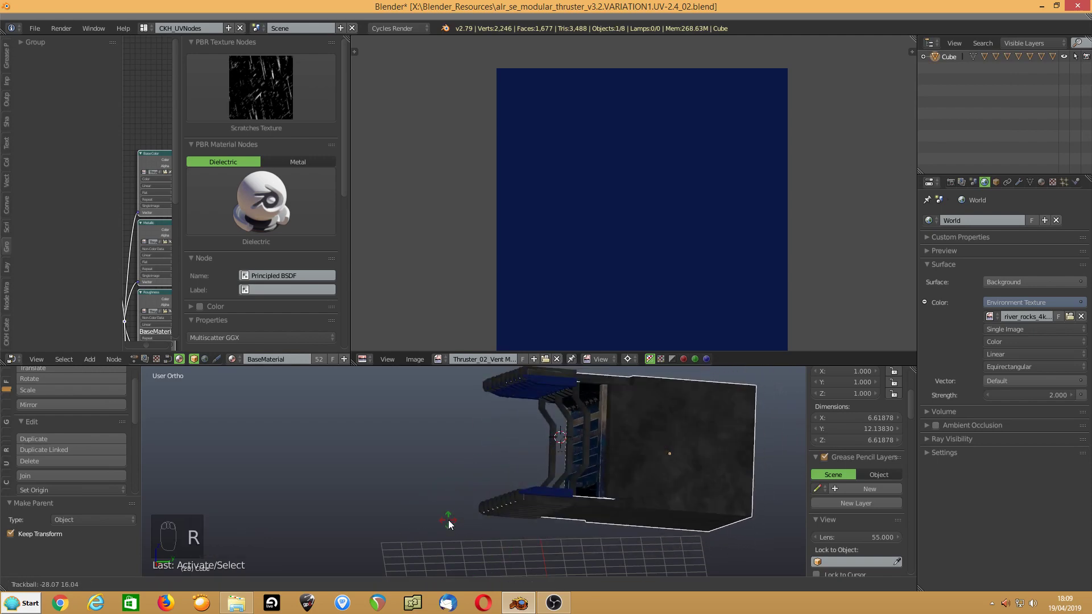
right_click(448, 520)
key(g)
right_click(361, 529)
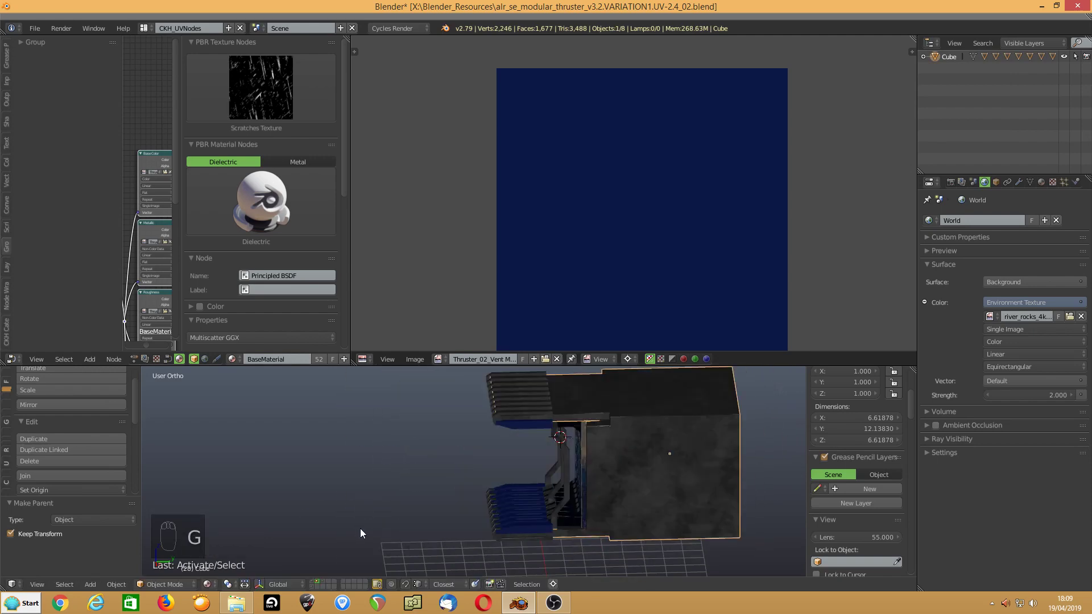
Enlarge the 3D viewport by shrinking the editors above it, and save the blend file.
middle_drag(425, 493, 439, 494)
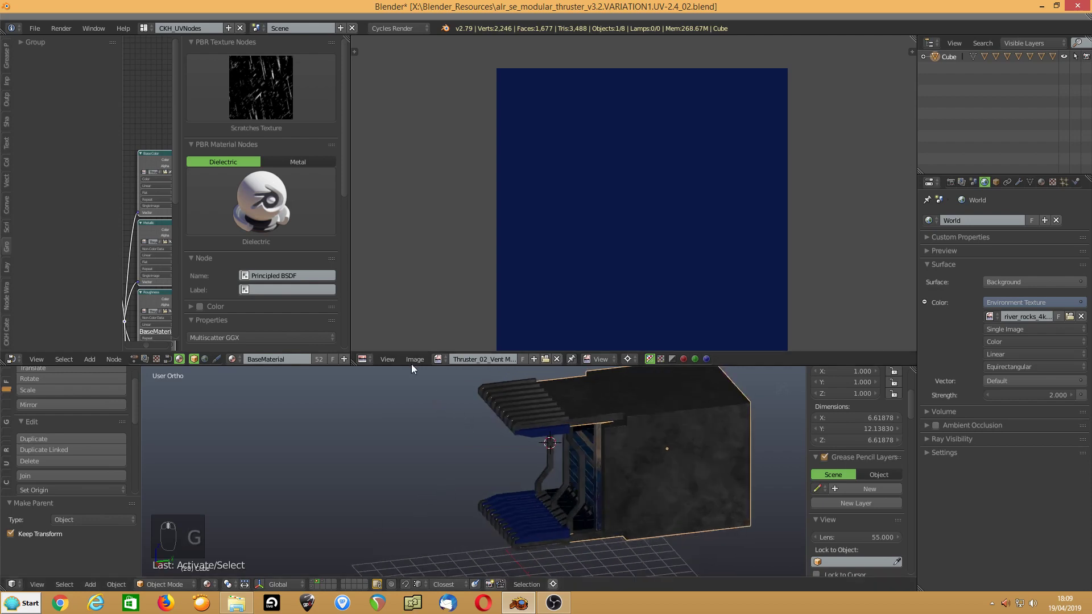
drag(411, 365, 433, 233)
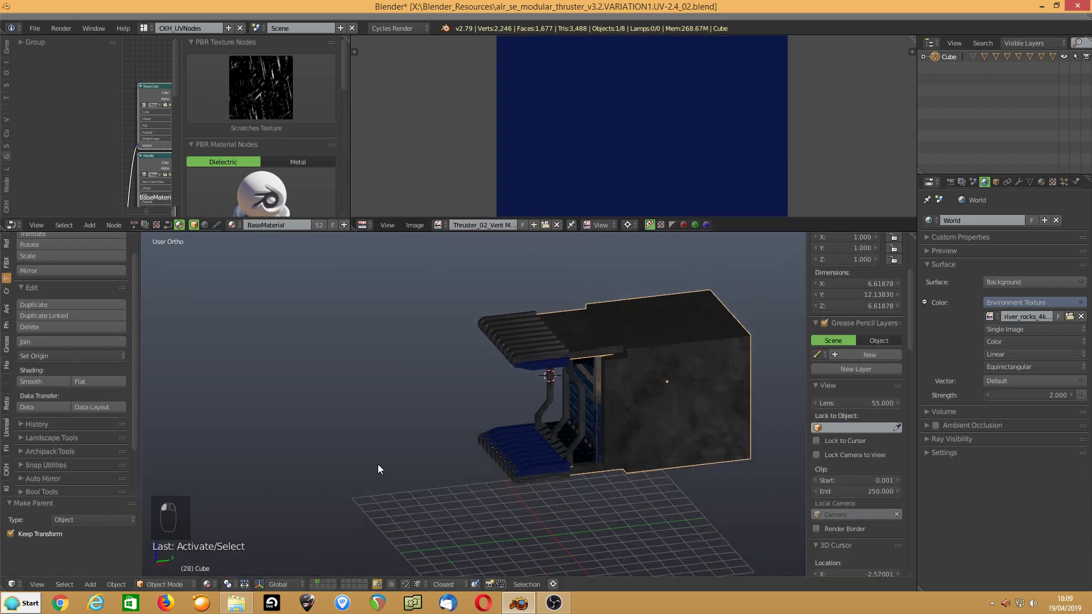
key(ctrl+w)
middle_drag(378, 464, 449, 367)
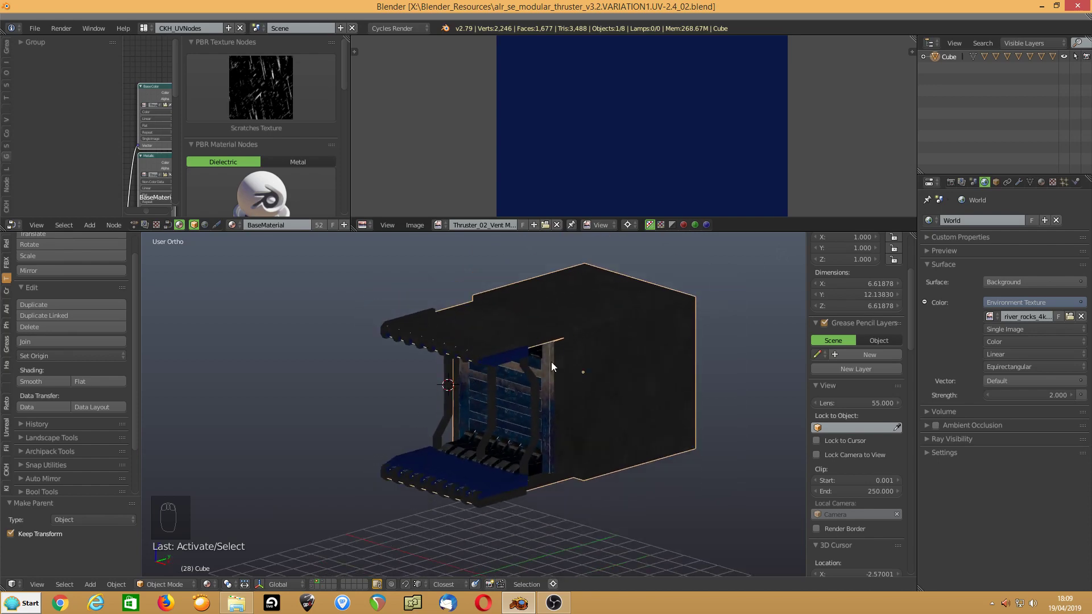
middle_drag(544, 362, 534, 368)
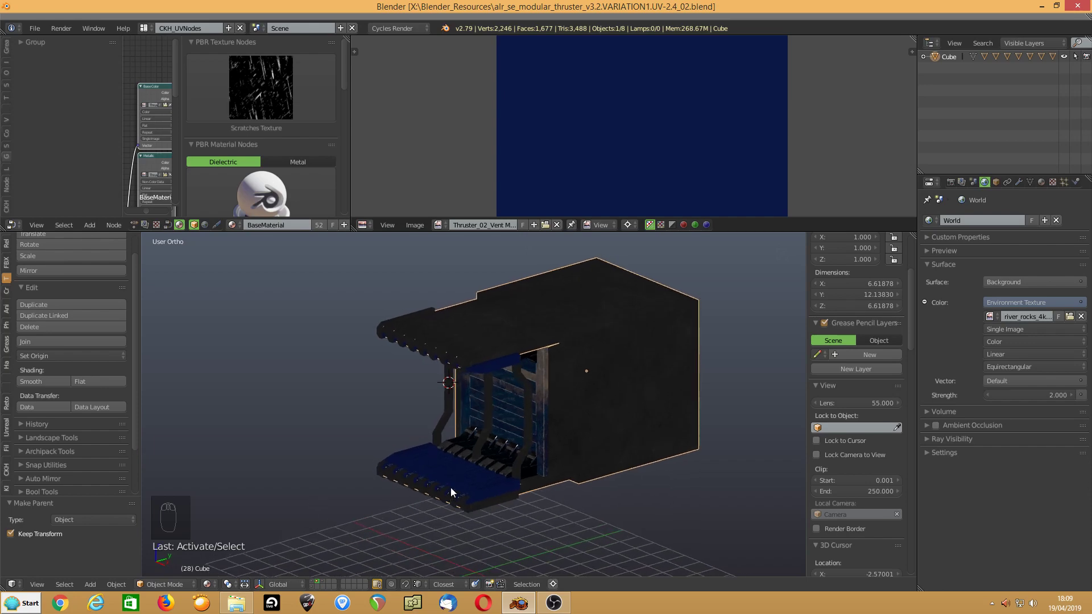
scroll(574, 428, up, 1)
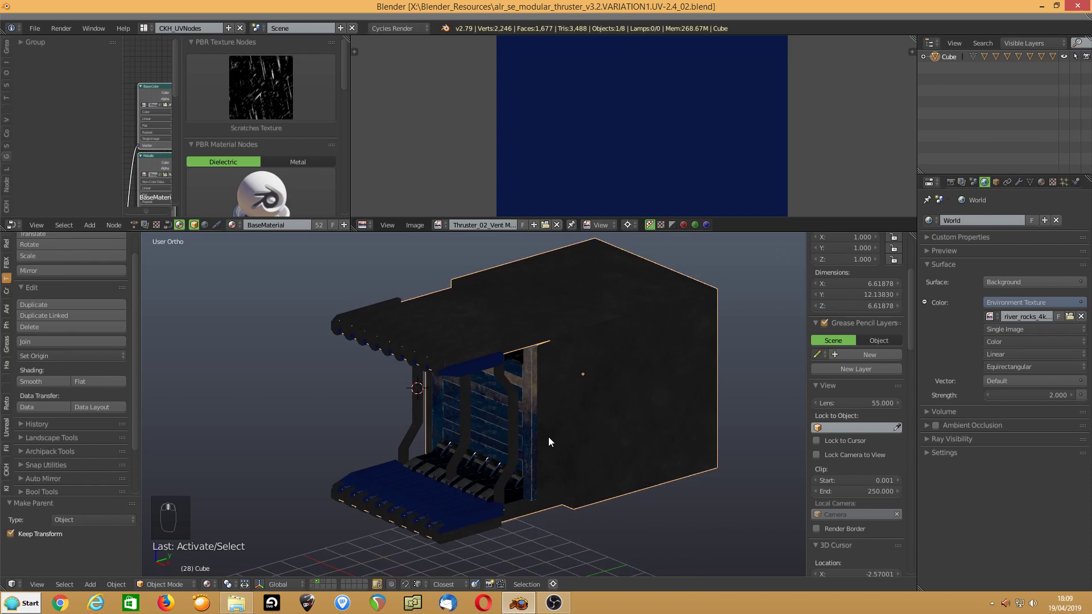
scroll(523, 452, up, 1)
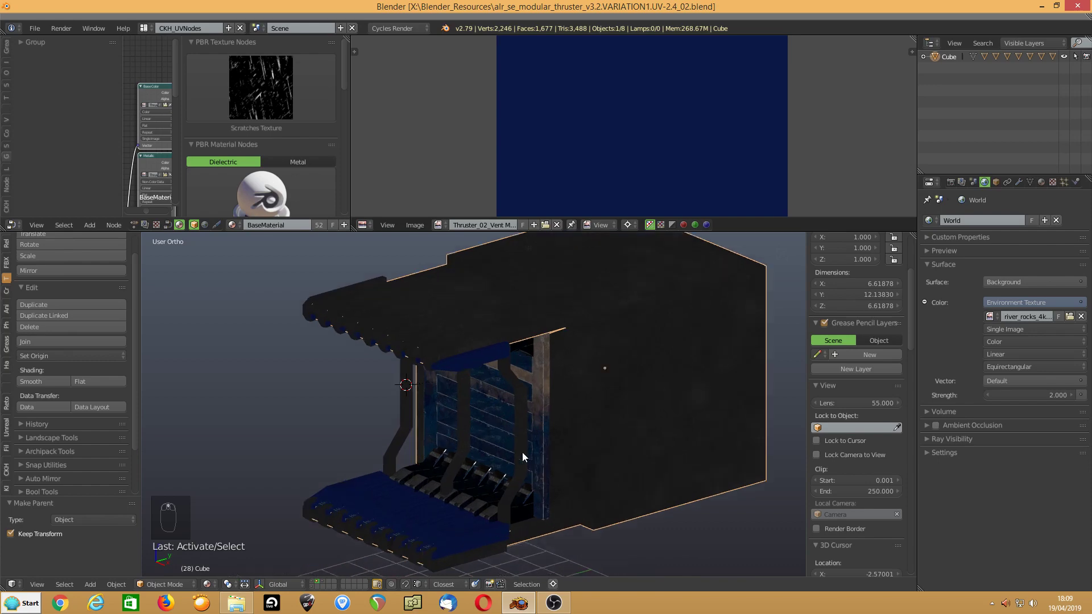
scroll(569, 419, down, 1)
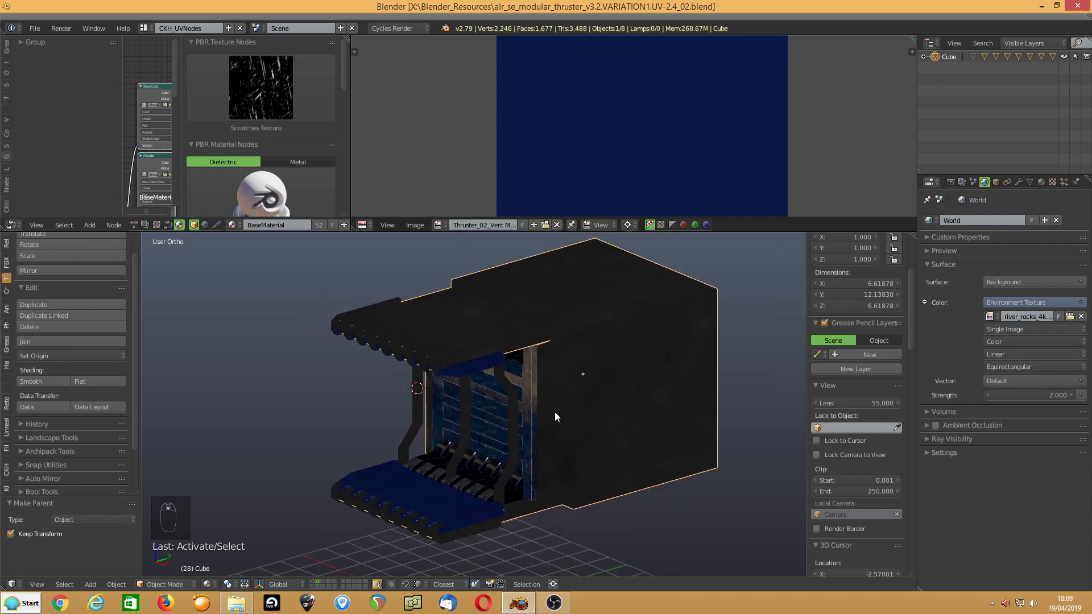
middle_drag(531, 415, 387, 499)
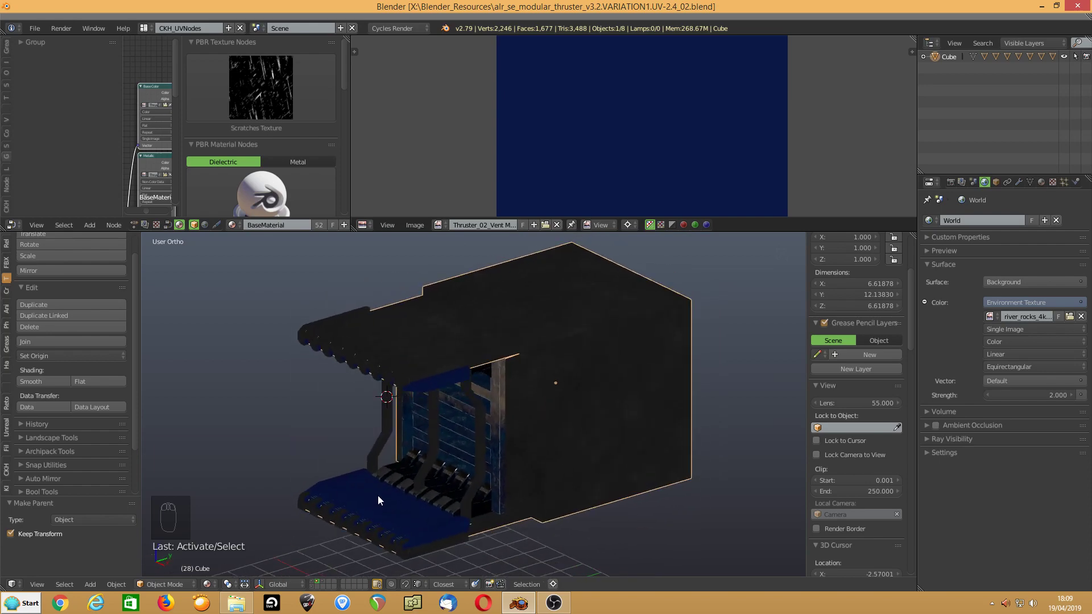